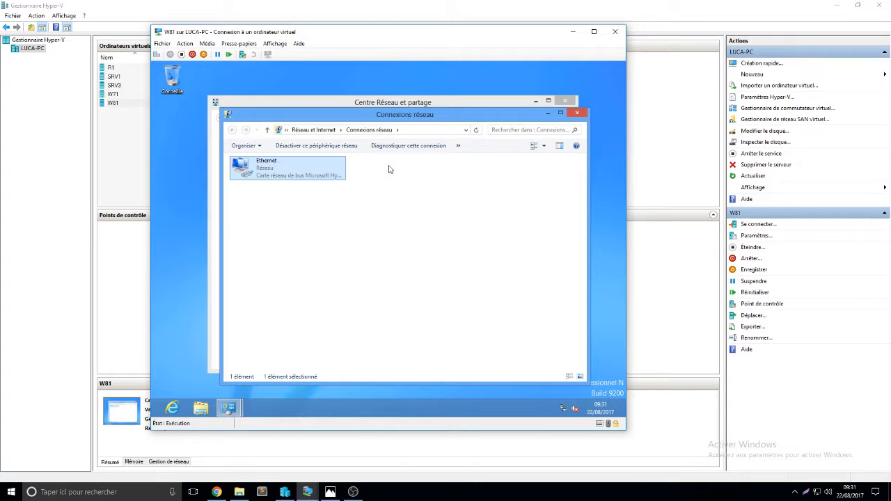
- Inspect the Ethernet connection's network details, then close the details and network windows
double_click(309, 175)
click(353, 230)
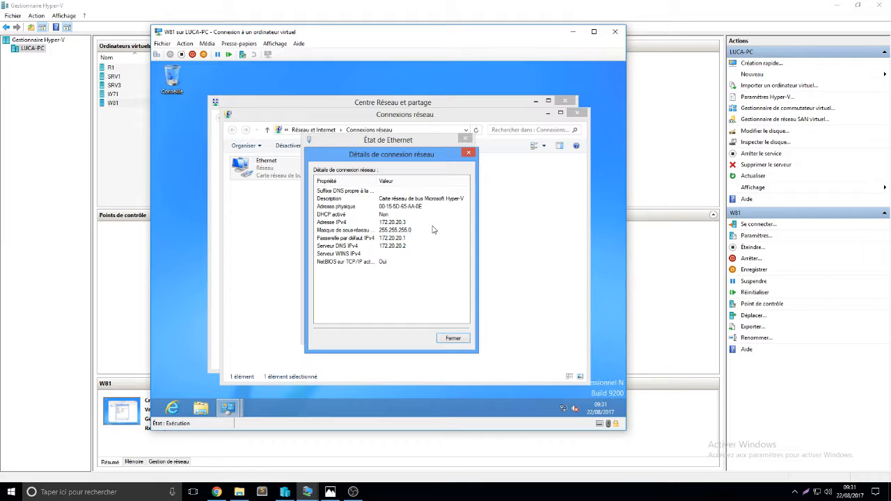
click(465, 341)
click(456, 329)
click(577, 112)
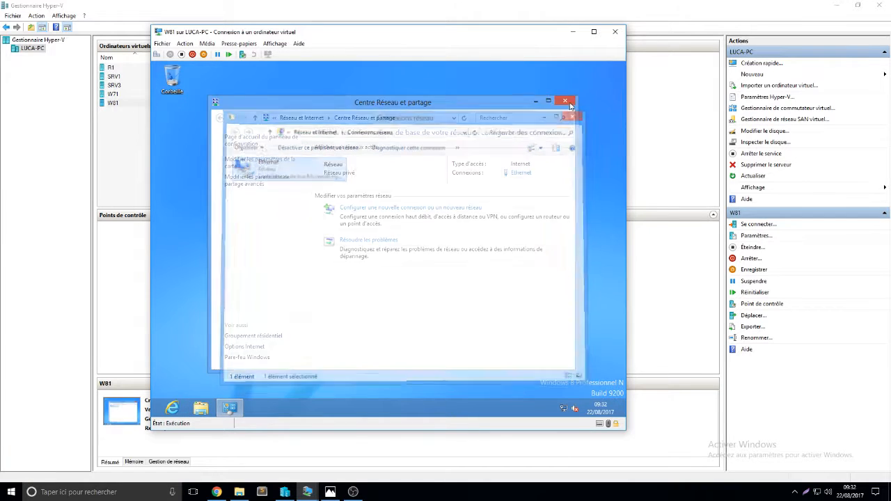
click(564, 101)
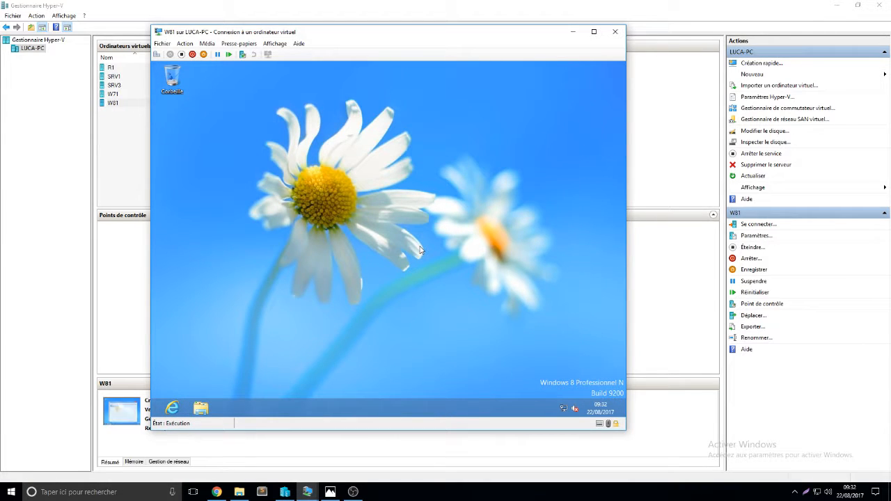
click(155, 414)
text(cmd)
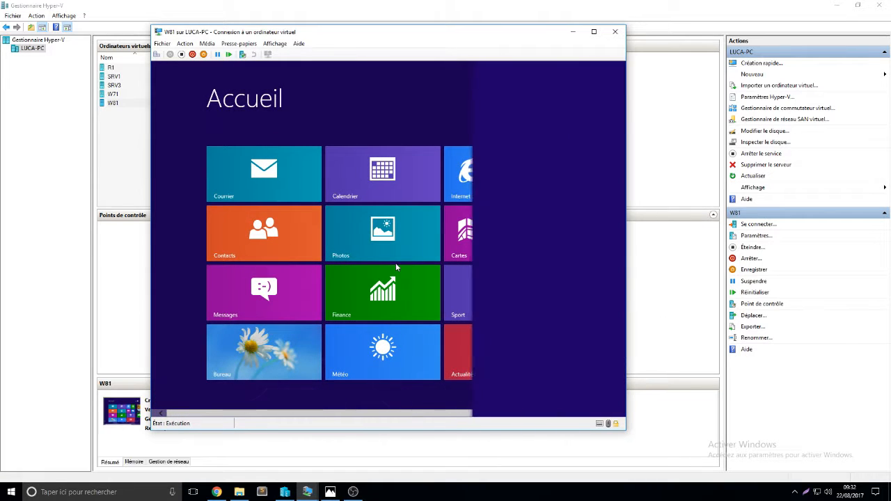
key(Return)
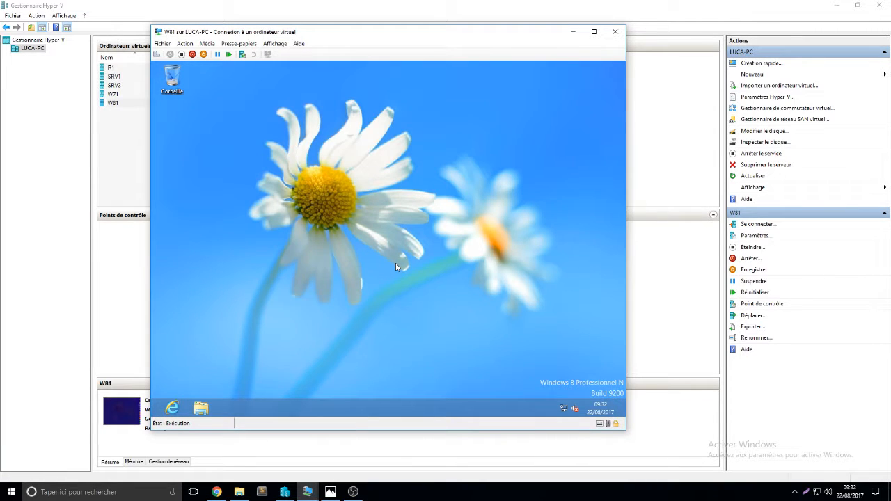
text(pi)
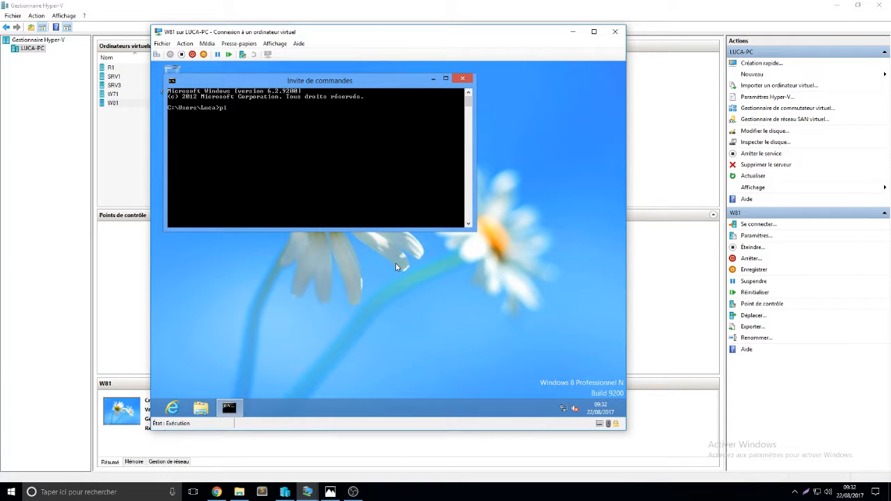
text(ng www.google.com)
key(Return)
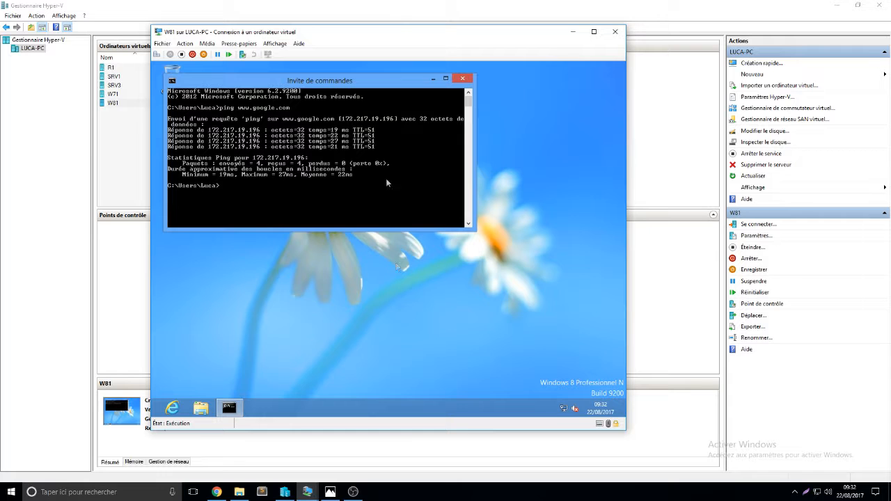
click(461, 78)
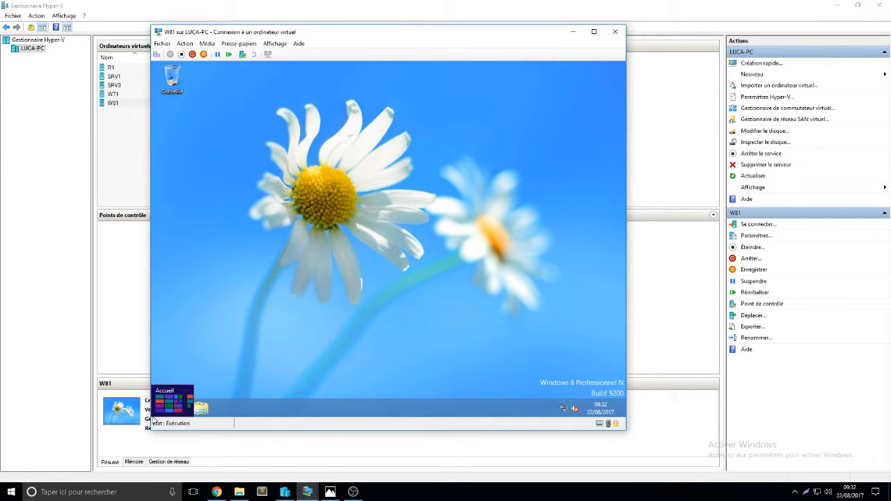
- Search for "pann" and open the Control Panel
click(154, 422)
text(cmdpare)
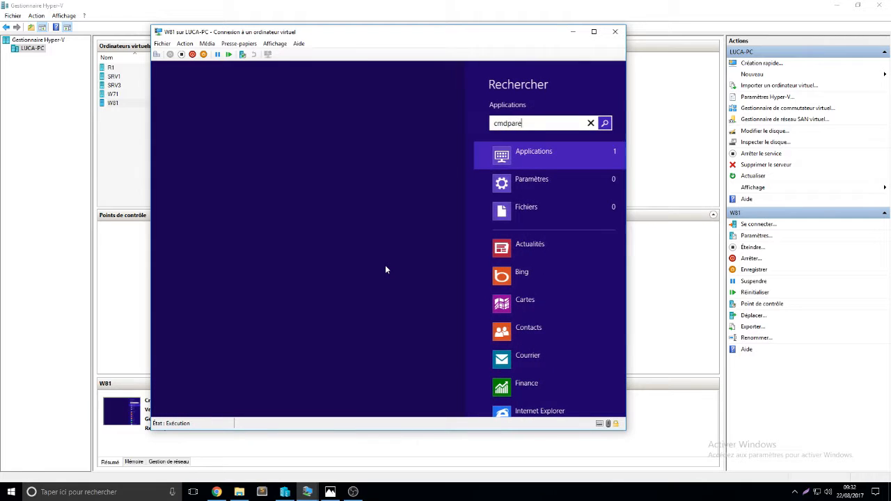
key(BackSpace)
key(BackSpace)
key(BackSpace)
key(BackSpace)
key(BackSpace)
key(BackSpace)
key(BackSpace)
text(pann)
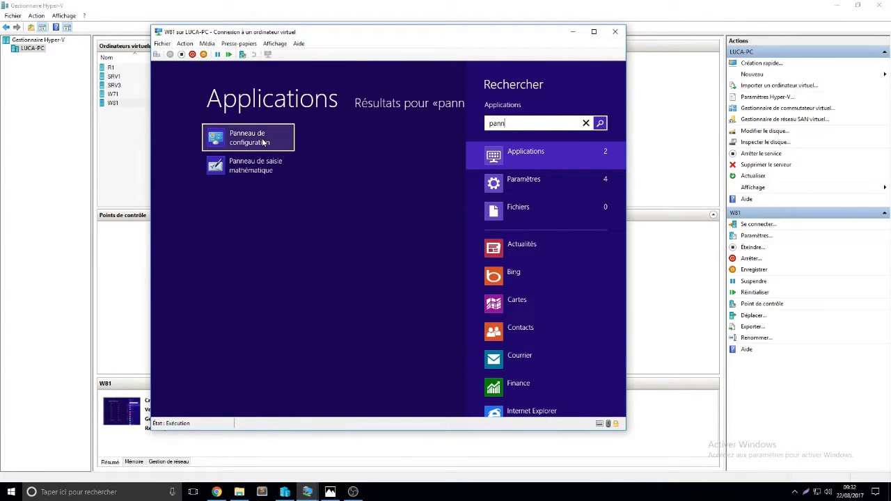
click(265, 143)
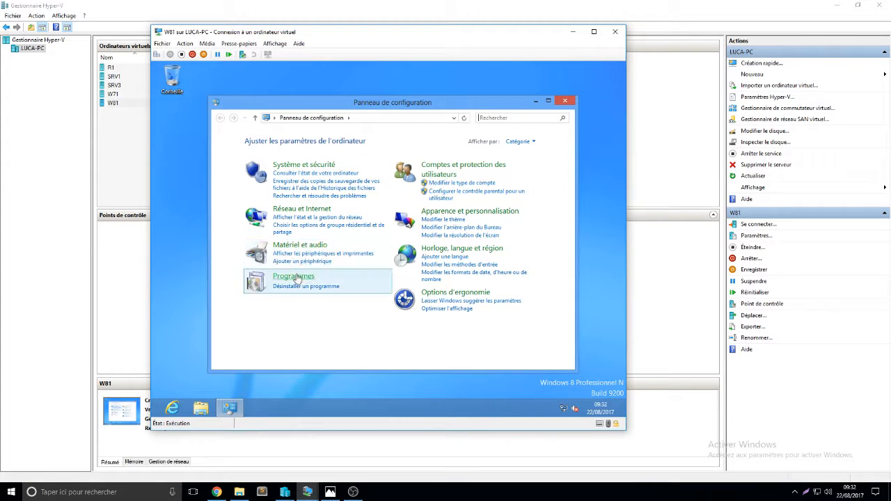
- Turn off Windows Firewall for both private and public network profiles and close the window
click(295, 279)
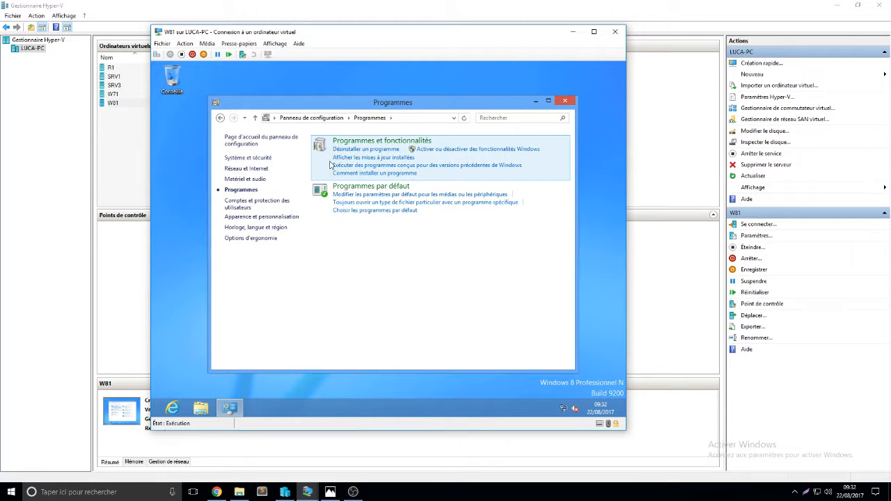
click(220, 118)
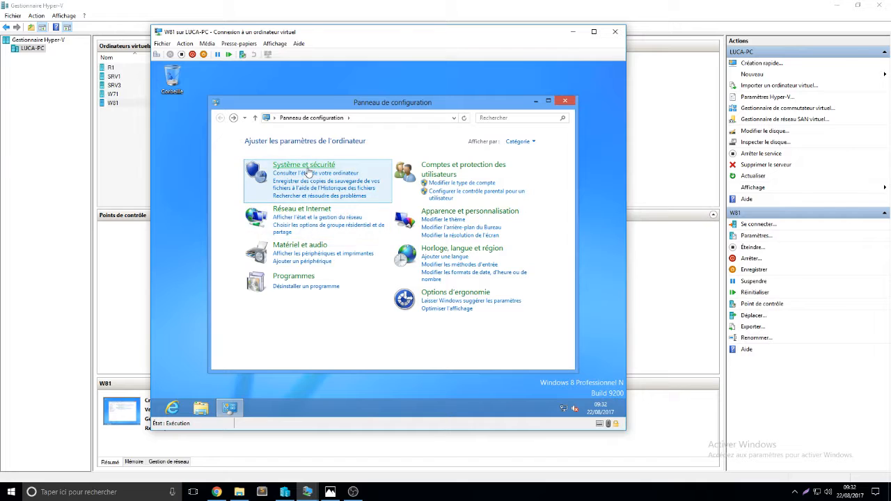
click(309, 171)
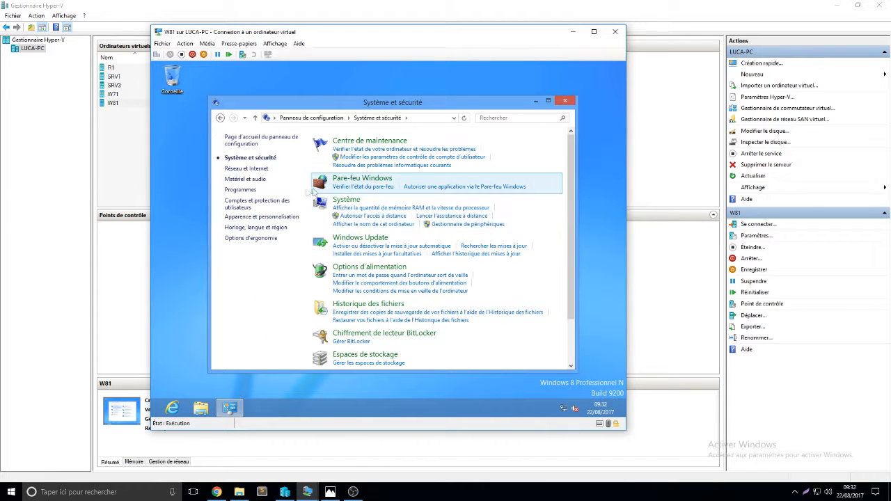
click(337, 188)
click(250, 206)
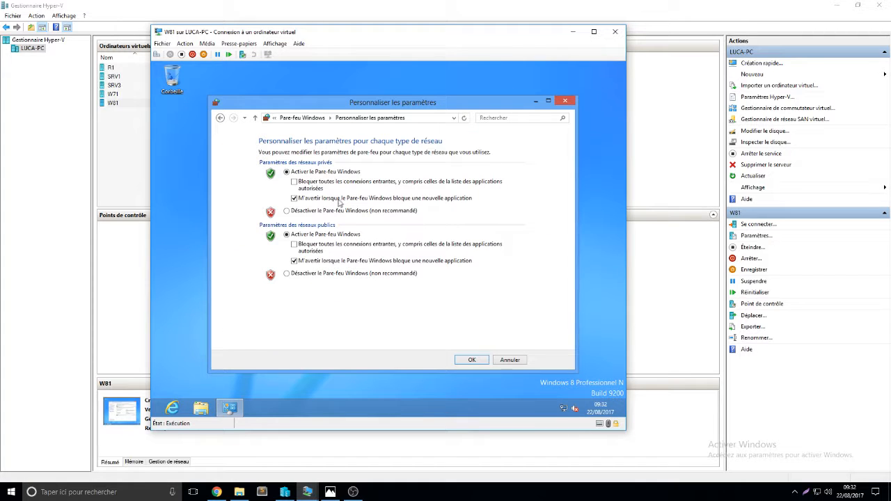
click(334, 210)
click(347, 274)
click(471, 358)
click(566, 102)
- Switch to the SRV1 virtual machine and open Server Manager
click(572, 32)
click(307, 492)
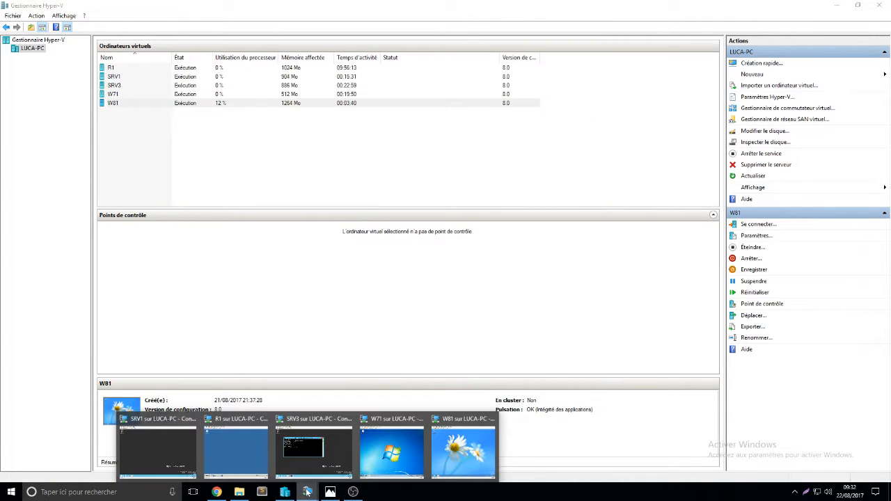
click(143, 430)
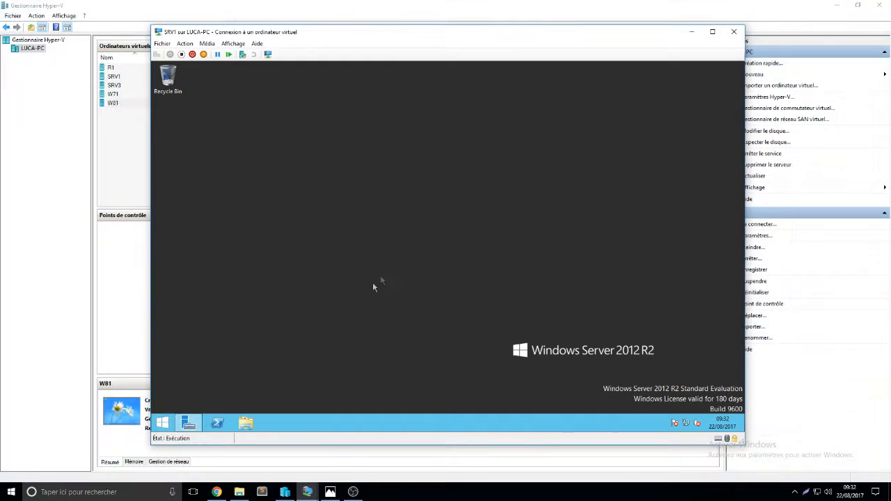
click(190, 423)
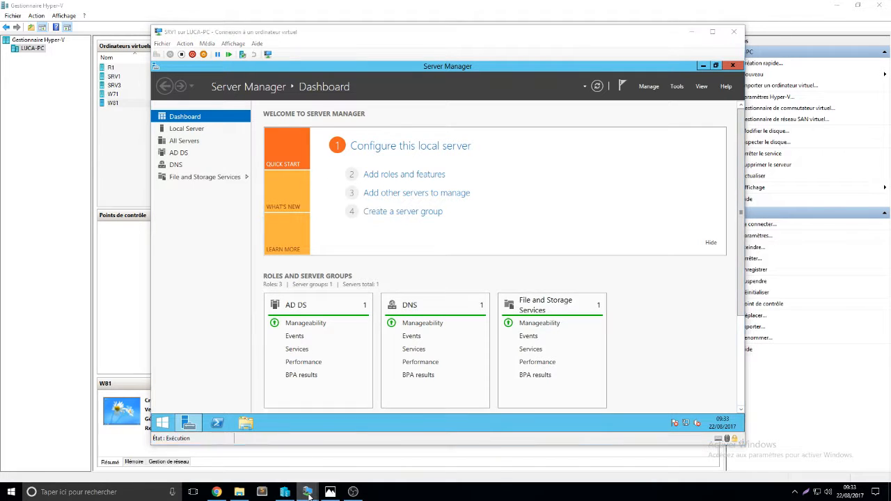
- Bring up the W71 virtual machine window and reposition it on screen
mouse_move(307, 492)
click(378, 457)
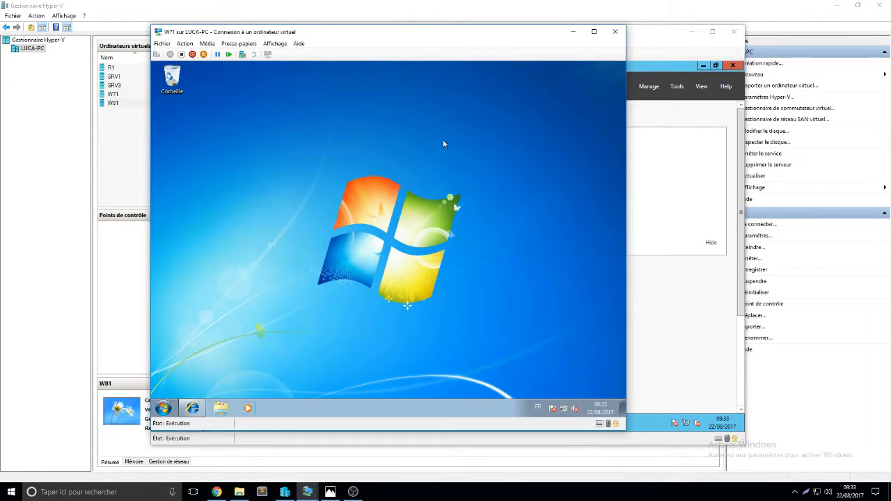
drag(416, 39, 441, 43)
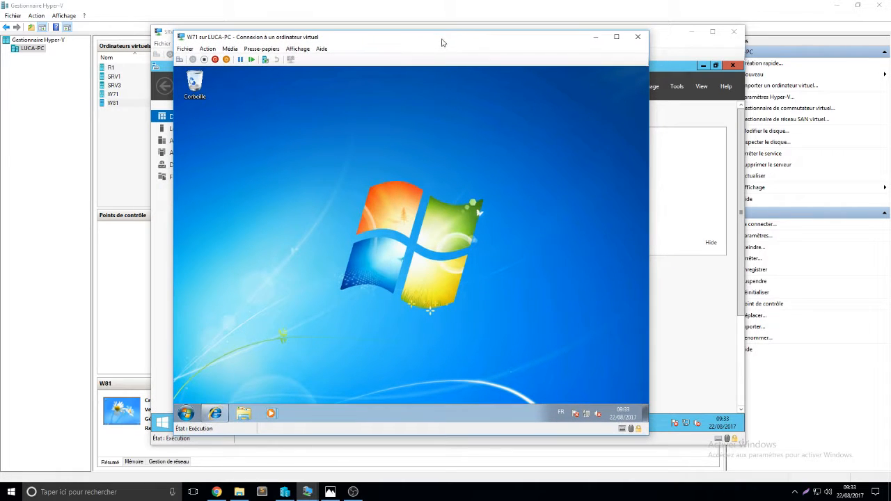
click(215, 414)
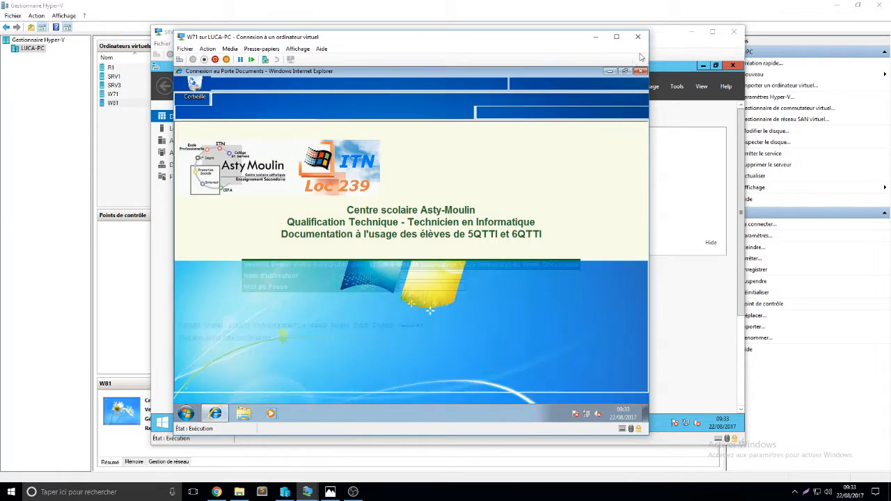
click(641, 73)
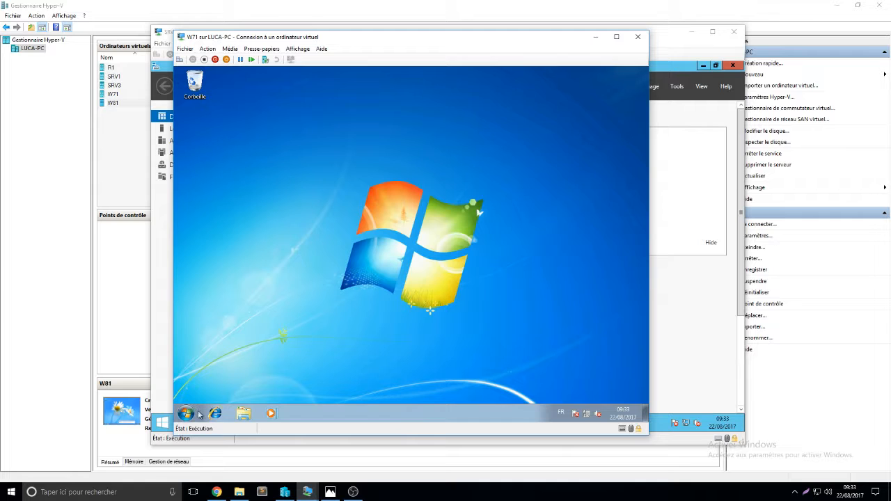
- Open the system properties of Computer from the file explorer on W71
click(243, 415)
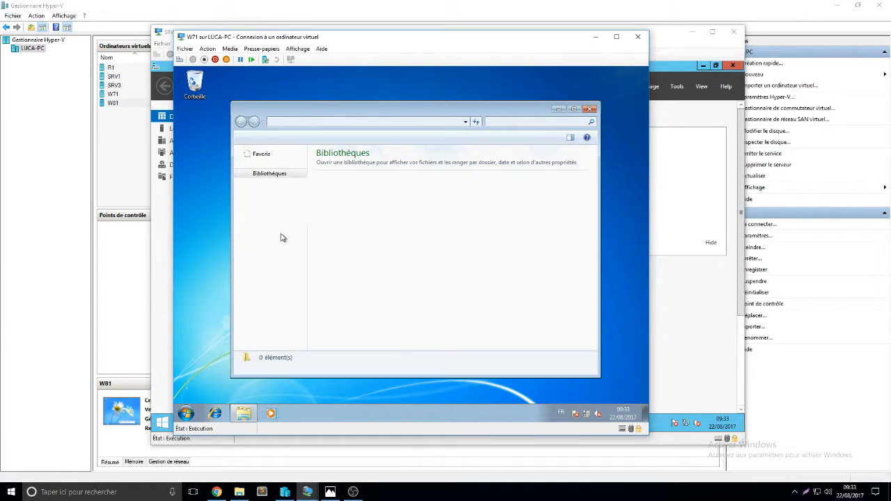
right_click(251, 202)
right_click(252, 260)
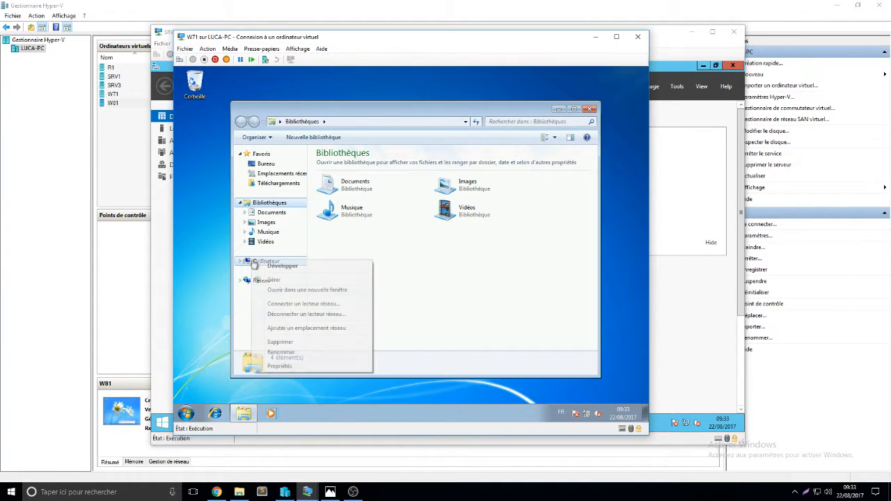
click(288, 367)
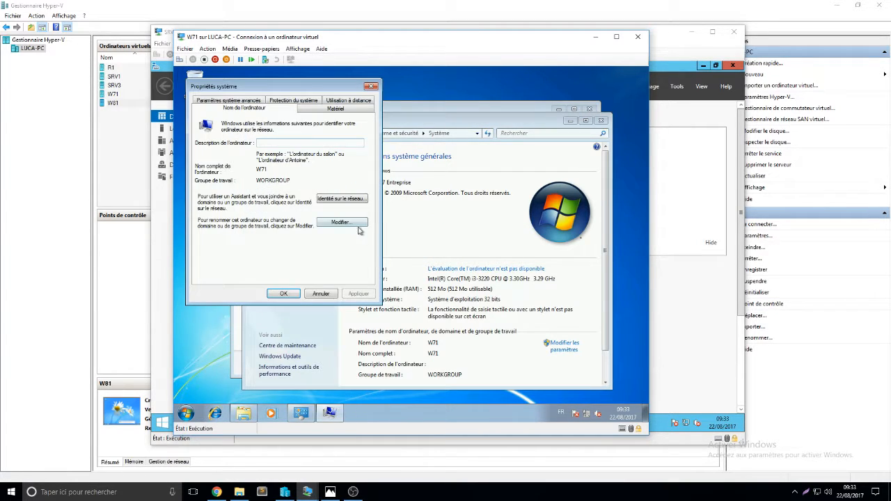
- Change the computer's membership to the domain GenLu10.itn
click(357, 228)
click(207, 209)
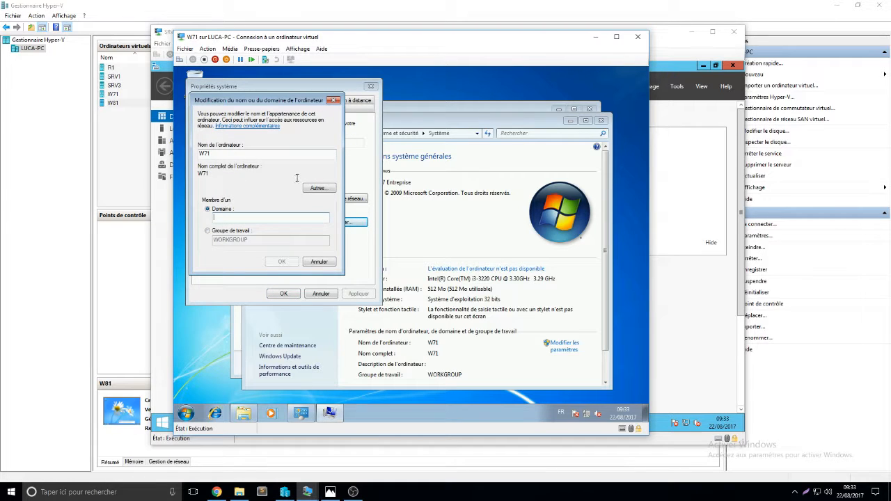
text(GenLu10.itn)
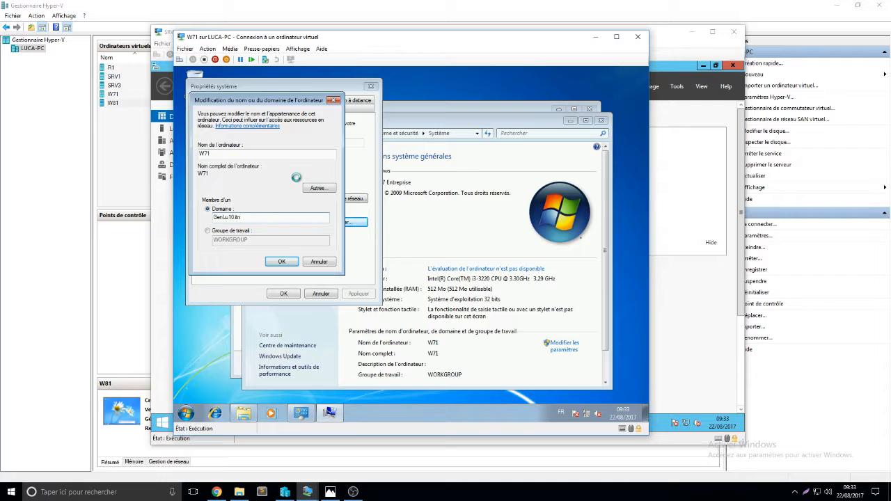
text(A)
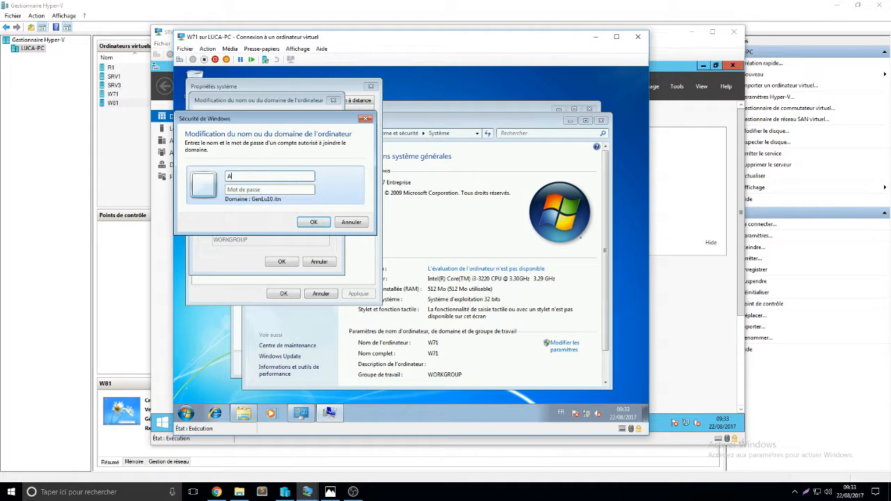
text(dministrayto)
text(tor@)
text(GenLu10)
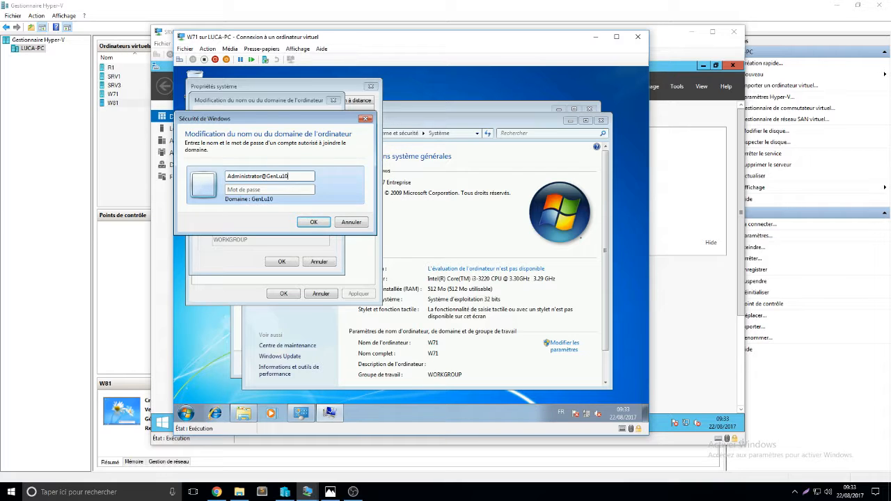
text(.itn)
key(Tab)
text(•••••••••••)
key(Return)
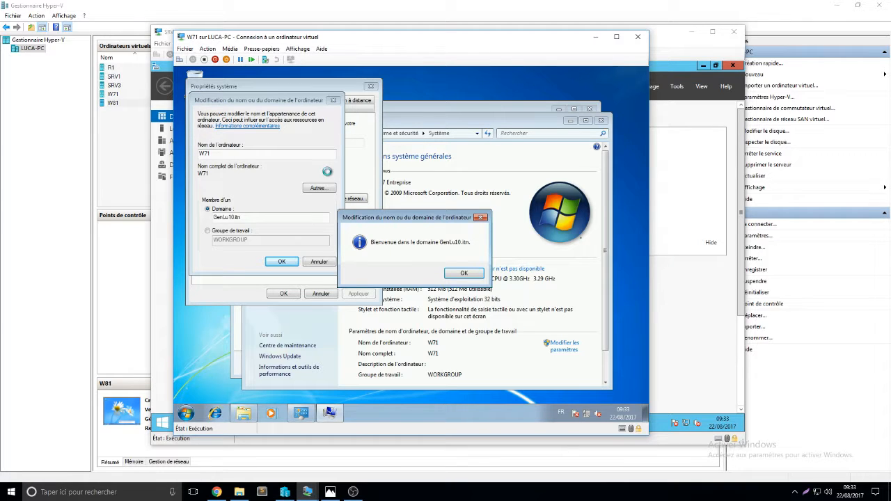
- Acknowledge the domain welcome and restart notices, close system properties, and restart W71 now
click(460, 273)
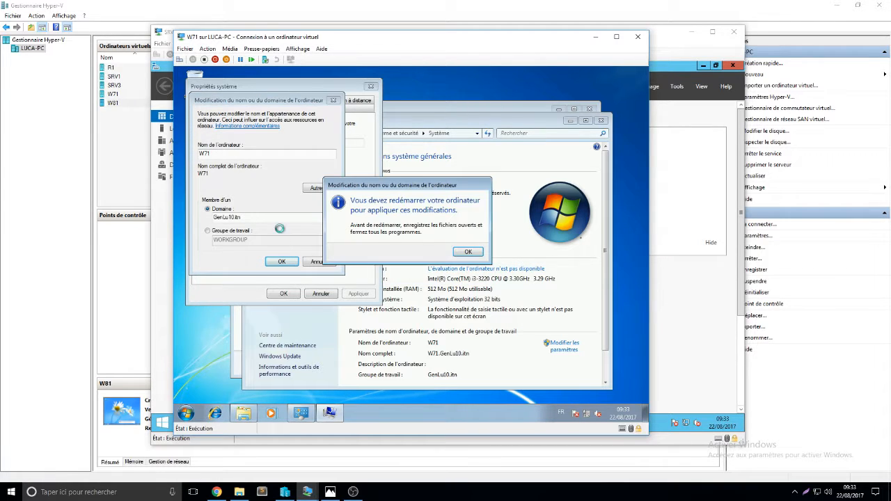
click(471, 253)
click(284, 295)
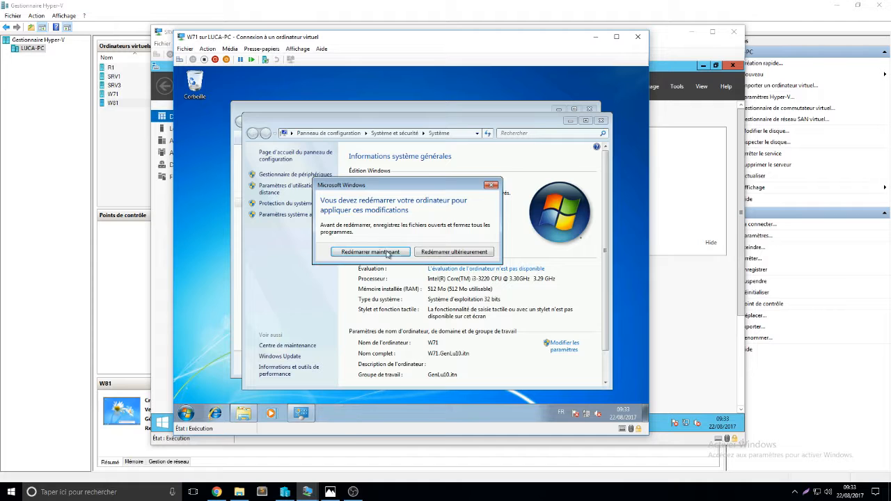
click(390, 252)
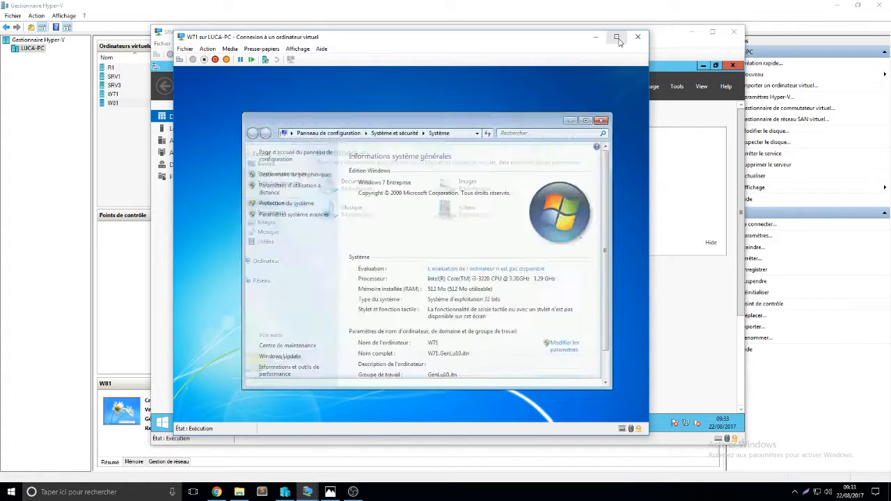
- Minimize the W71 window and switch to the W81 virtual machine
click(596, 37)
mouse_move(309, 491)
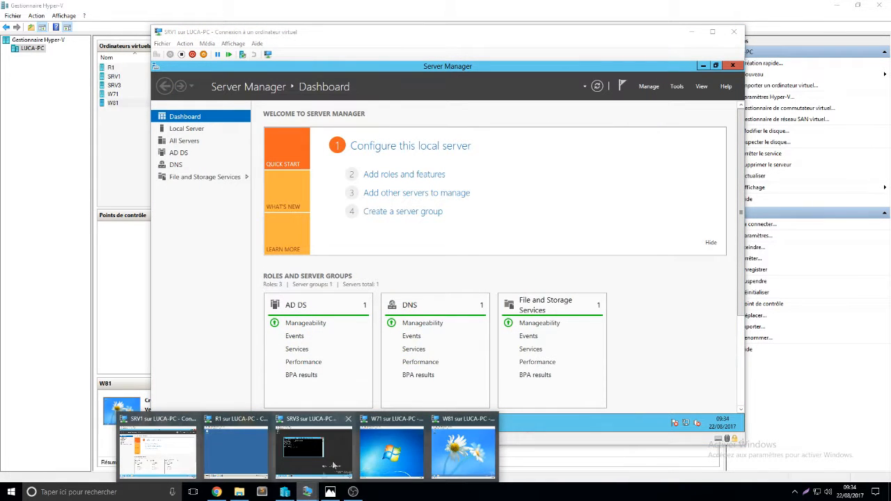
click(463, 449)
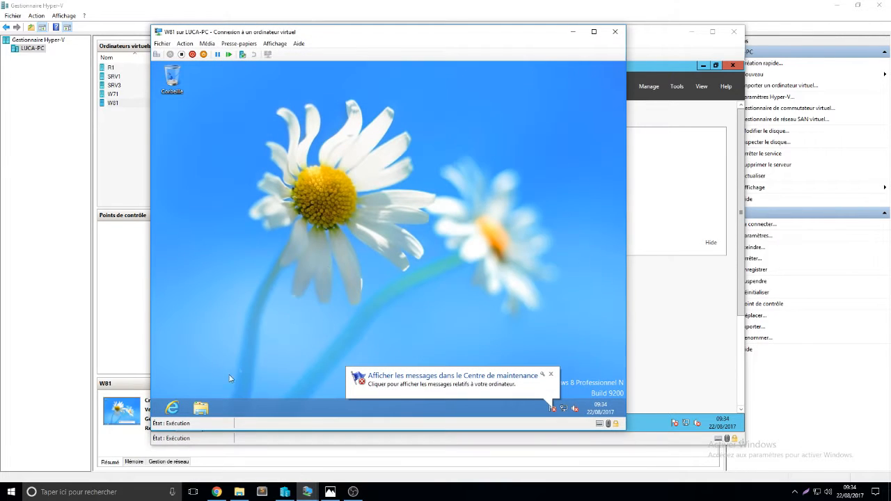
- Open W81's system properties and change the computer's membership to the domain GenLu10.itn
click(200, 409)
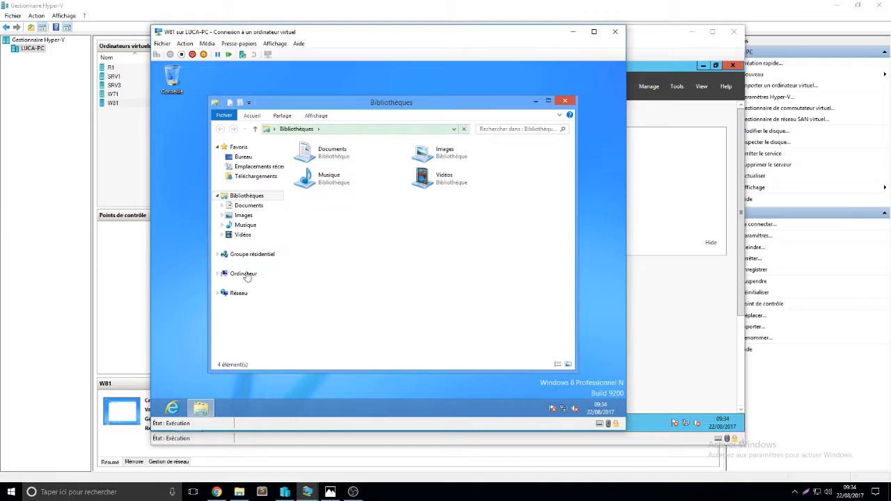
right_click(246, 276)
click(282, 388)
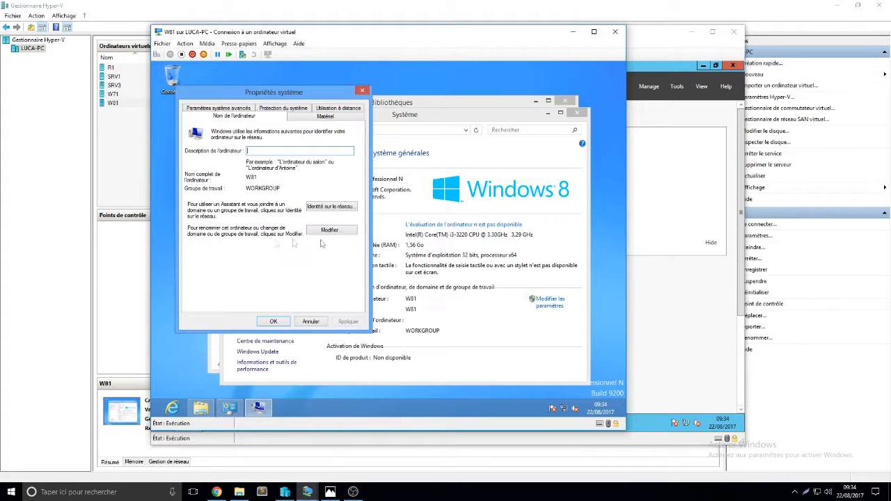
click(319, 230)
click(209, 218)
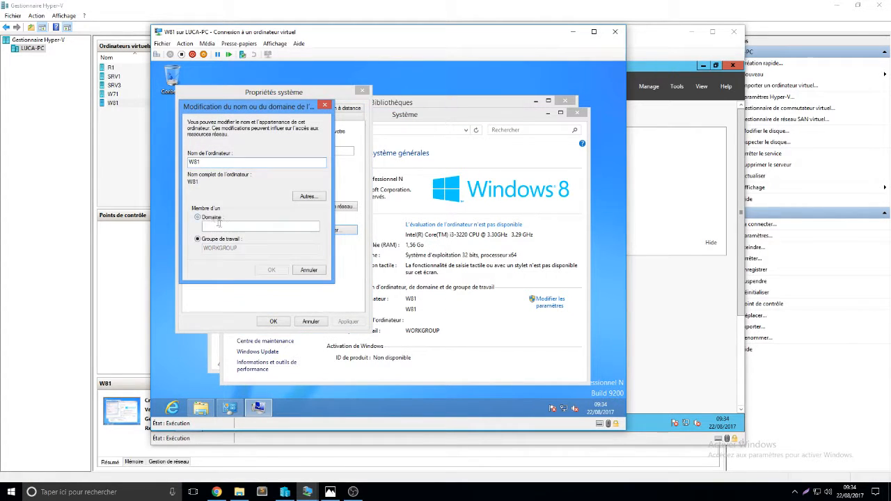
text(Gedn)
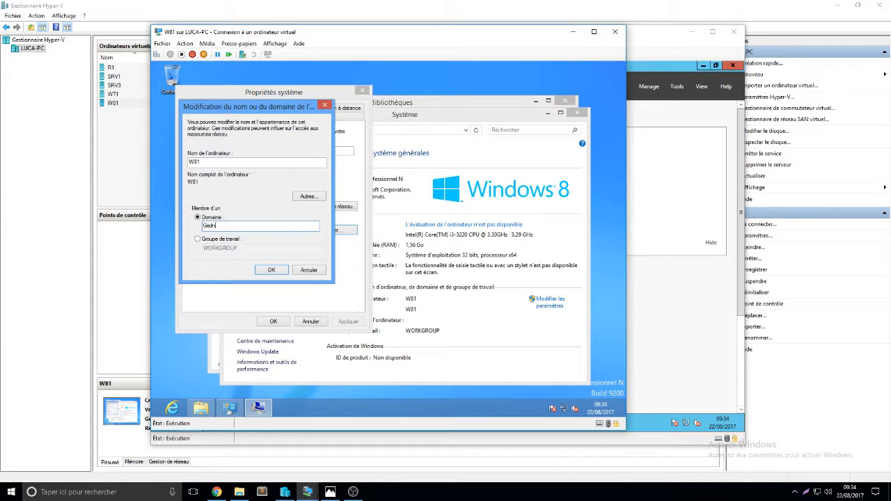
text(nLu)
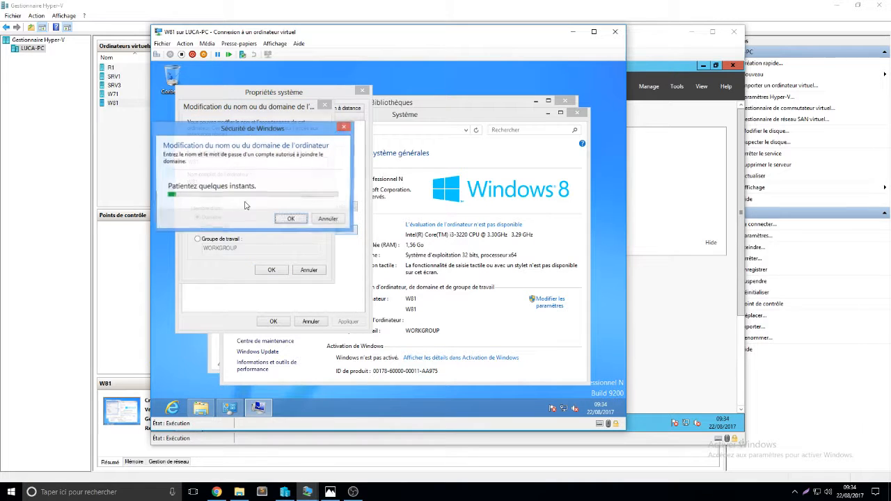
- Authenticate the domain join as Administrator with the account password
text(Administra)
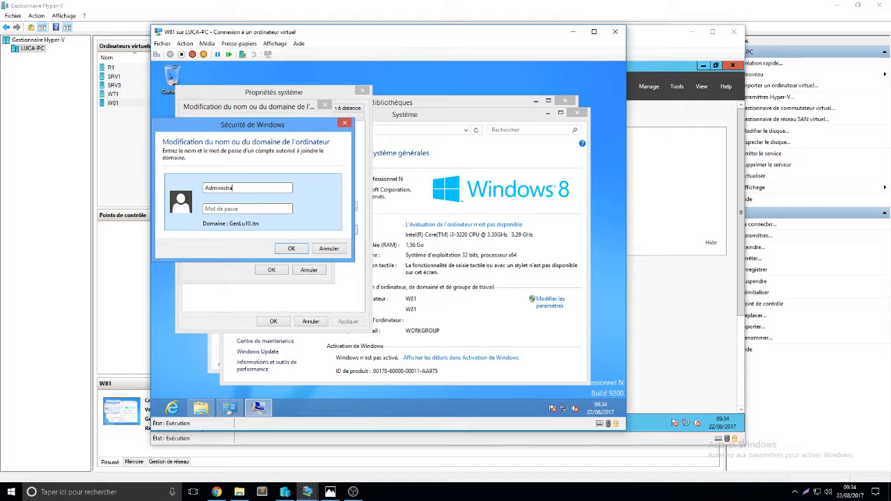
text(•)
key(BackSpace)
key(Caps_Lock)
key(Caps_Lock)
text(••••••••••)
key(Return)
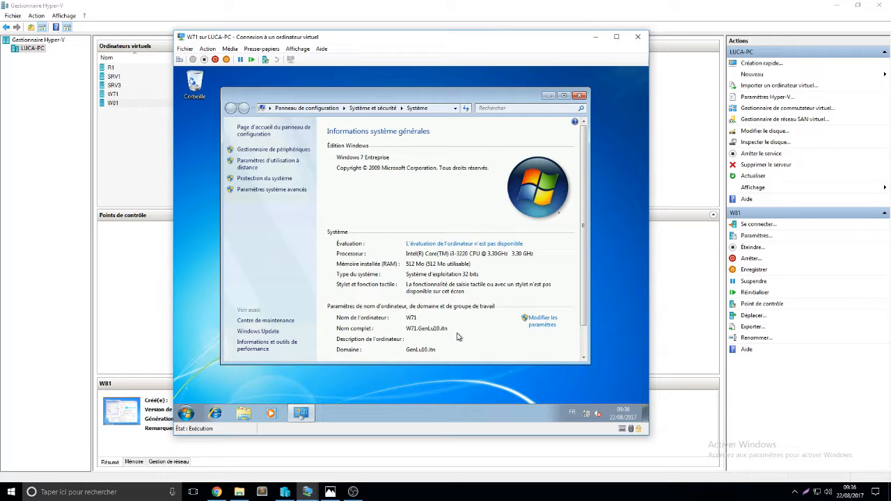
- Close the System window on W71 and return to the W81 virtual machine
click(581, 95)
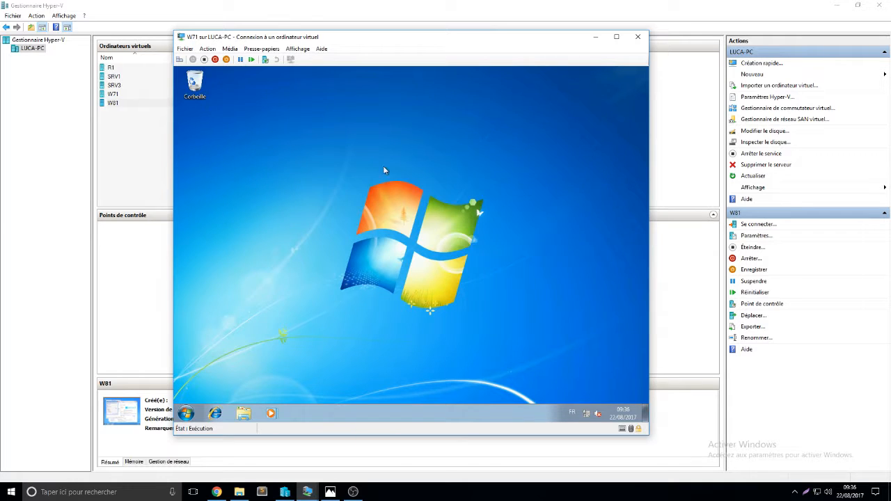
click(188, 413)
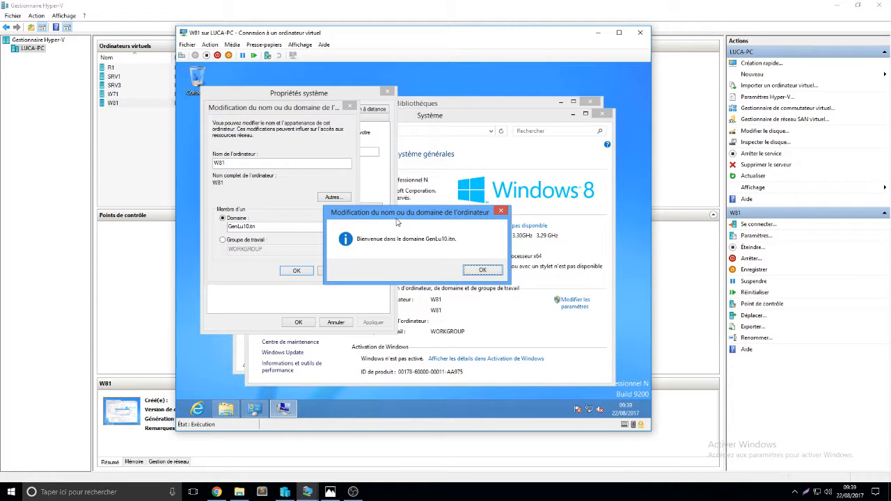
- Acknowledge the domain welcome and restart notices, close system properties choosing to restart later, and close the W81 window
click(485, 272)
click(467, 249)
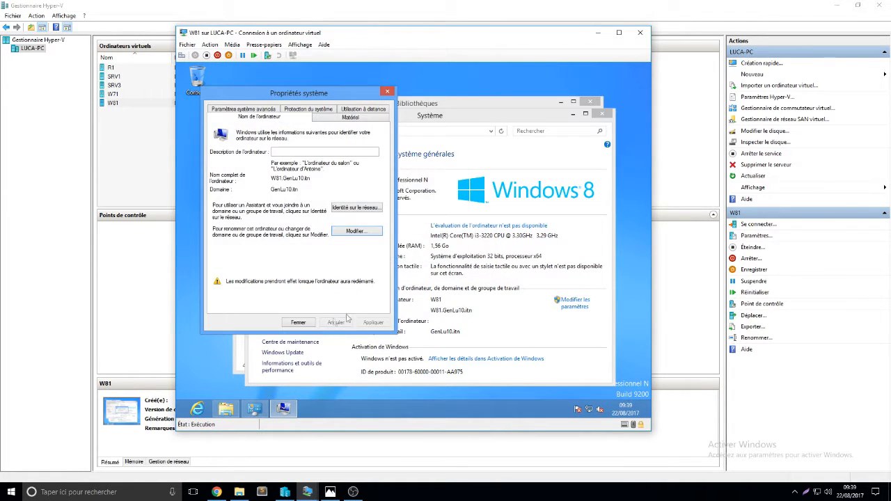
click(312, 325)
click(402, 249)
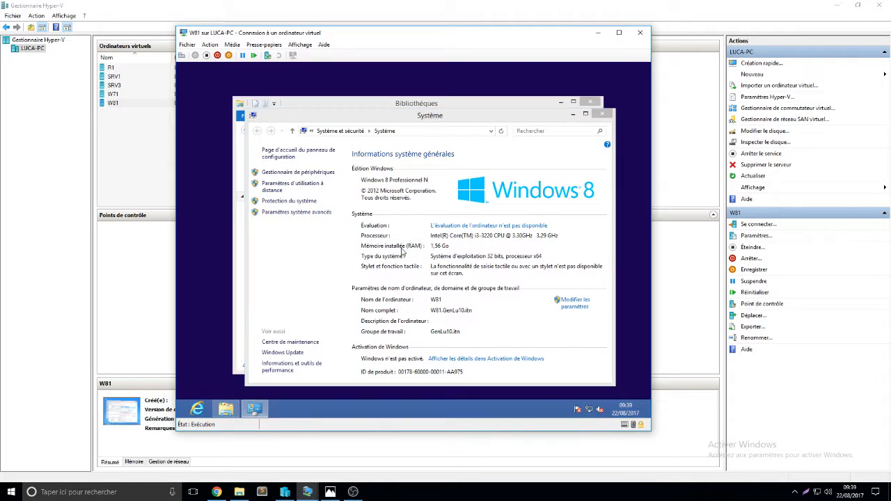
click(598, 33)
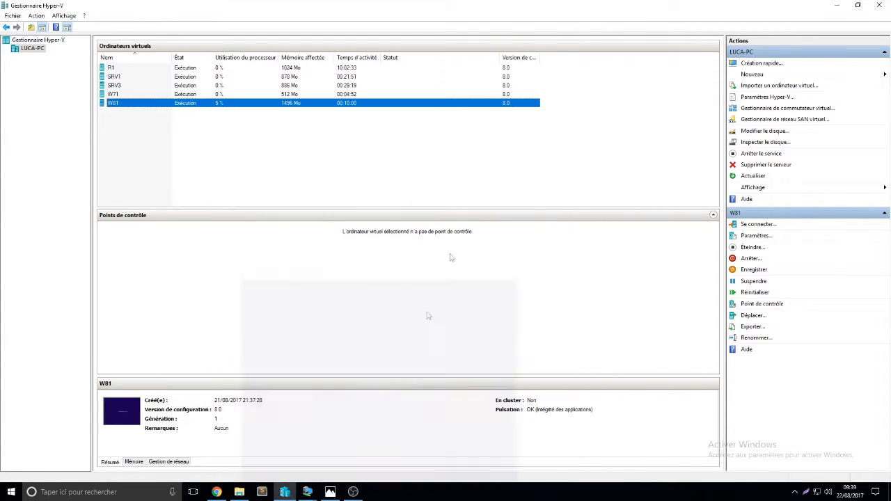
- Switch to the SRV1 virtual machine and open Active Directory Users and Computers
mouse_move(307, 492)
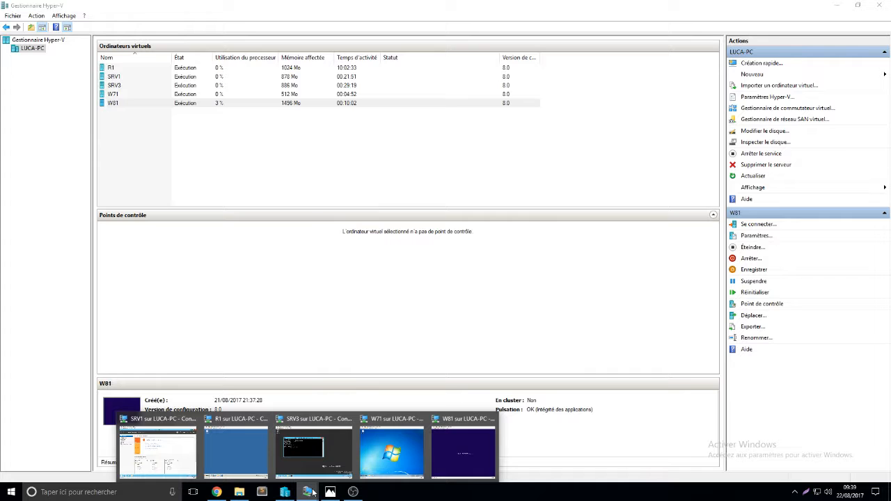
click(162, 446)
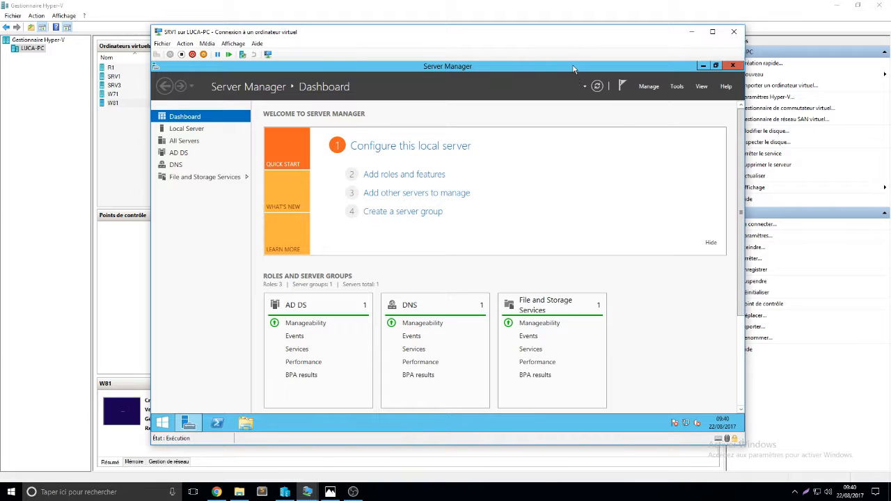
click(676, 88)
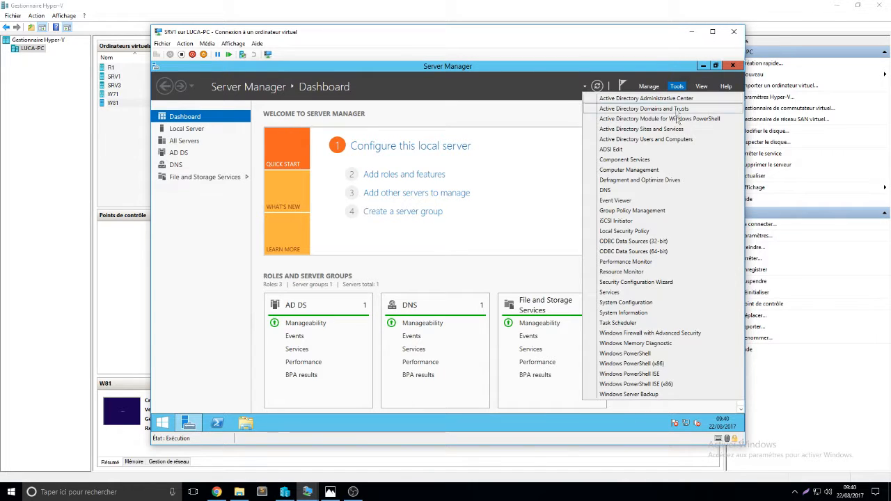
click(677, 141)
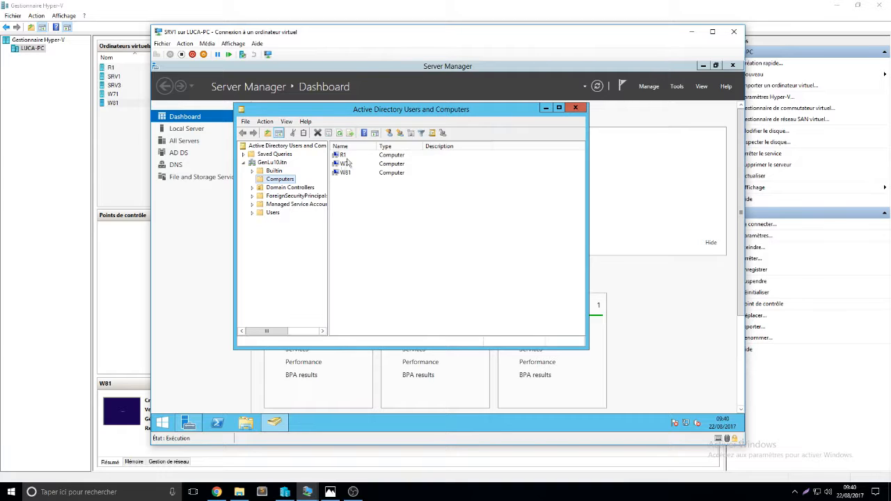
- Create a new user in the GenLu10.itn Users container with first name toto and logon name toto
click(300, 188)
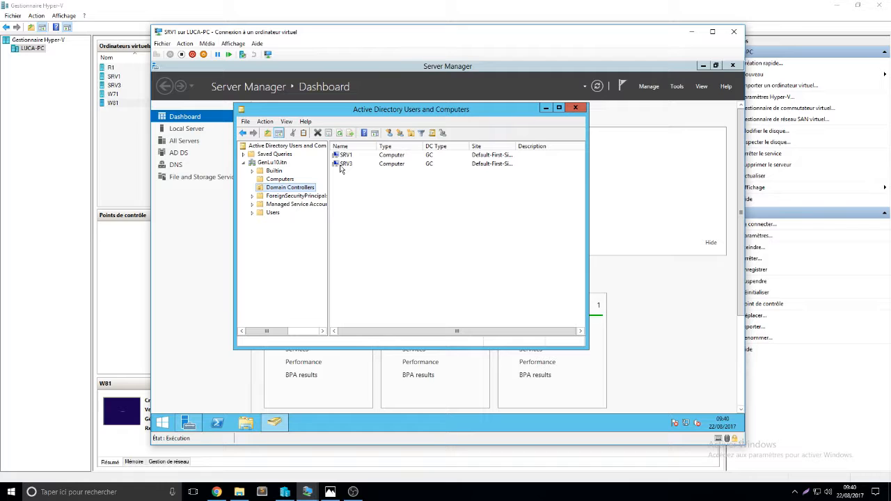
click(273, 213)
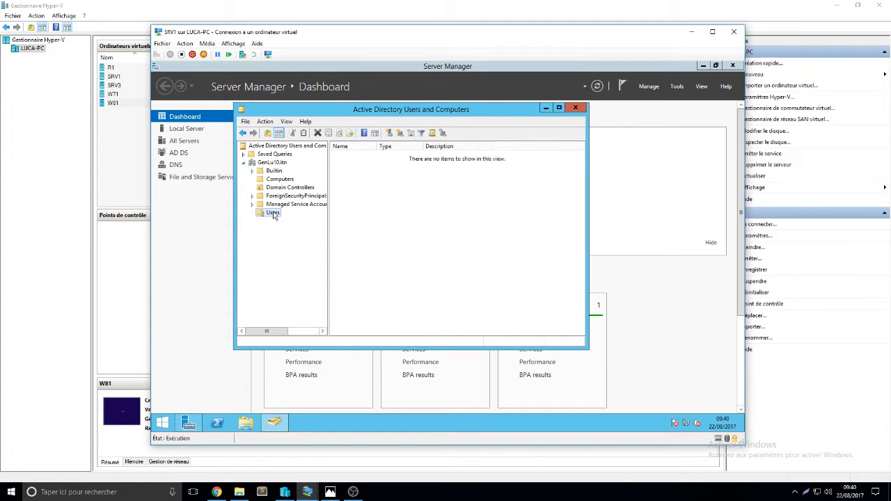
drag(582, 206, 574, 258)
right_click(550, 262)
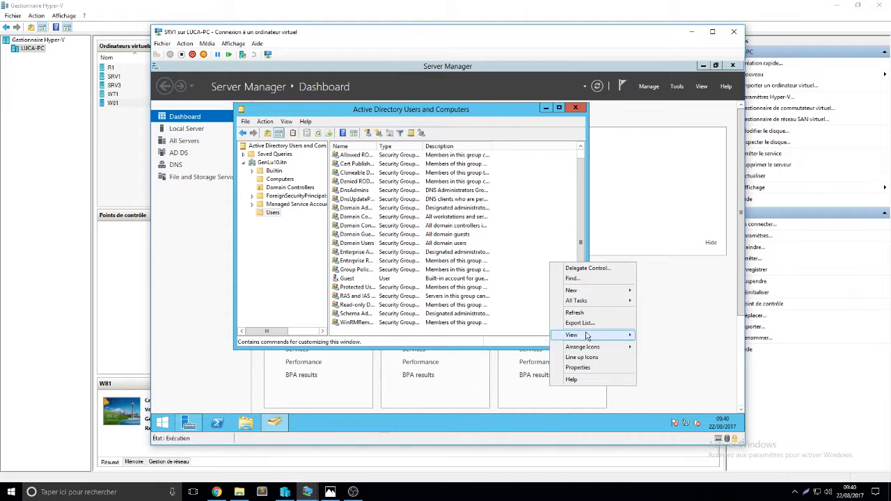
mouse_move(590, 290)
click(693, 374)
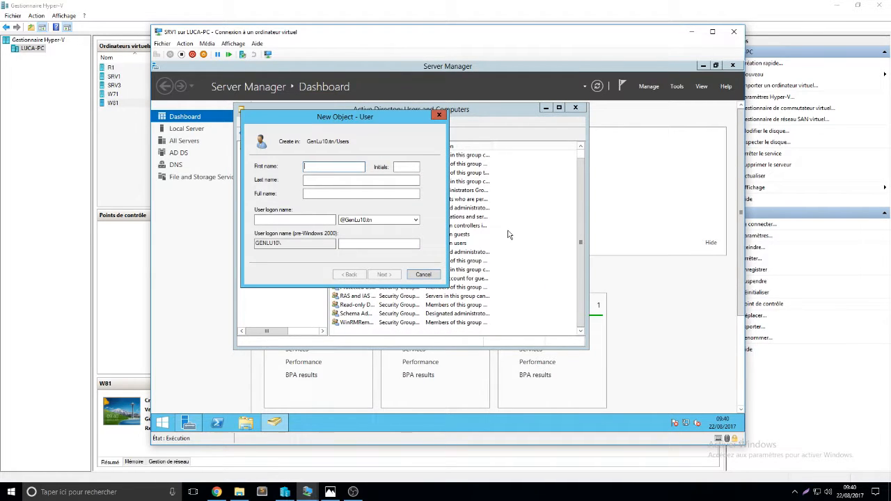
text(toto)
click(306, 220)
text(toto)
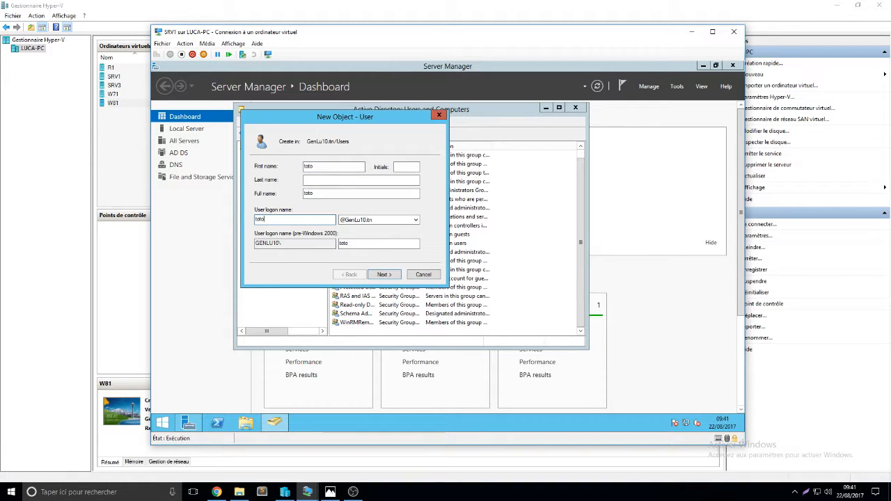
click(382, 276)
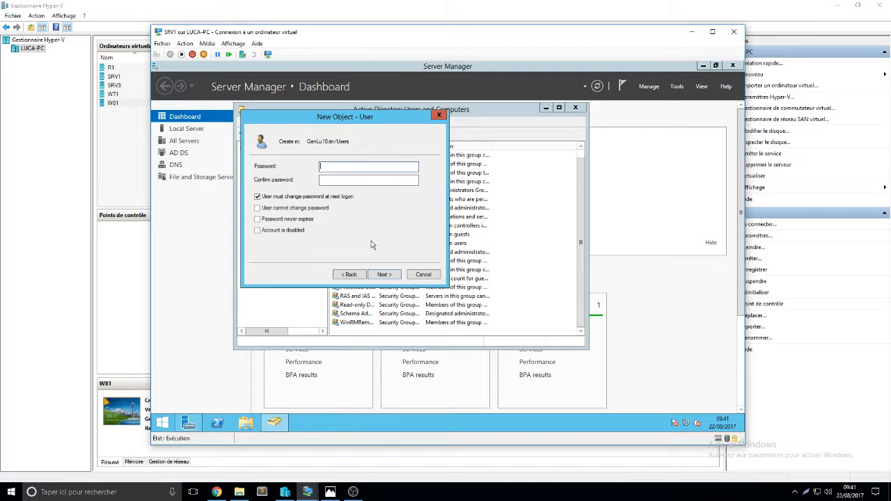
- Enter and confirm toto's password, untick forced change at next logon, tick cannot change password and never expires, and finish
text(••••••••••••)
key(Tab)
text(•••)
key(BackSpace)
key(BackSpace)
key(BackSpace)
text(••••••••••••)
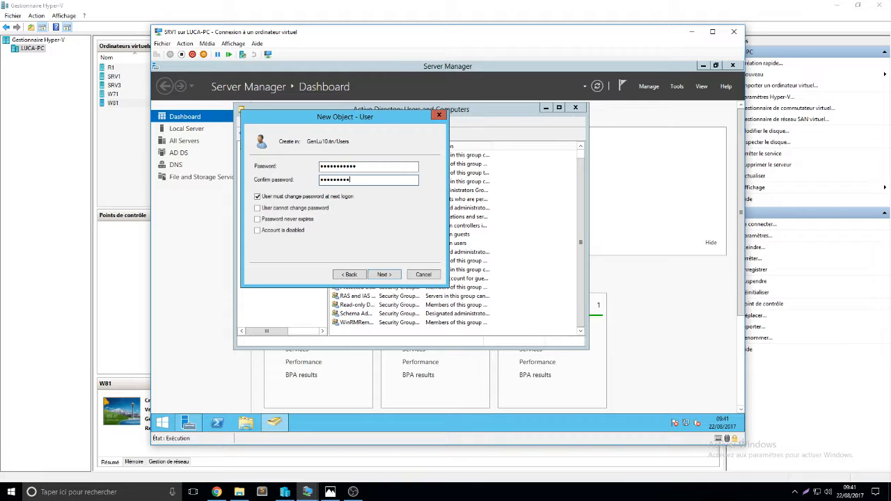
click(295, 198)
click(296, 209)
click(291, 220)
click(385, 273)
click(388, 276)
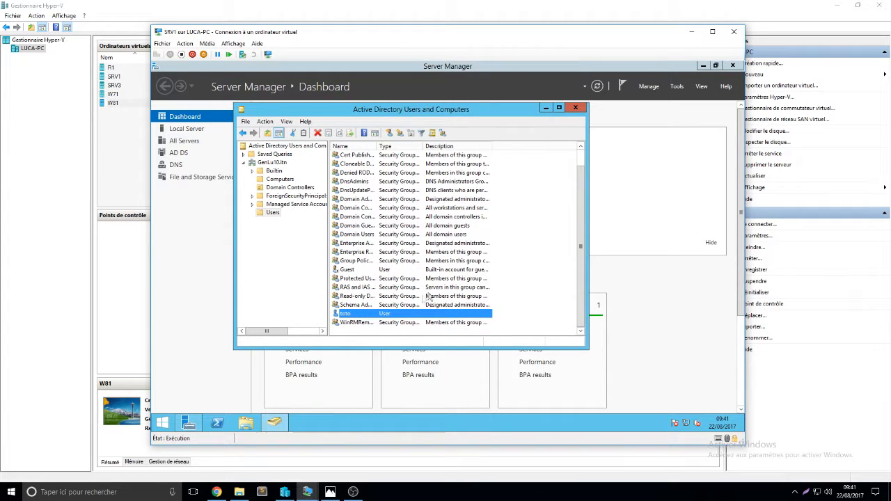
- Open toto's properties on the Profile tab, close them, and close Active Directory Users and Computers
right_click(371, 314)
click(400, 292)
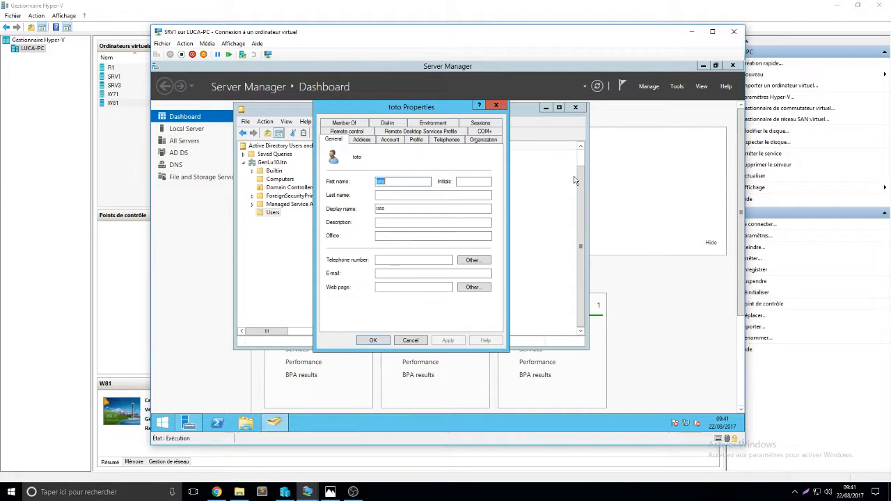
click(421, 140)
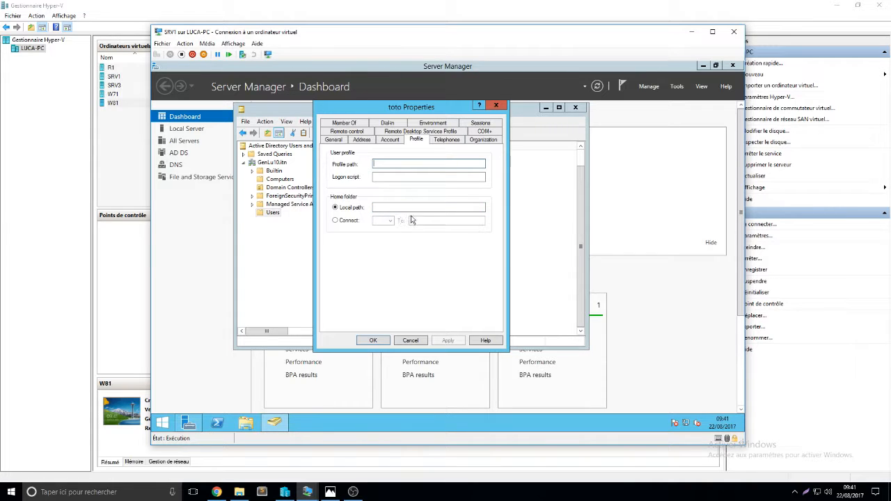
click(373, 340)
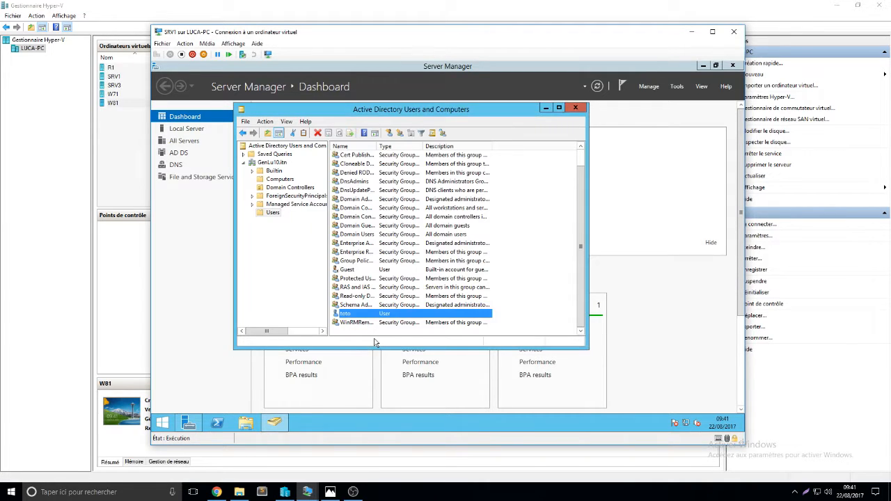
click(576, 108)
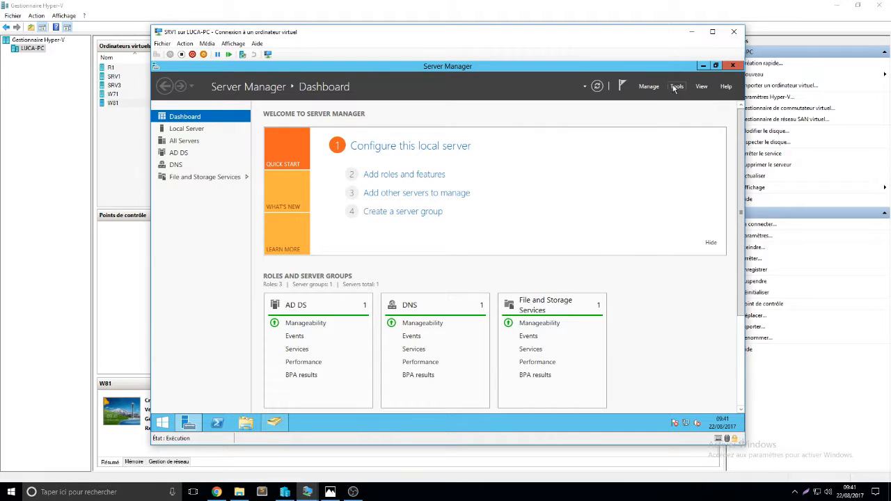
- Open Disk Management in Computer Management and start a new simple volume of 40000 MB on the unallocated space
click(674, 88)
click(634, 167)
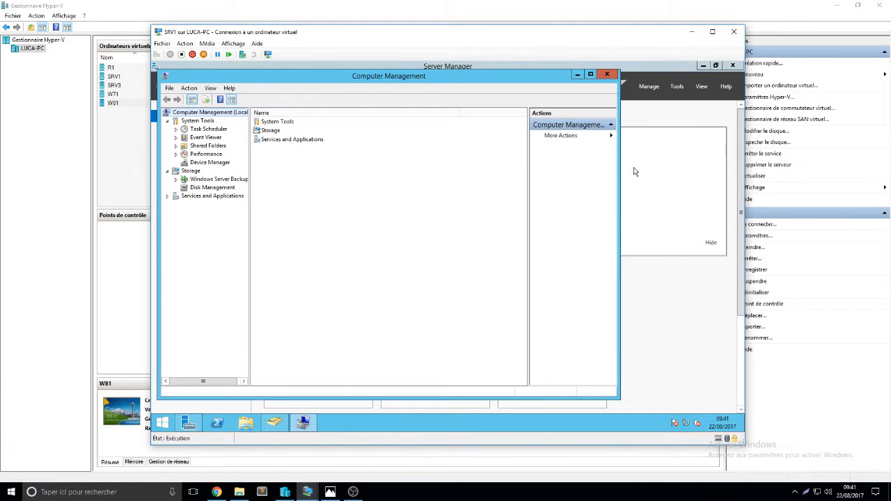
double_click(270, 130)
double_click(281, 131)
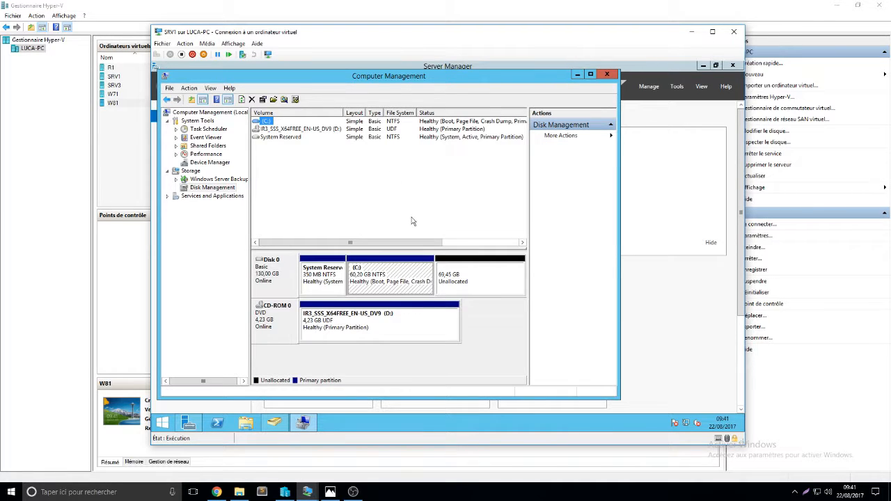
right_click(470, 272)
click(506, 277)
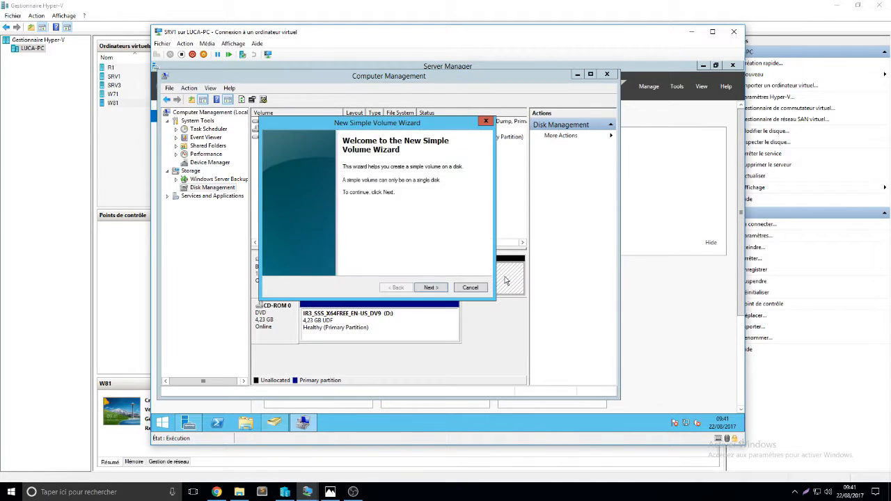
click(418, 289)
text(400)
click(433, 288)
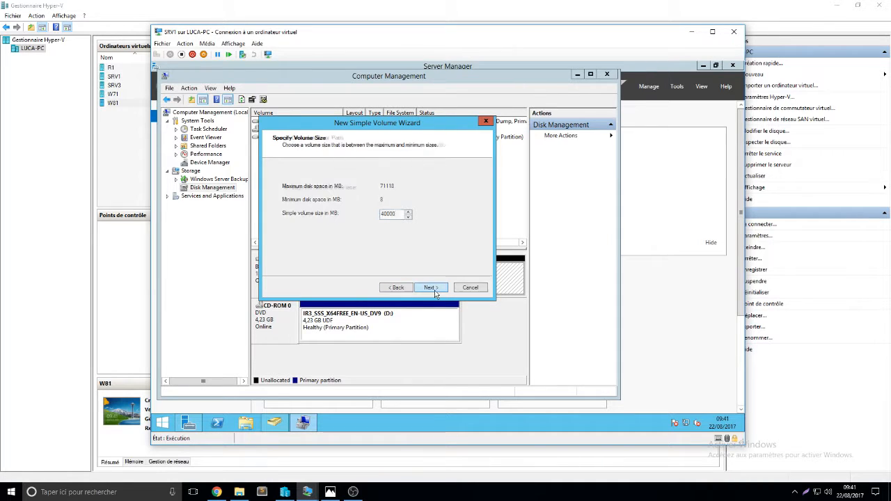
- Assign drive letter E, format the new volume as NTFS with volume label PROFIL, and finish the wizard
click(416, 187)
click(416, 202)
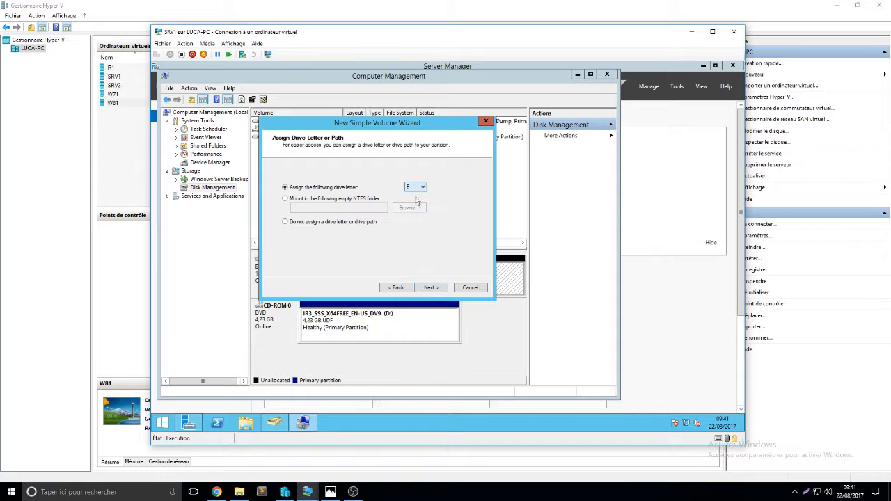
click(418, 187)
click(416, 212)
click(437, 291)
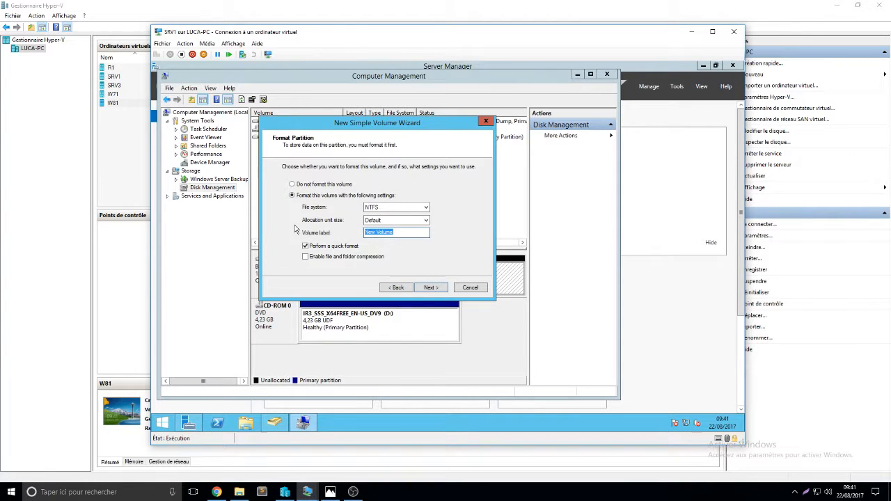
text(PROFIL)
click(430, 289)
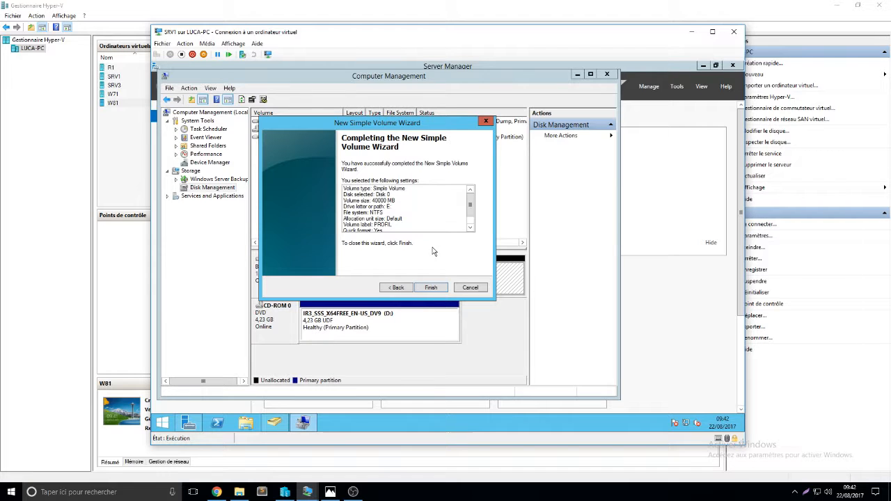
click(431, 288)
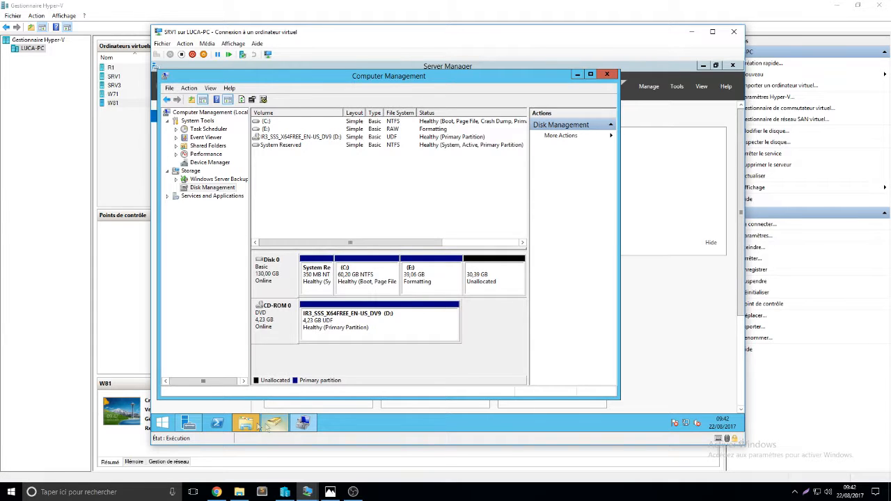
- Dismiss the format error message and close Computer Management
click(471, 249)
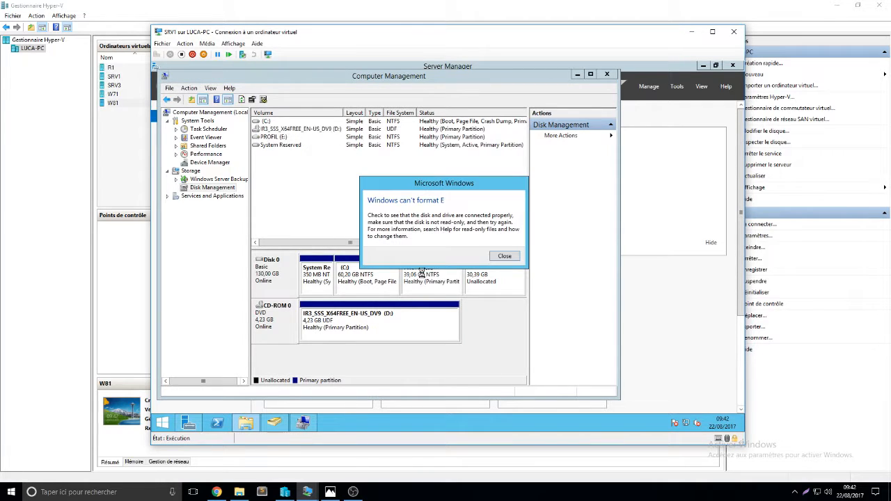
click(506, 255)
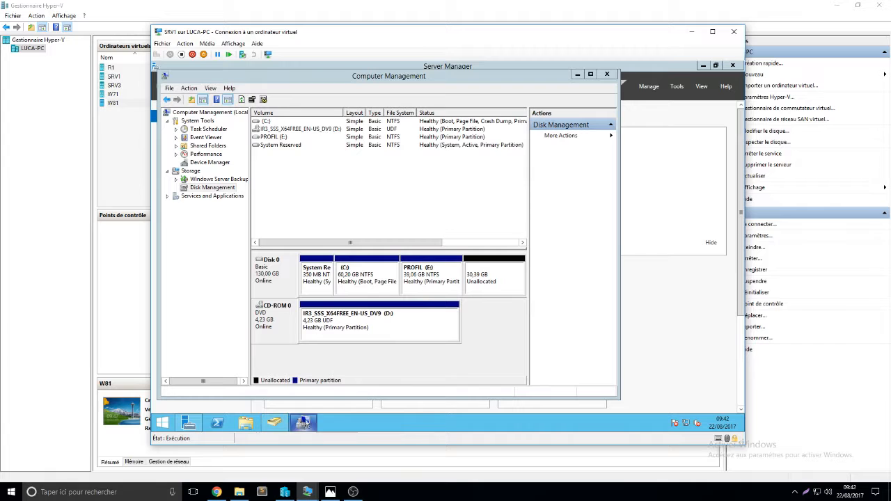
click(607, 73)
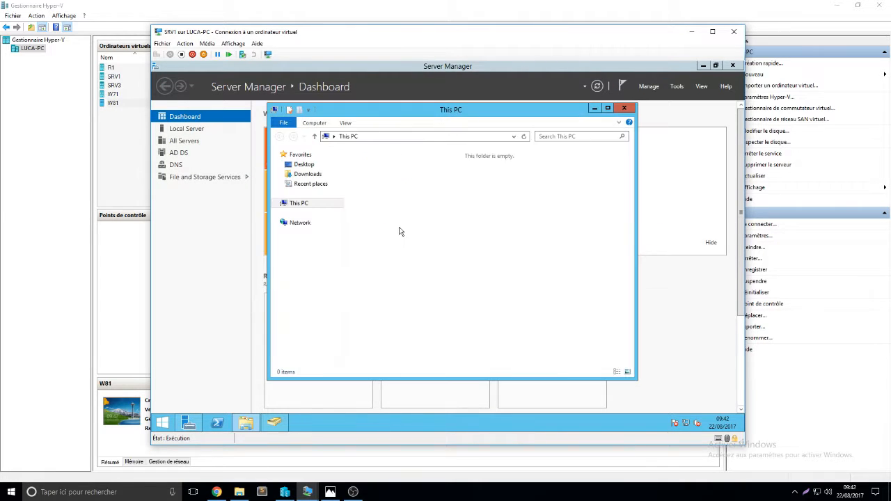
- Open the PROFIL (E:) drive and create a new folder named PROFIL at its root
click(539, 298)
double_click(540, 298)
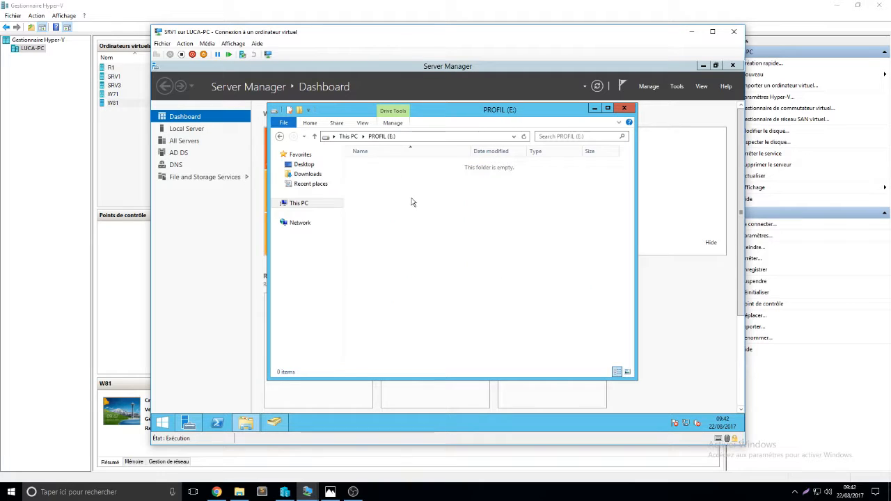
right_click(411, 198)
mouse_move(455, 292)
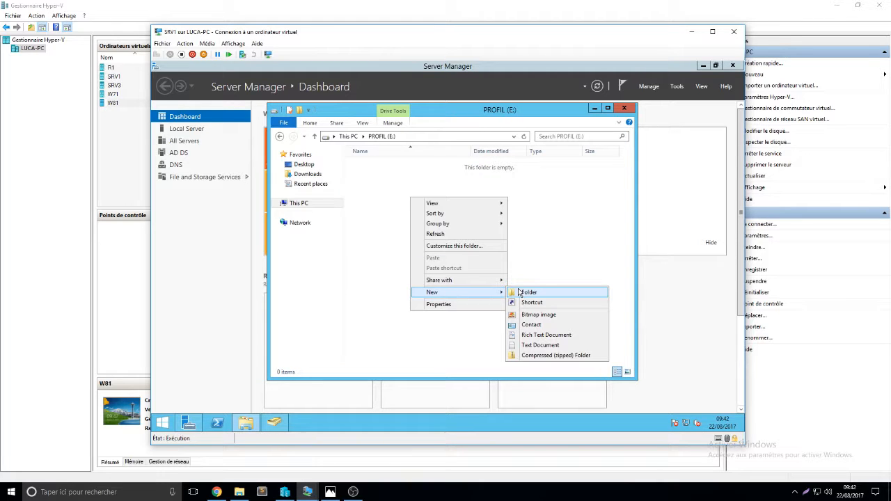
click(554, 295)
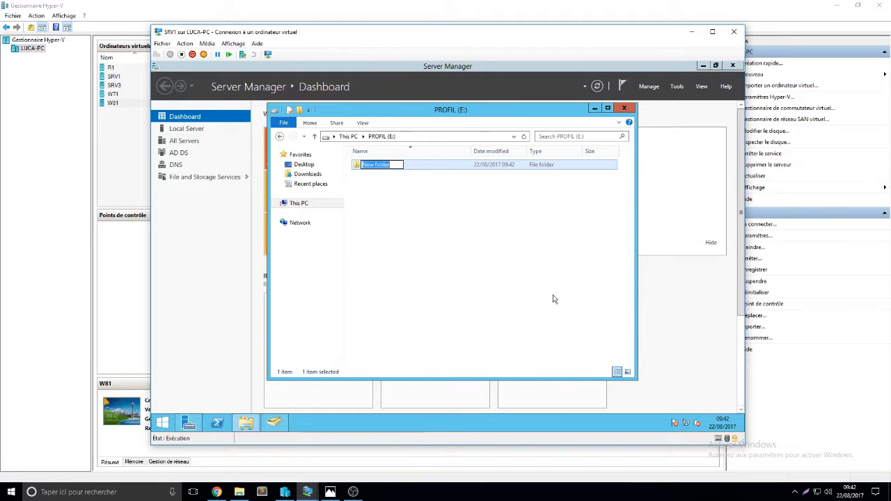
text(PROFIL)
key(Return)
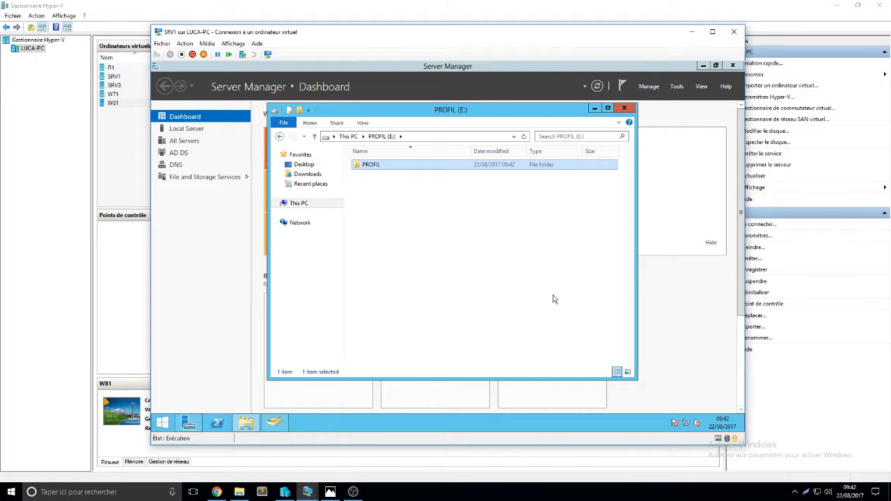
- Create a second folder named DATA at the root of the E: drive
right_click(559, 298)
mouse_move(578, 356)
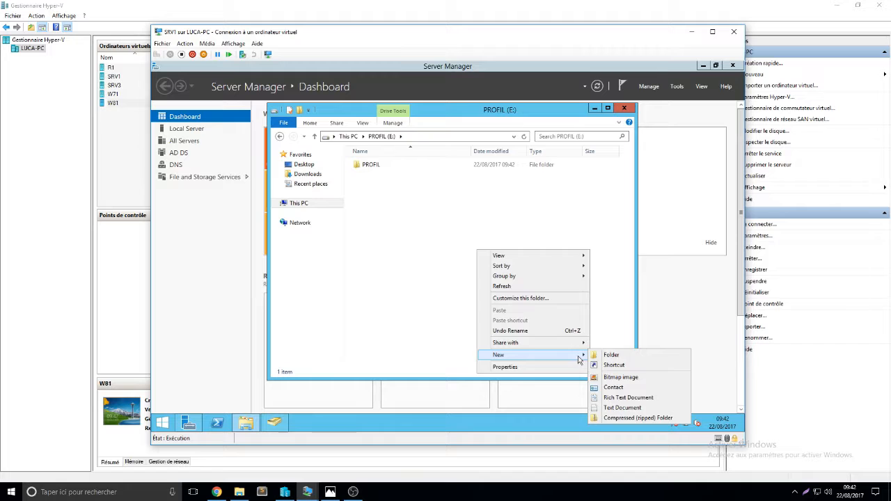
click(610, 355)
text(DATA)
key(Return)
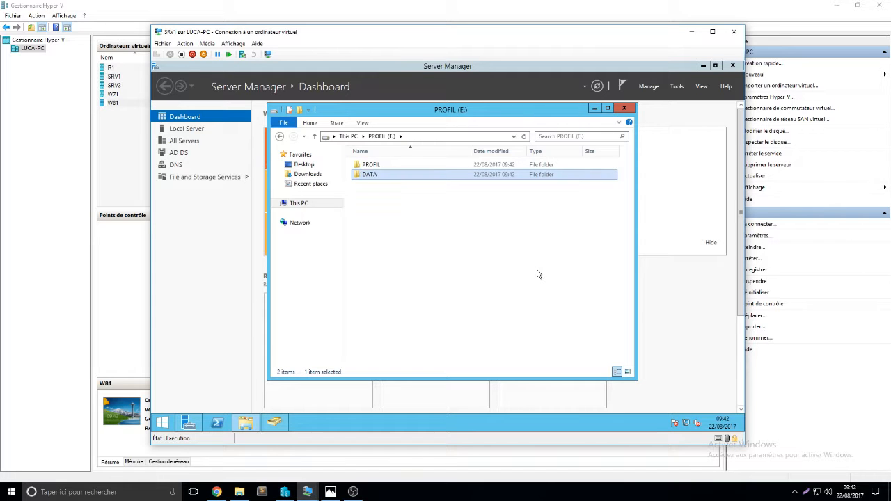
- Open the PROFIL folder's advanced sharing settings and share it under the name PROFIL
click(412, 193)
click(370, 165)
right_click(369, 165)
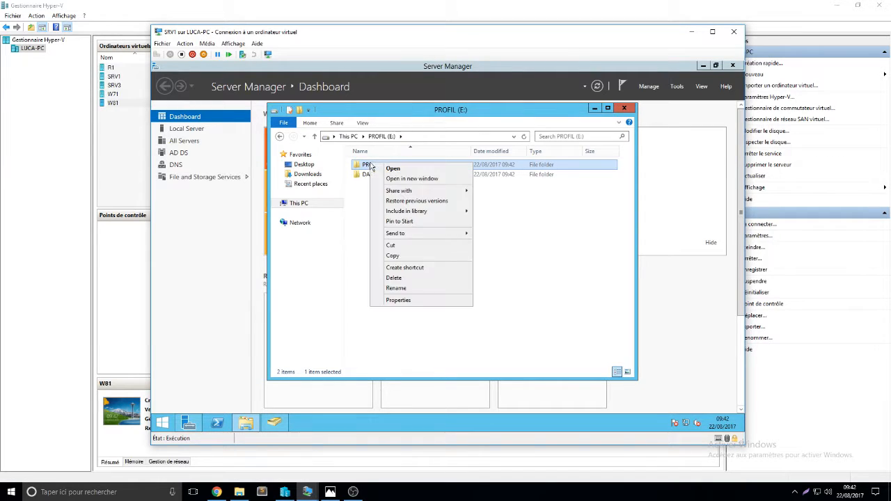
click(425, 303)
click(411, 185)
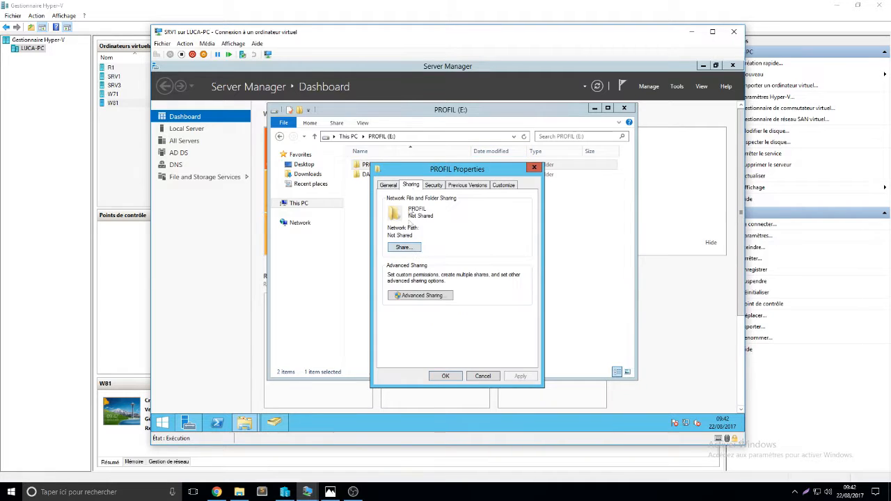
click(426, 296)
click(407, 203)
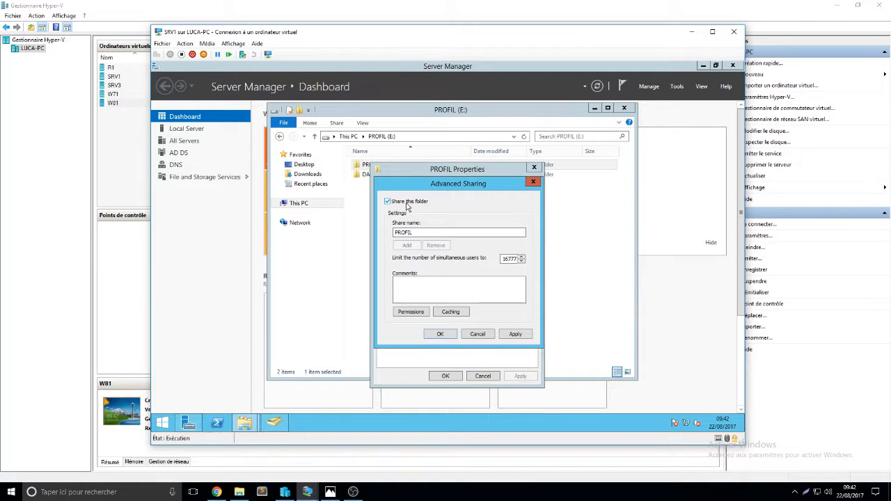
- Replace Everyone in the PROFIL share permissions with Domain Users, allowing Change and Read, and apply
click(411, 311)
click(522, 278)
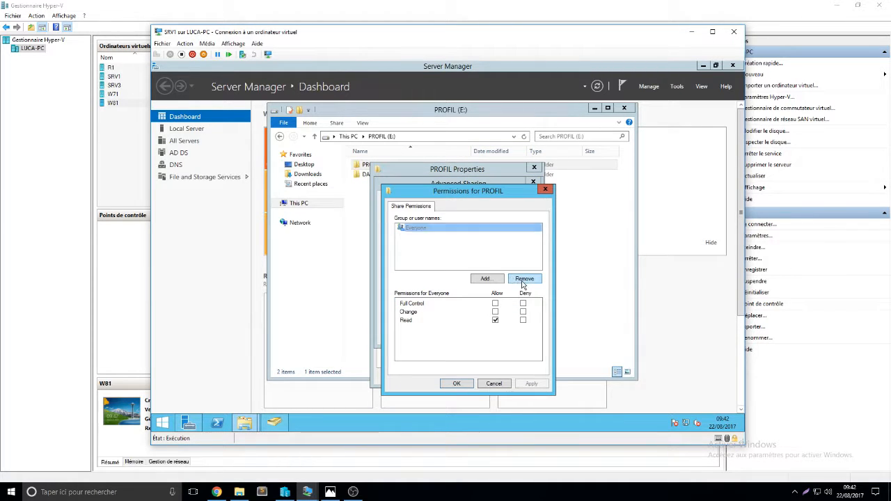
click(488, 278)
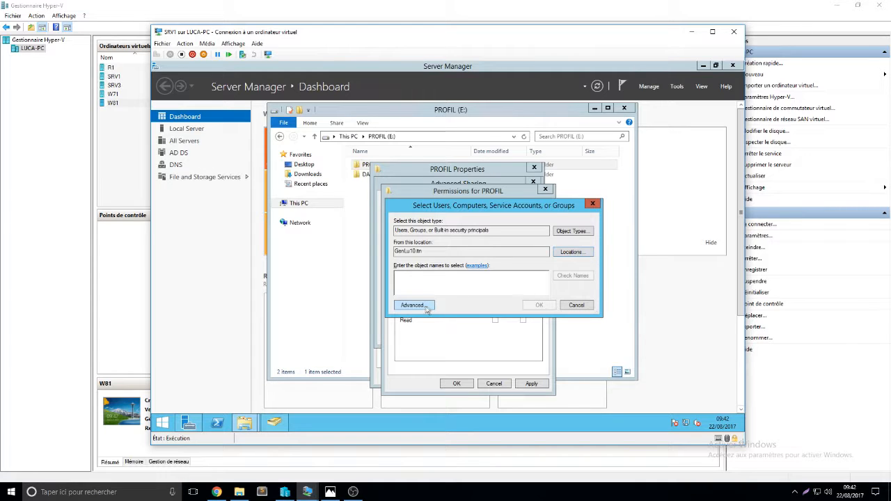
click(426, 308)
click(607, 236)
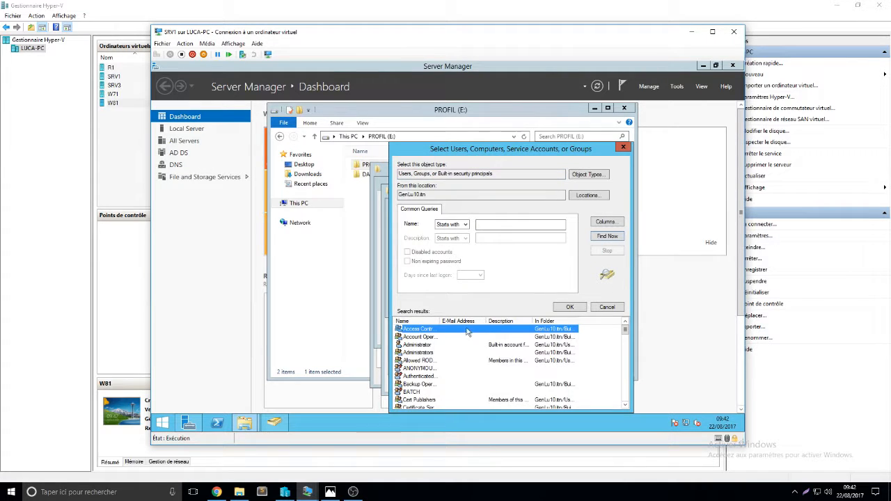
drag(453, 321, 500, 321)
scroll(439, 377, down, 6)
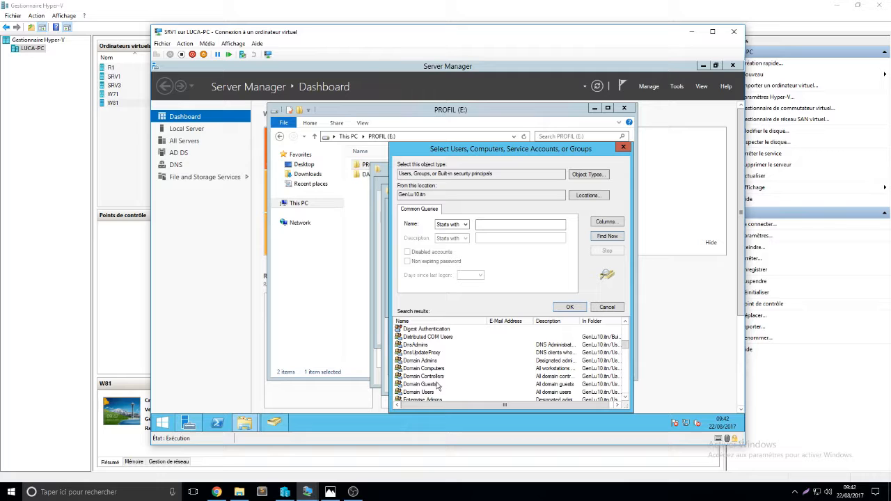
click(430, 394)
click(582, 309)
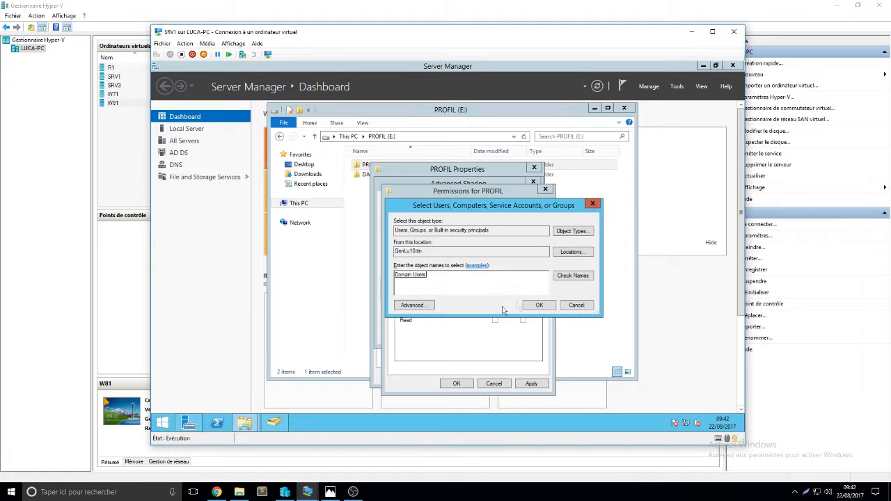
click(548, 308)
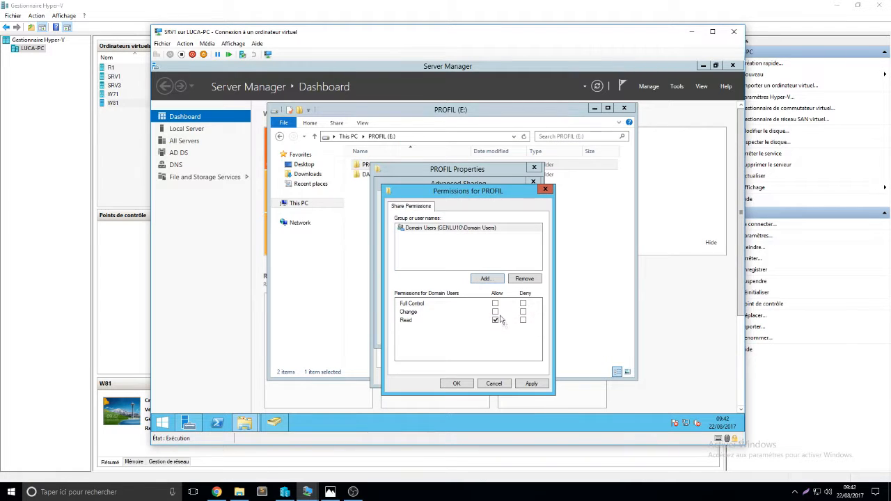
click(532, 383)
click(457, 384)
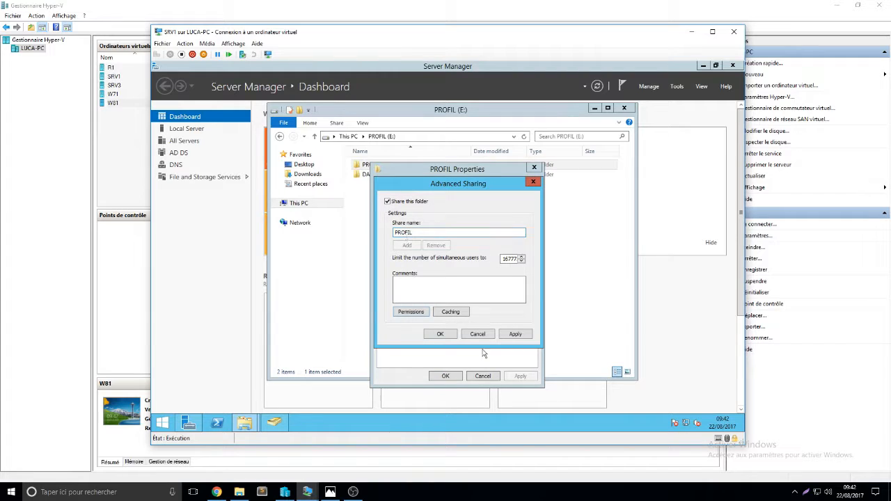
- Confirm the advanced sharing settings and close the PROFIL folder properties
click(449, 338)
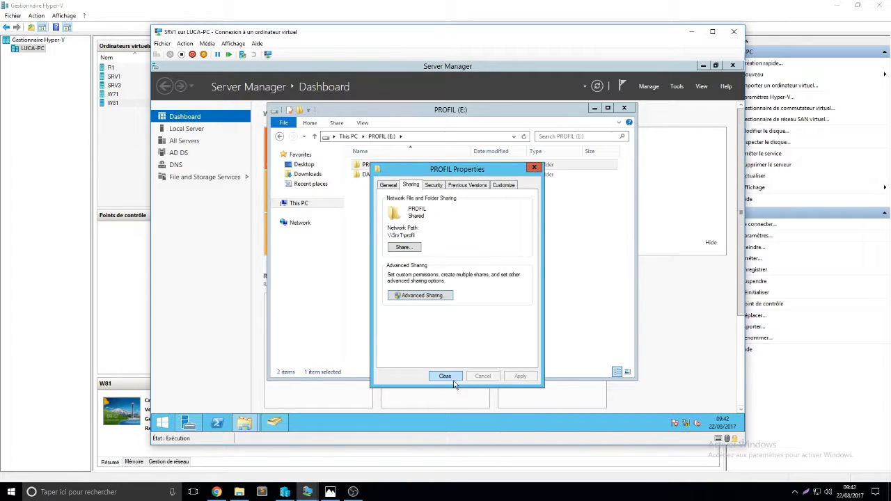
drag(418, 235, 388, 236)
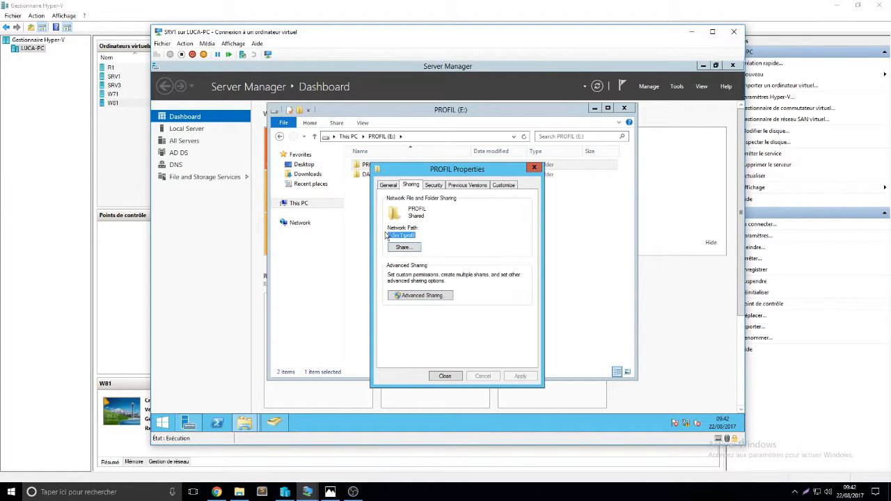
click(458, 377)
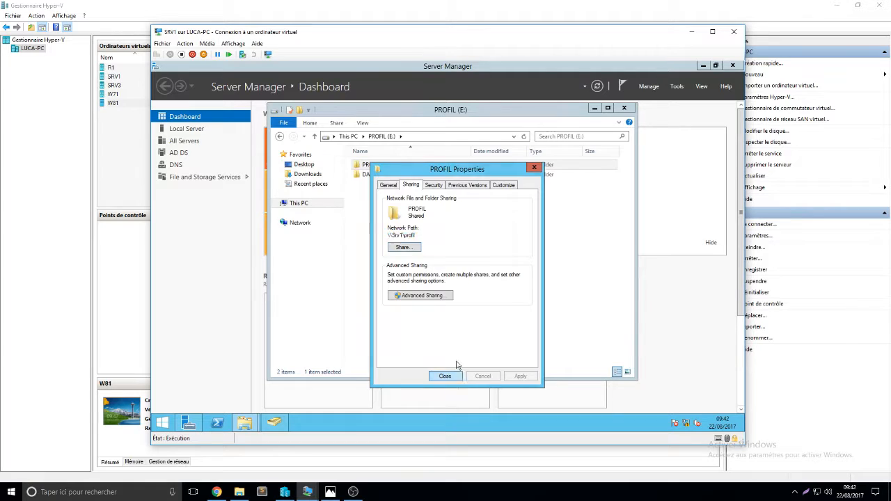
- Open the DATA folder's advanced sharing settings and share it under the name DATA
right_click(369, 176)
click(420, 314)
click(416, 201)
click(418, 311)
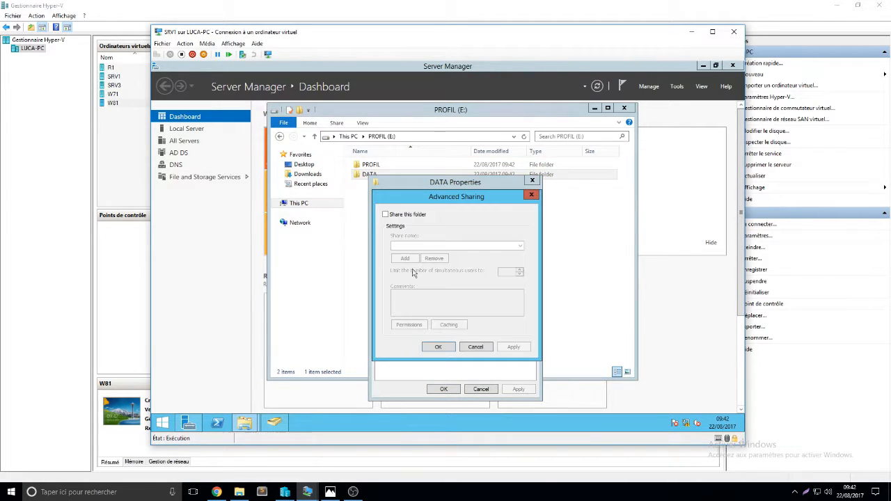
click(401, 216)
- Replace Everyone in the DATA share permissions with Domain Users, allowing Change and Read, and apply
click(414, 326)
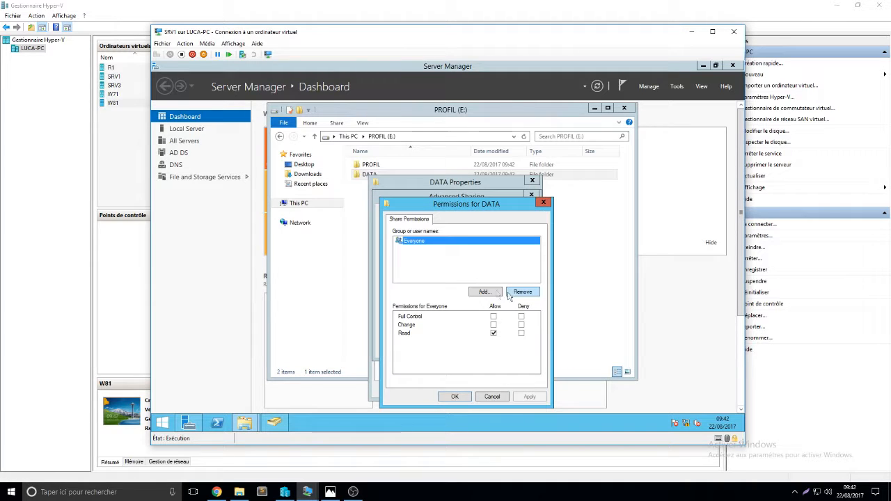
click(519, 293)
click(496, 293)
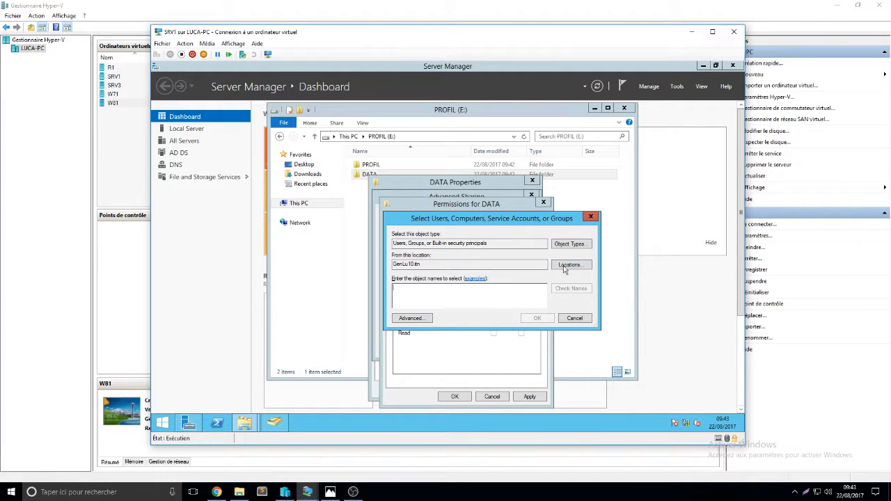
click(410, 318)
click(605, 236)
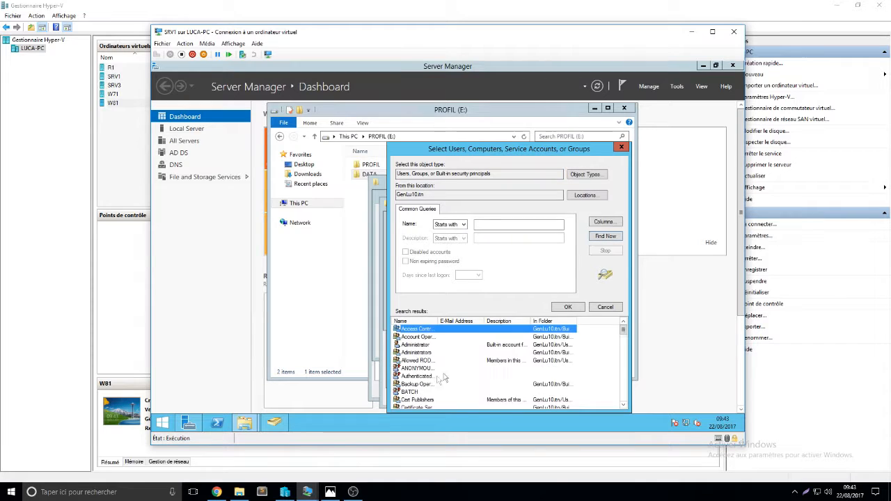
scroll(436, 382, down, 2)
click(427, 377)
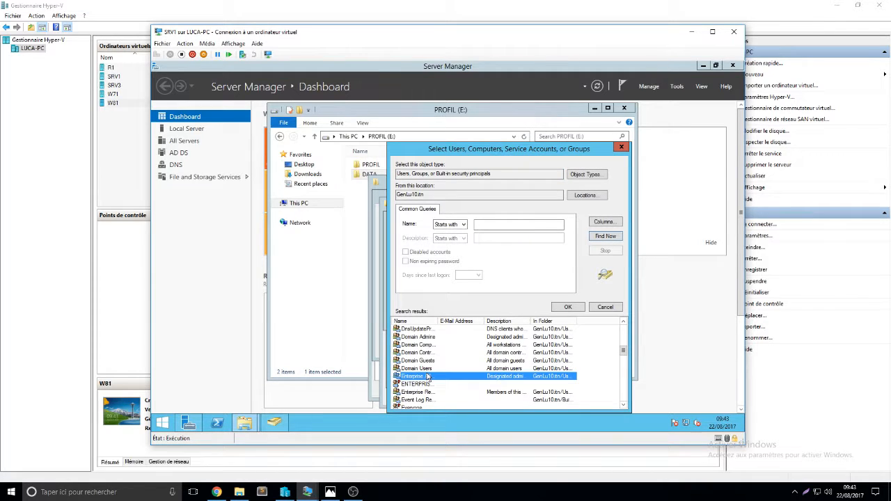
click(434, 369)
click(569, 307)
click(537, 317)
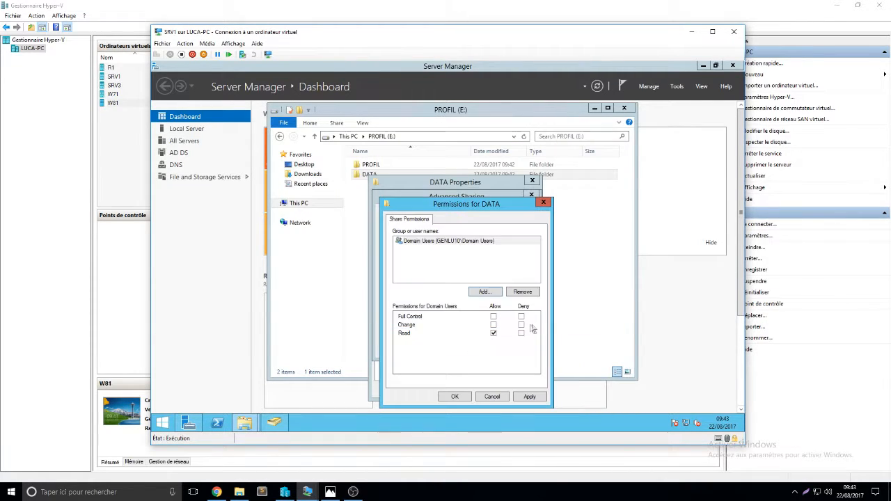
click(494, 325)
click(525, 397)
click(456, 398)
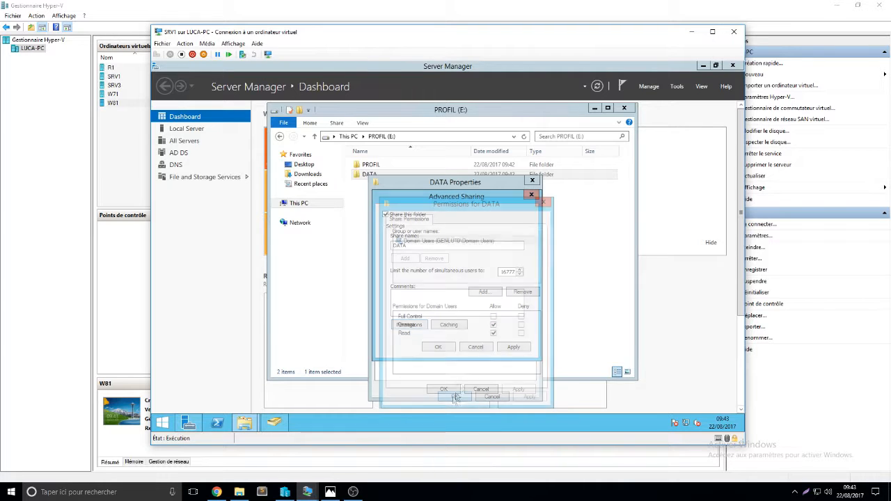
- Apply and confirm DATA's advanced sharing, close its properties, and minimize the drive window
click(512, 348)
click(440, 348)
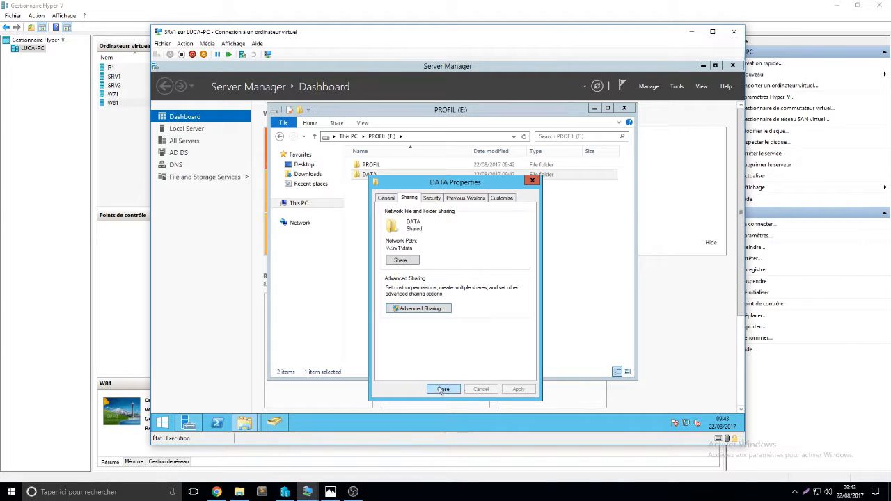
click(443, 389)
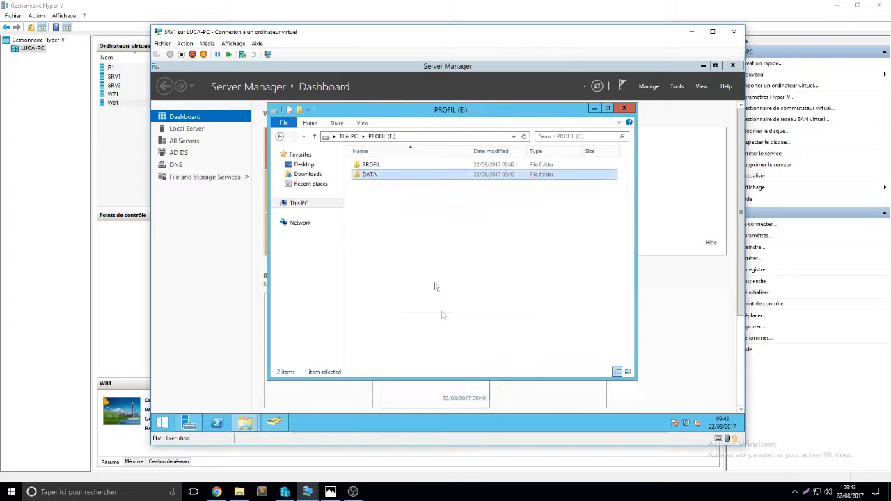
click(594, 109)
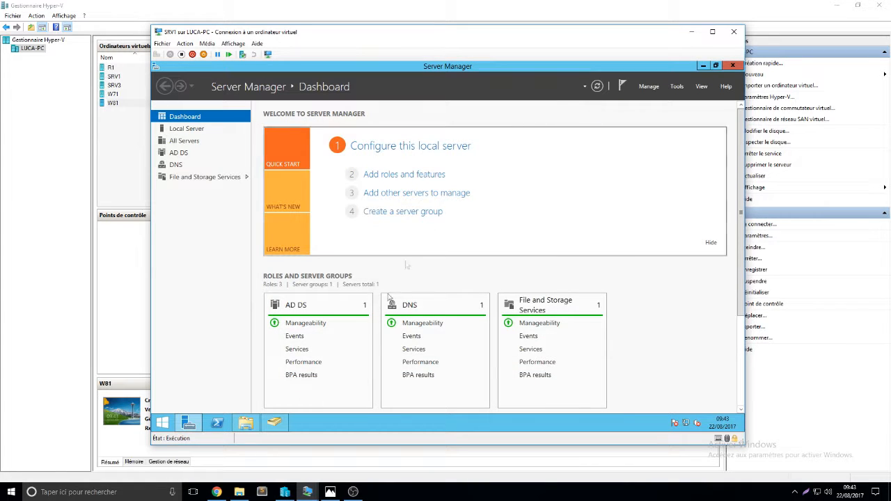
- Open user toto's properties and enter the profile path \\SRV1.GenLu10.itn\profil\%USERNAME%
click(274, 423)
right_click(350, 315)
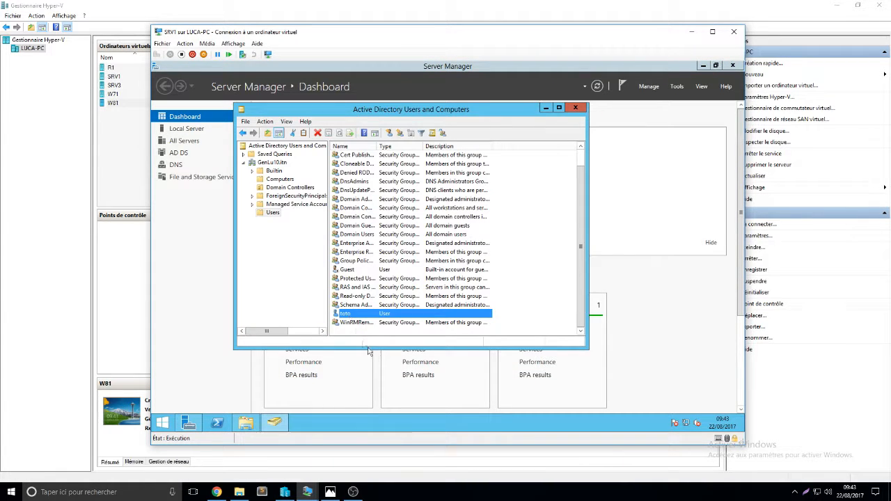
click(377, 296)
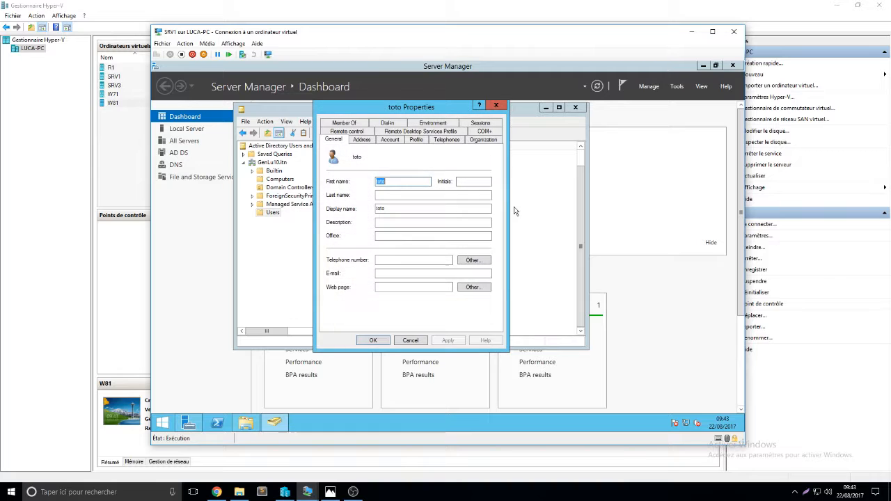
click(413, 140)
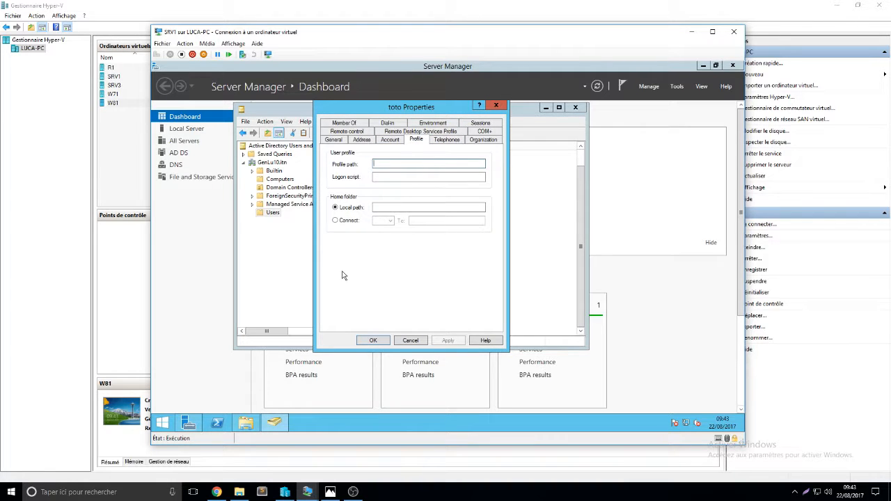
text(\\SRV1.GenLu)
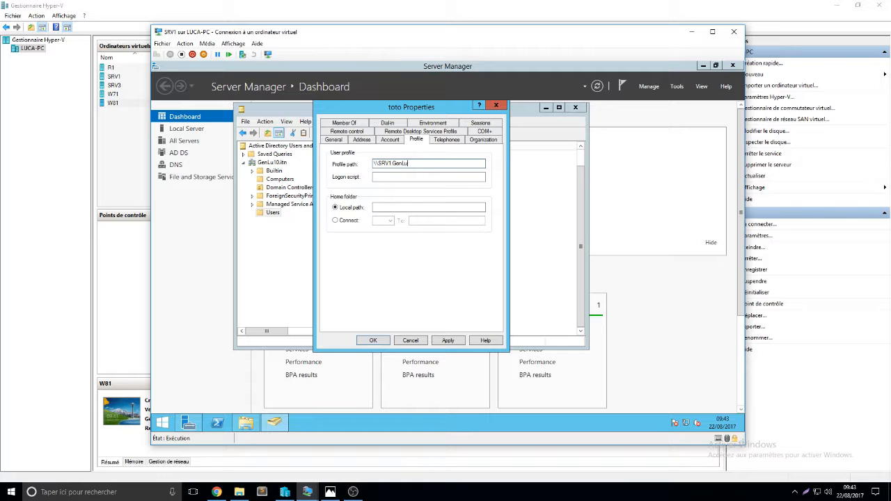
text(.itn\profil\%USERNAME)
text(%USERNAME%)
- Set the home folder to connect as drive M: and end the profile path with a backslash
drag(476, 163, 435, 163)
click(349, 220)
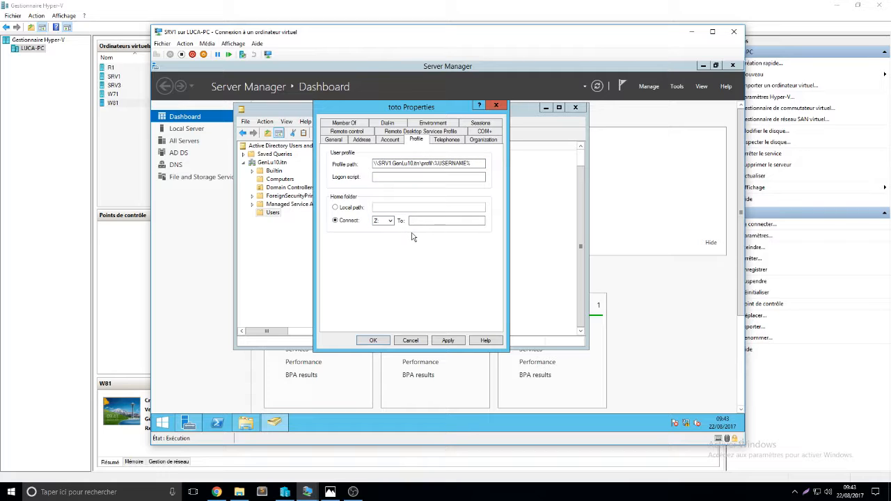
click(478, 165)
text(\)
click(395, 221)
click(377, 248)
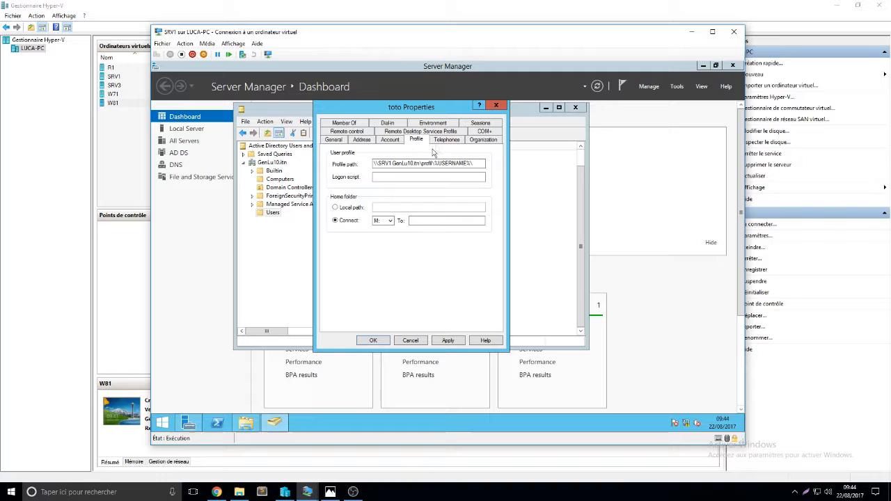
- Copy the profile path into the home folder's To field and replace profil with data
drag(481, 163, 322, 165)
key(ctrl+c)
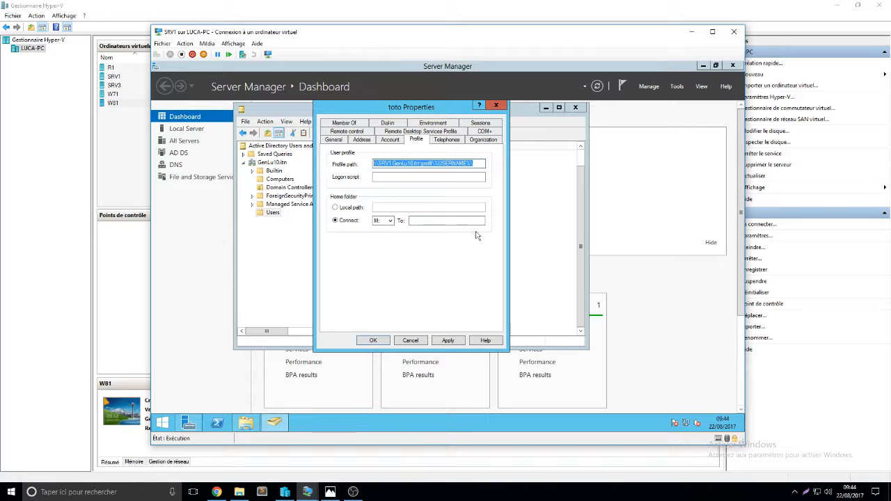
click(460, 221)
key(ctrl+v)
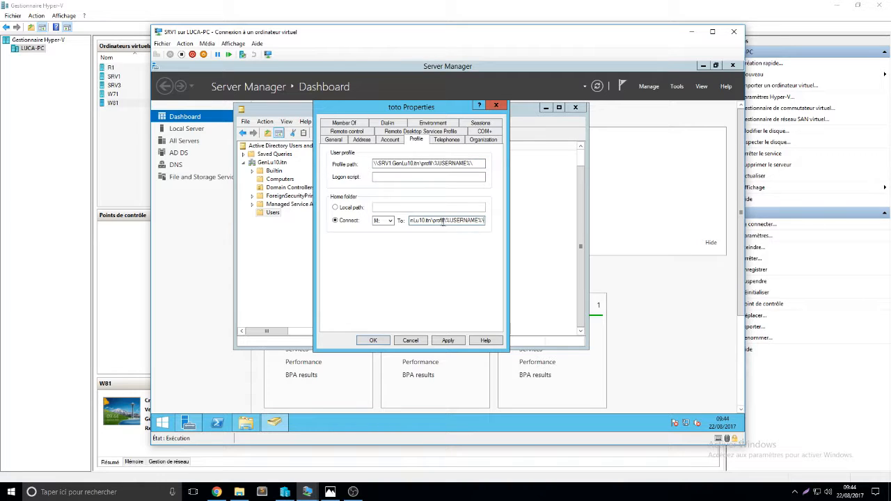
text(data)
double_click(426, 163)
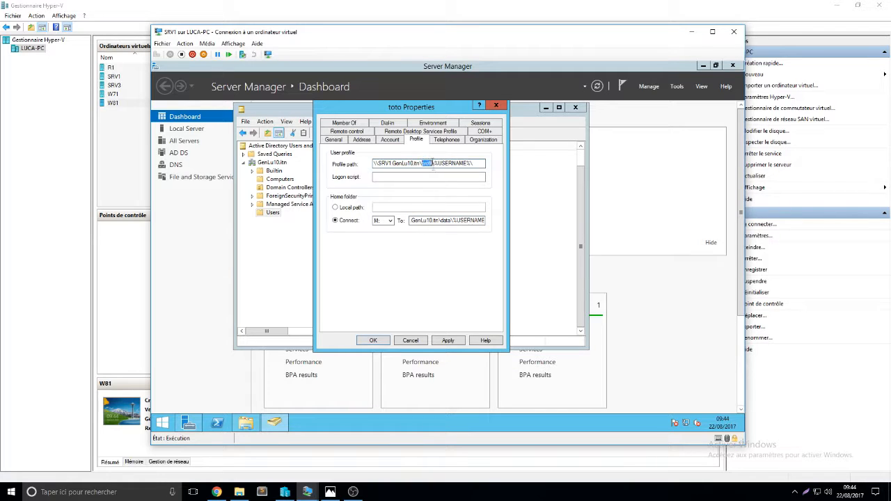
double_click(444, 220)
click(449, 221)
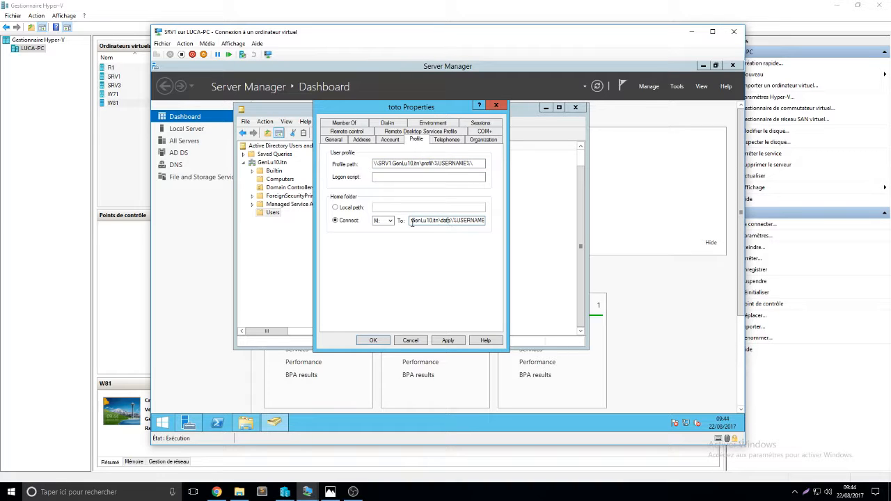
drag(438, 219, 519, 244)
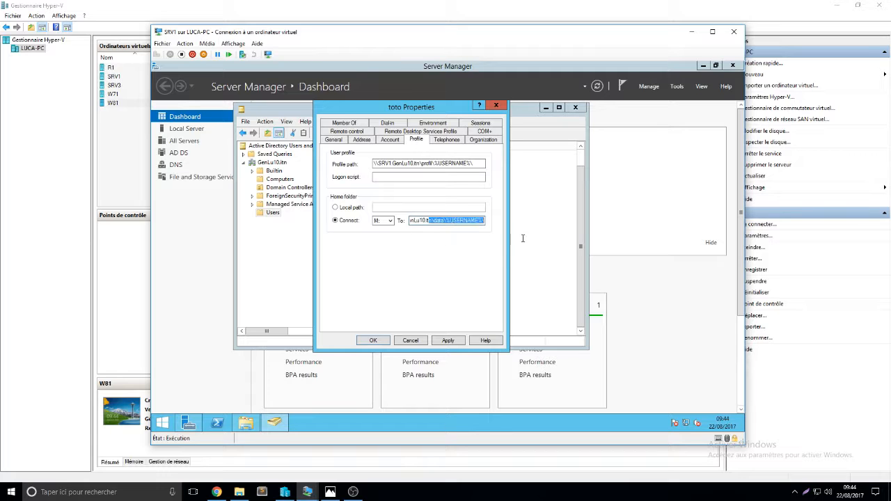
- Apply, dismiss the path error, remove the trailing backslashes from the home folder and profile paths, and apply again
click(448, 340)
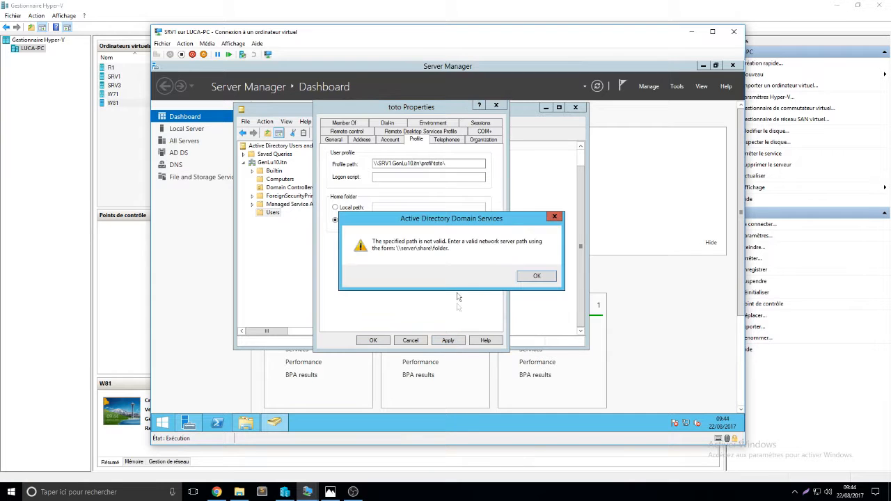
click(521, 277)
drag(444, 222, 513, 223)
click(484, 220)
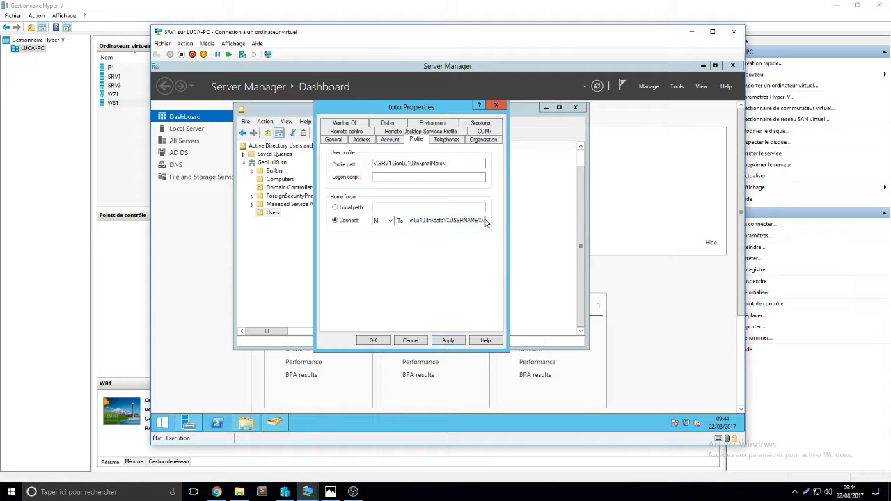
key(BackSpace)
click(451, 162)
key(BackSpace)
click(448, 341)
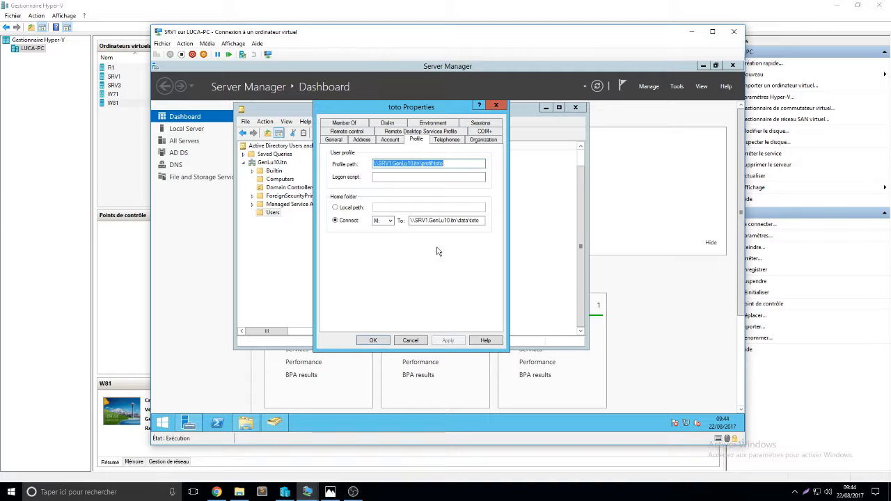
- Confirm toto's profile settings and close the properties dialog
click(447, 163)
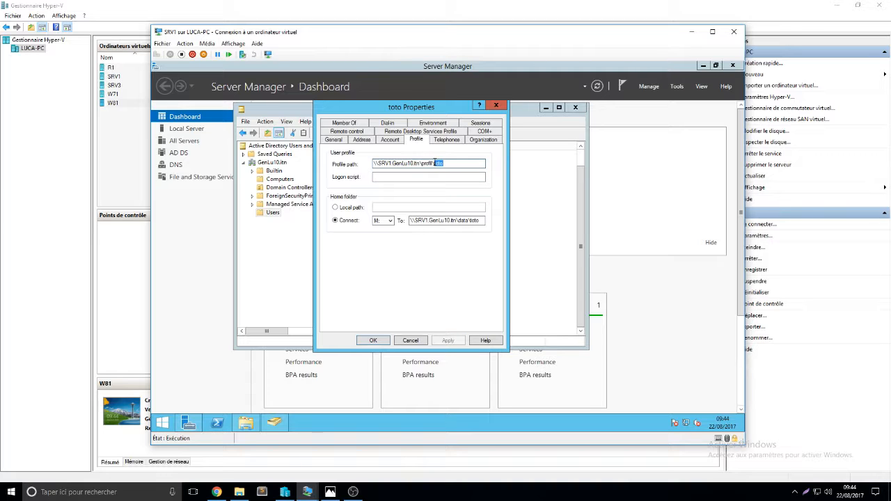
double_click(477, 221)
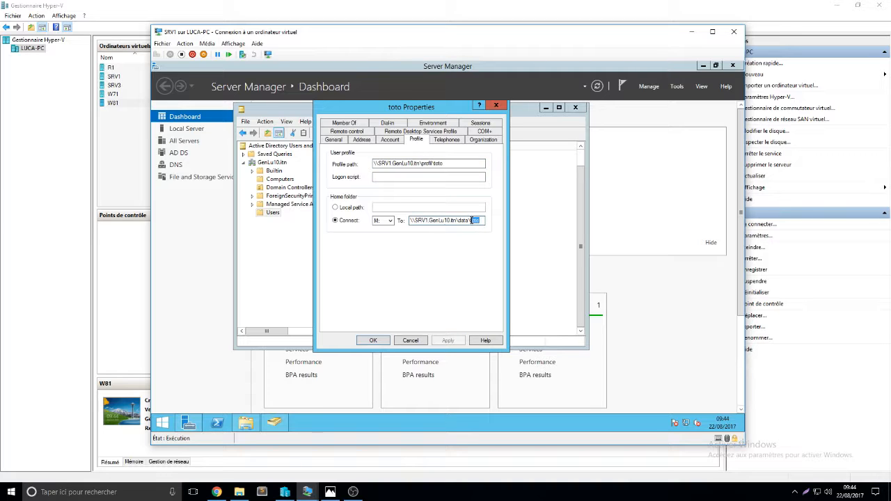
key(Return)
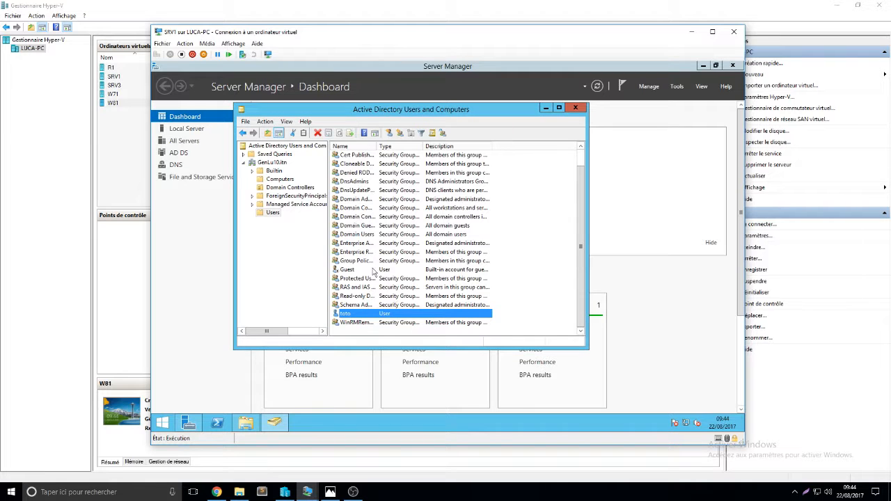
- Copy user toto into a new user tutu with logon name tutu and a password
right_click(356, 317)
click(409, 176)
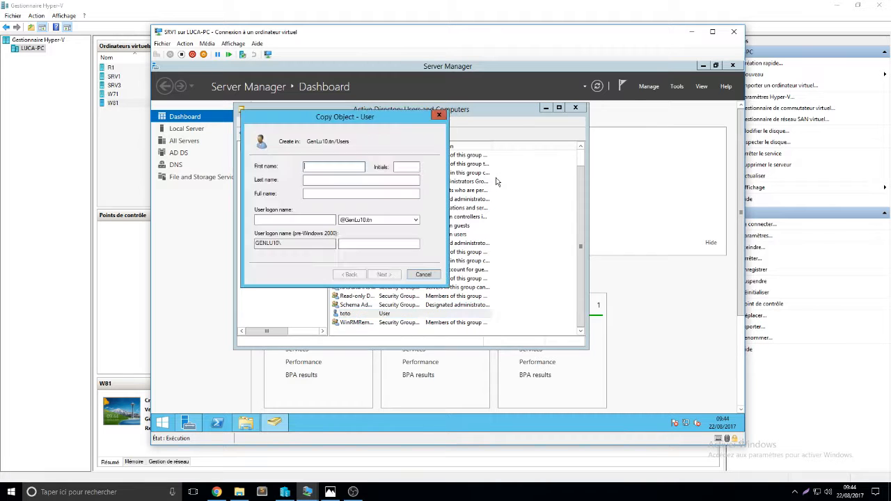
text(tutu)
click(293, 220)
text(tutu)
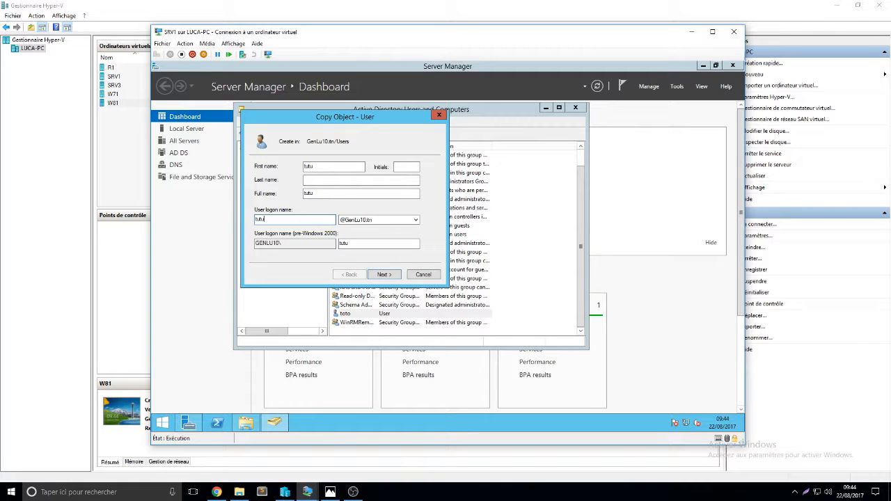
click(383, 276)
text(••••••••••)
key(Tab)
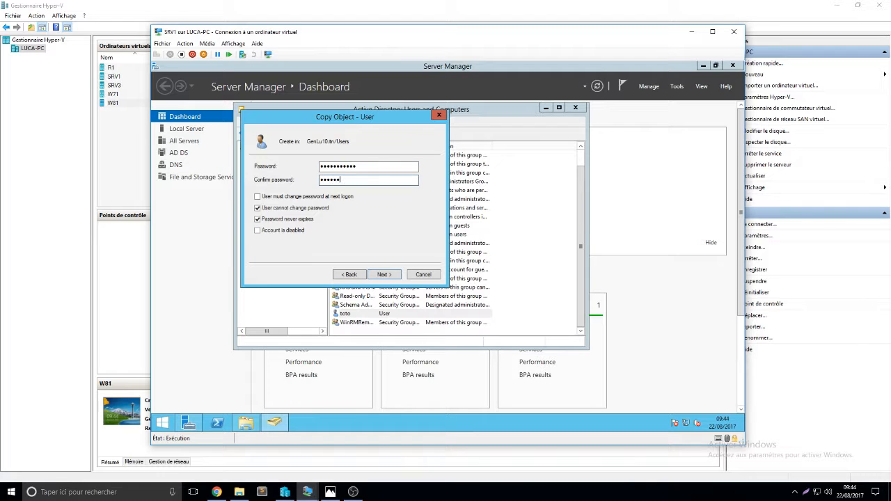
click(384, 275)
click(384, 274)
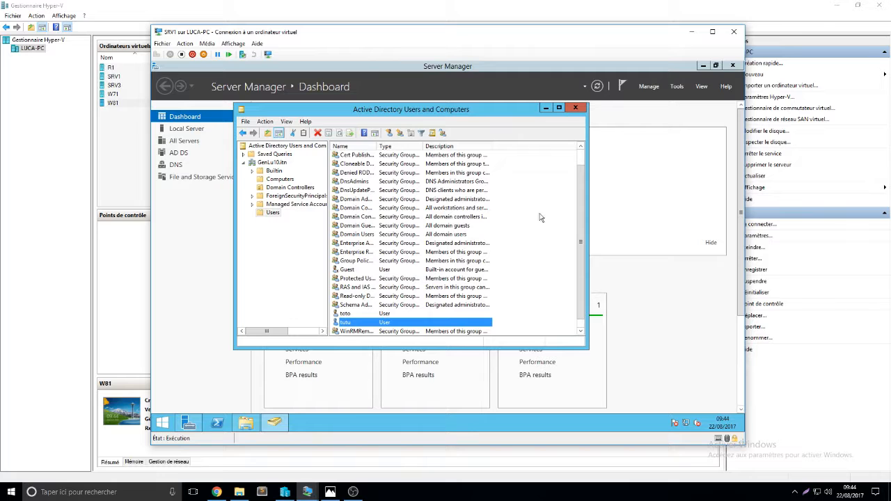
- Minimize the SRV1 windows and switch to the W81 virtual machine
click(547, 108)
click(692, 31)
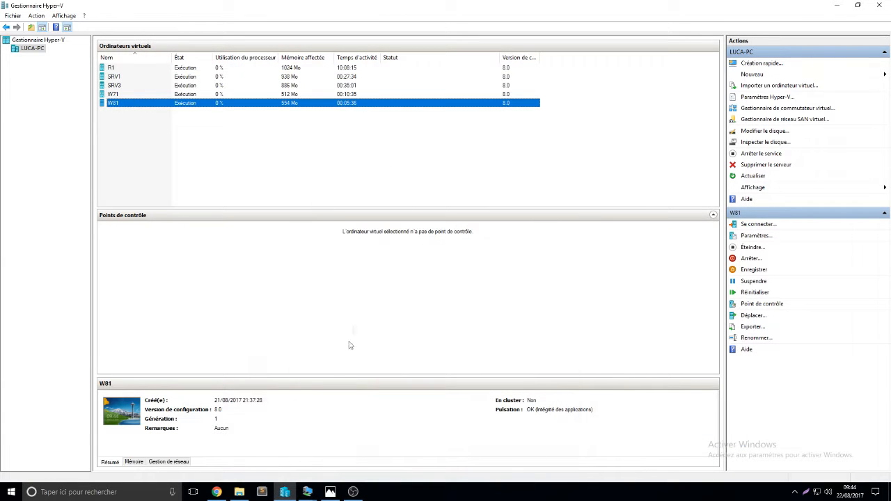
click(308, 491)
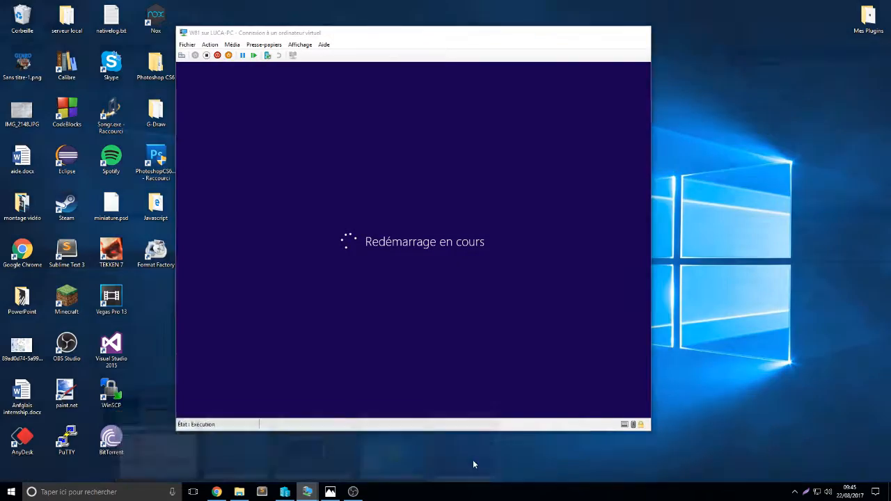
click(473, 459)
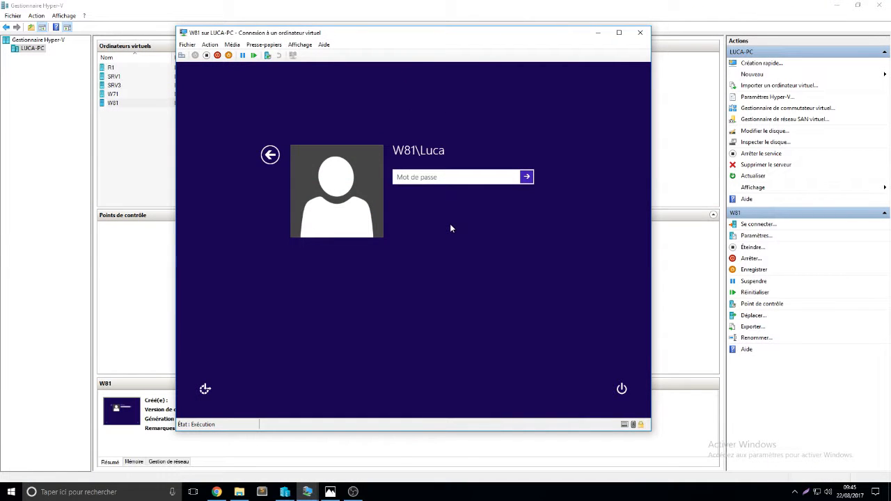
click(271, 155)
click(463, 254)
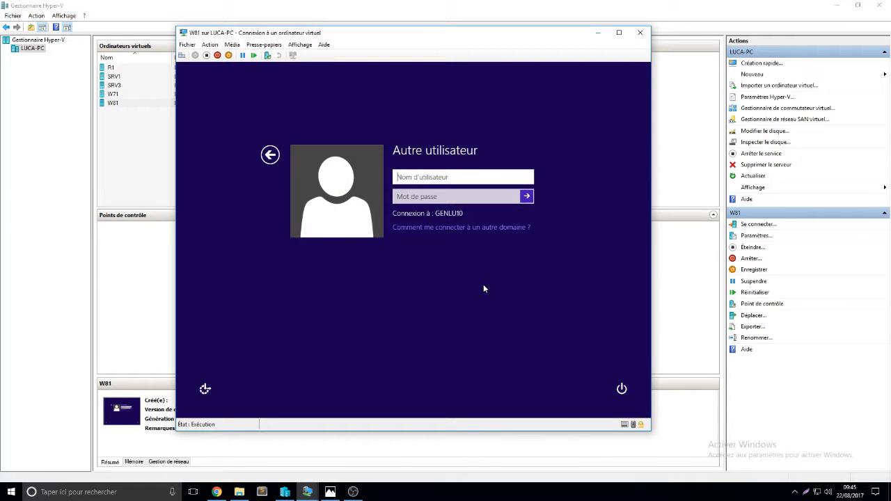
text(toto@GenLu10.itn)
key(Tab)
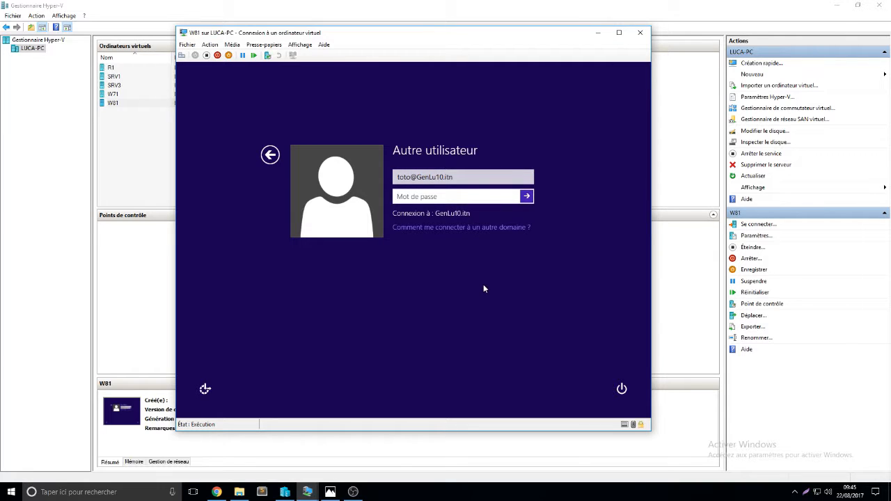
text(•••••••••••)
key(Return)
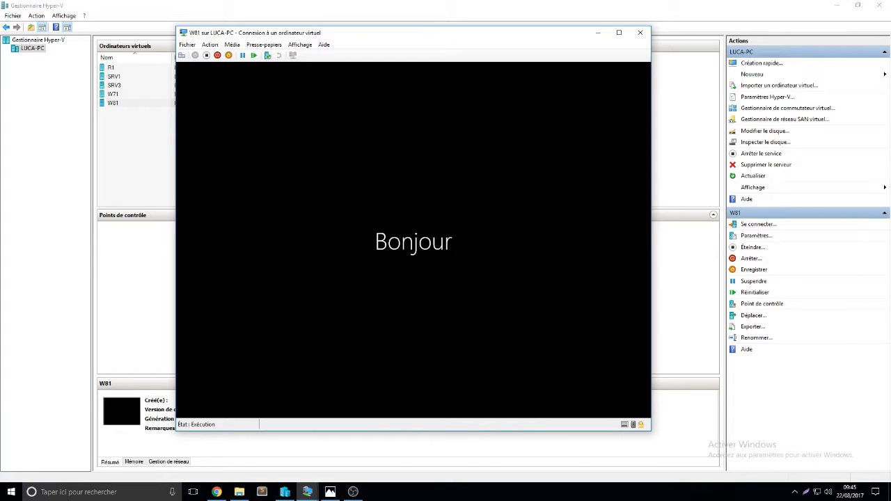
- Switch to the W71 virtual machine and log off its current session
click(597, 32)
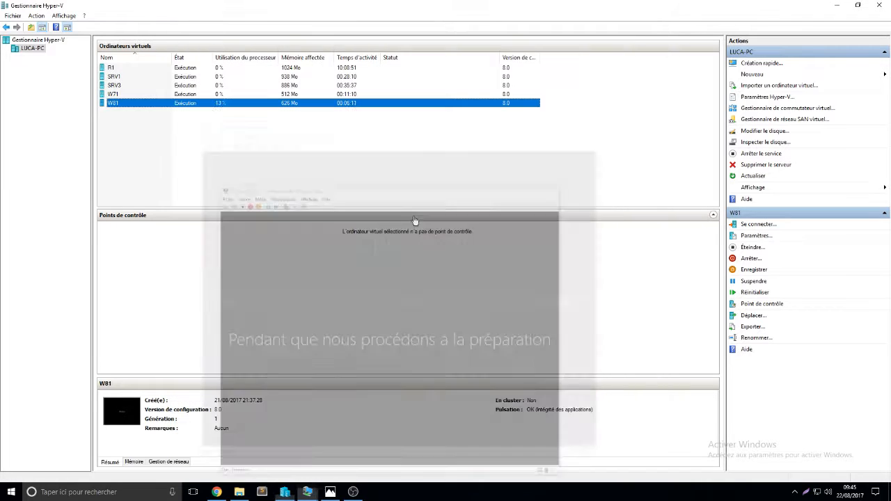
click(307, 492)
click(380, 464)
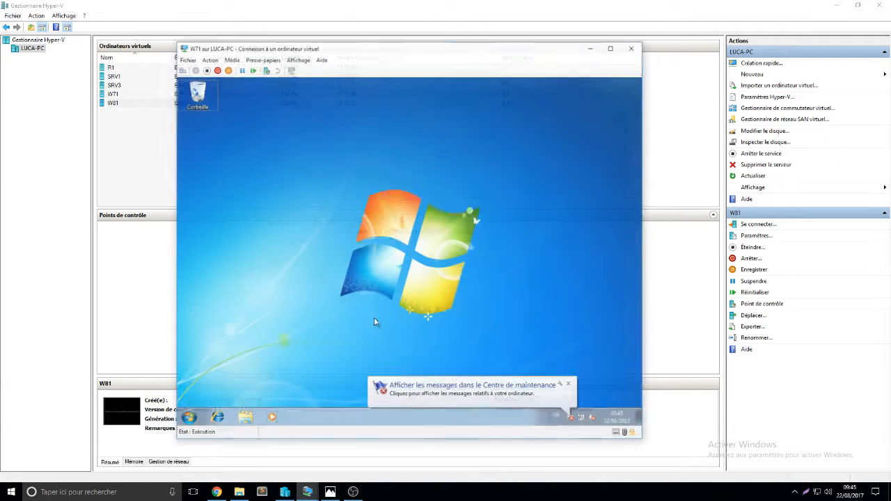
click(186, 414)
click(352, 390)
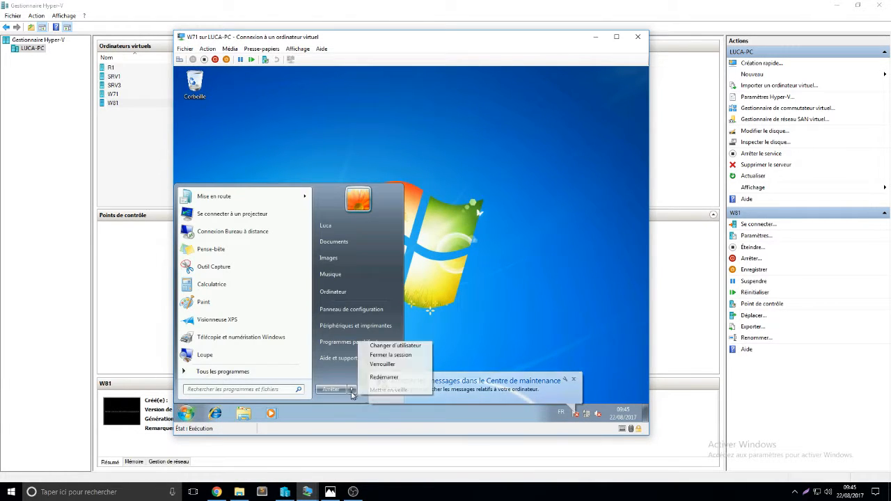
click(408, 355)
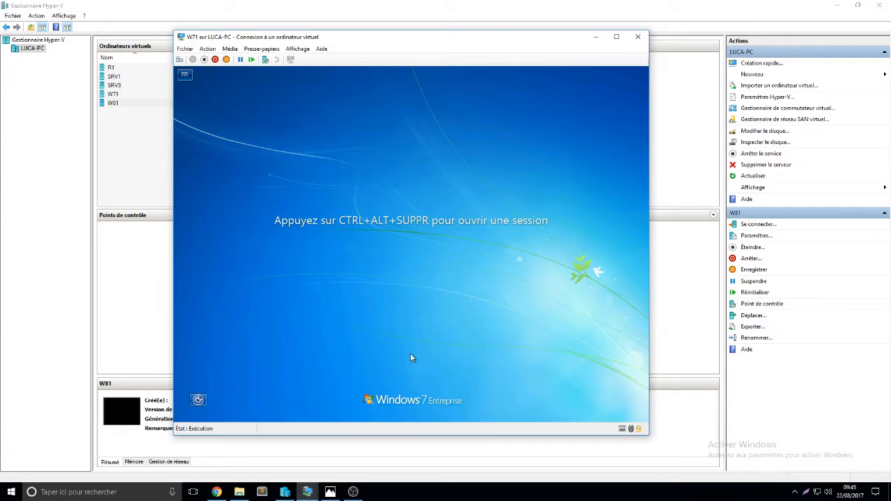
key(ctrl+alt+End)
click(427, 337)
text(tutu)
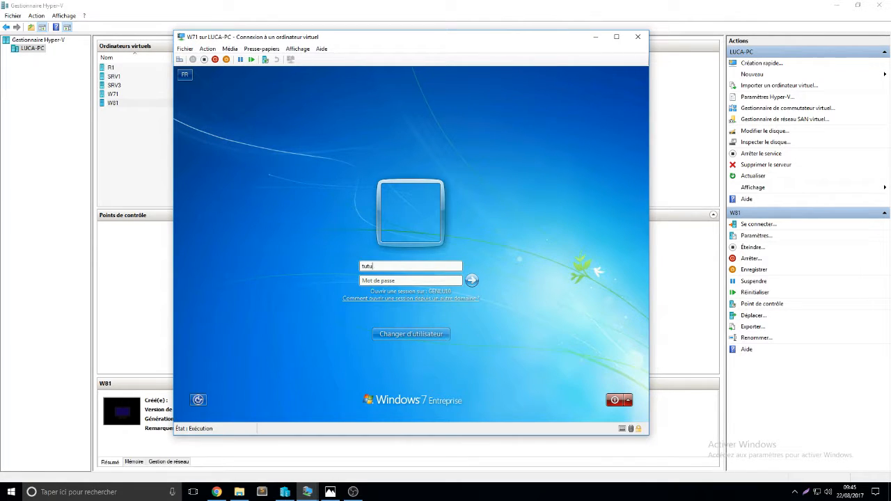
text(@GenLu10.itn)
click(796, 492)
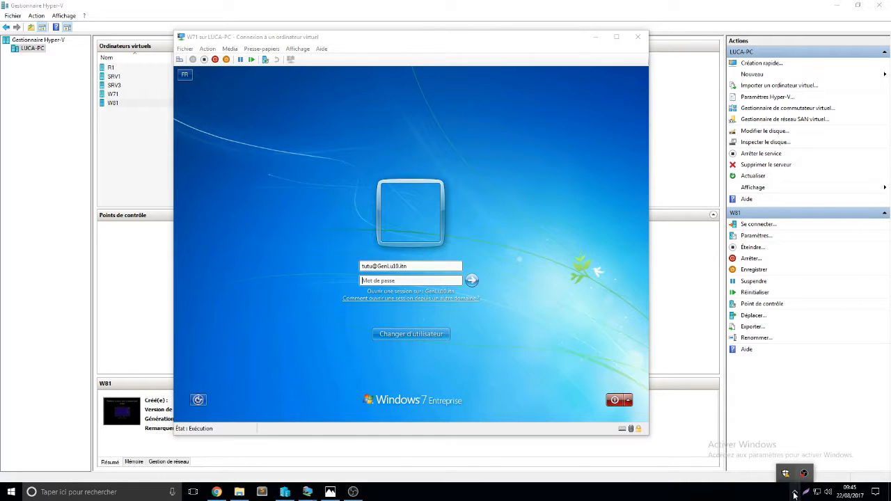
click(796, 493)
click(384, 281)
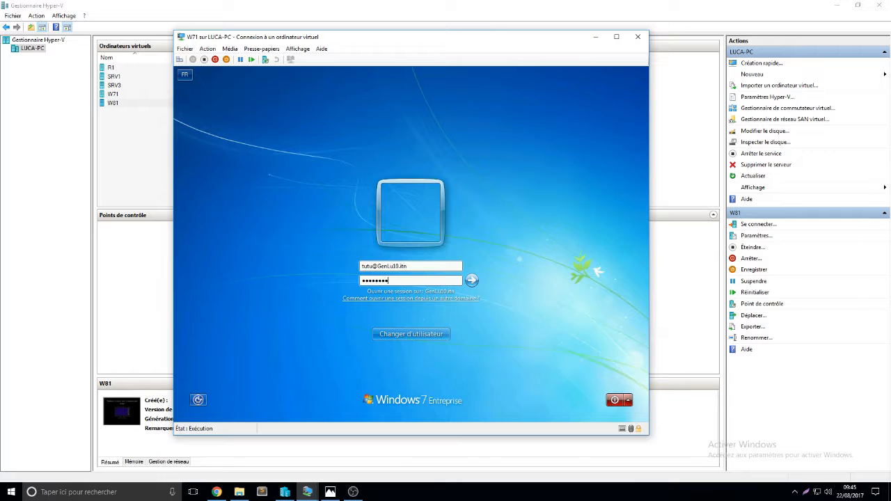
key(Return)
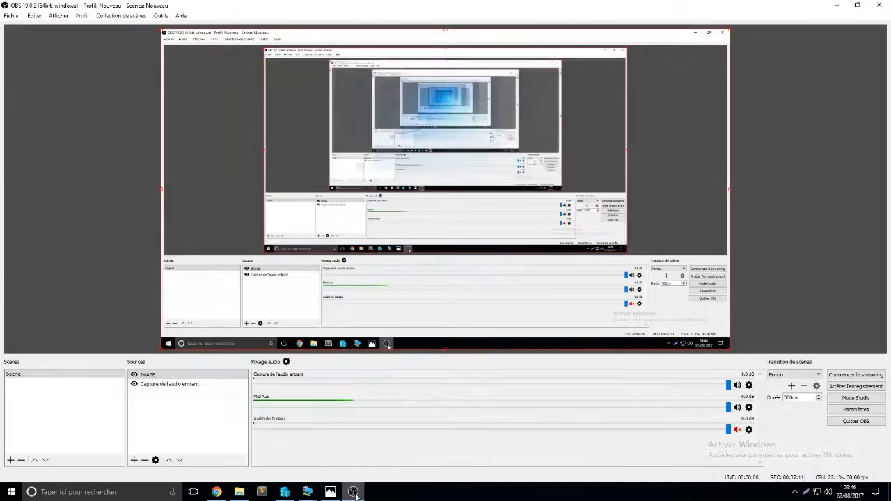
click(353, 492)
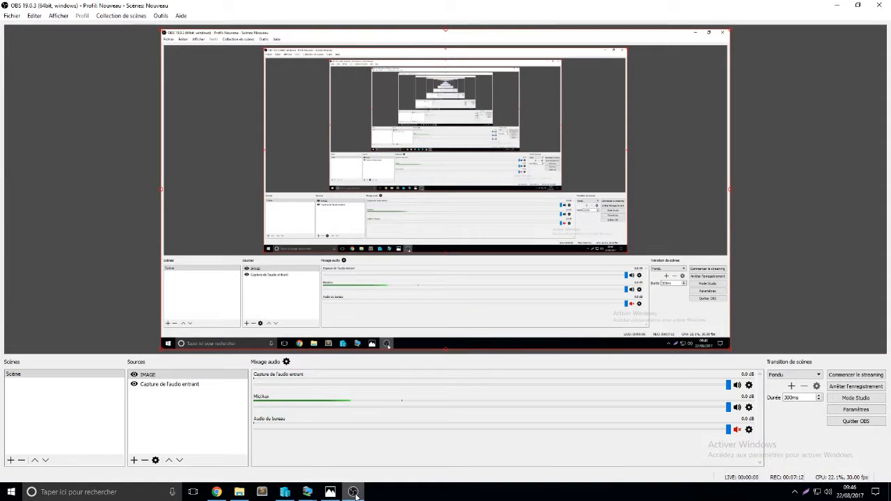
- Switch to the W81 virtual machine window
click(355, 492)
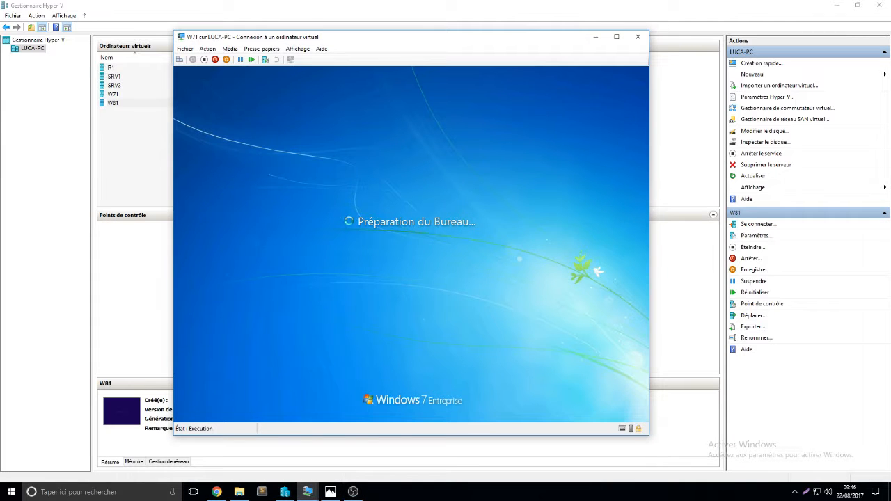
click(596, 38)
click(308, 491)
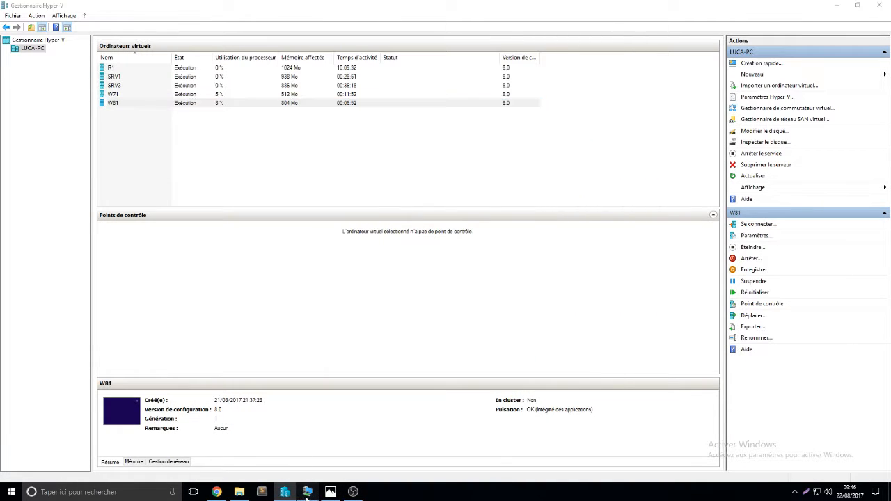
click(464, 449)
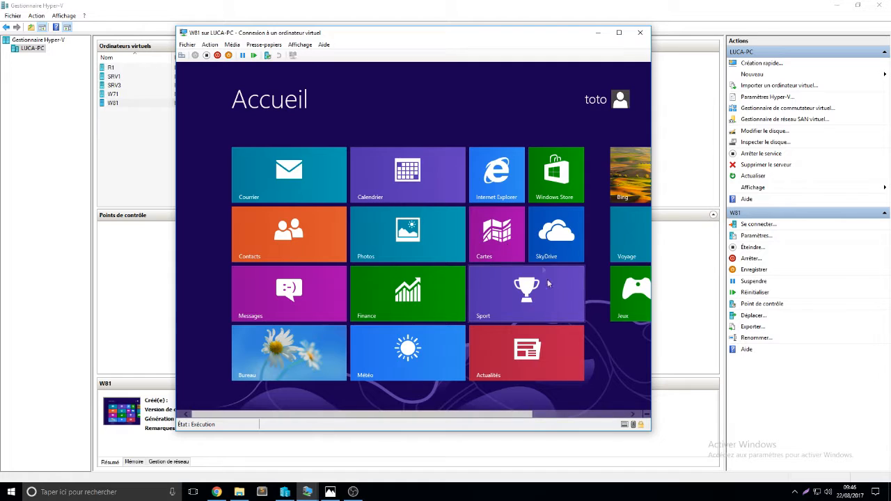
- Go to toto's desktop on W81 and open File Explorer's Computer view
click(283, 373)
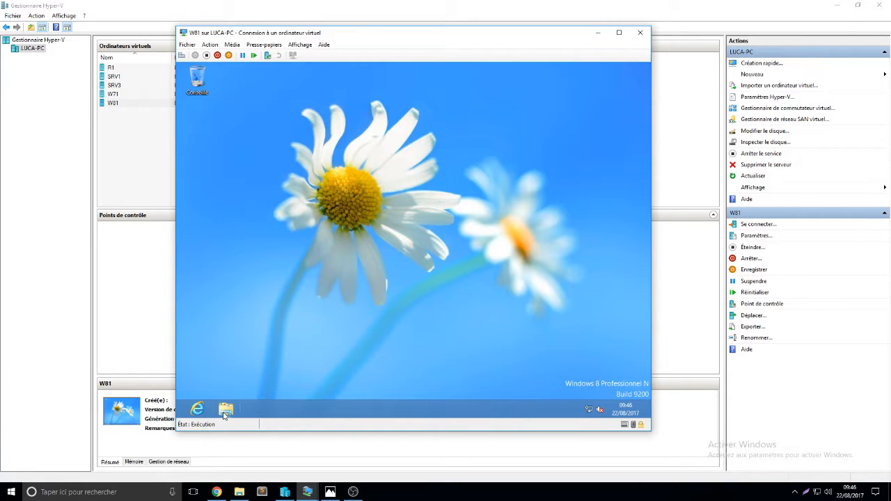
drag(256, 199, 452, 300)
click(227, 409)
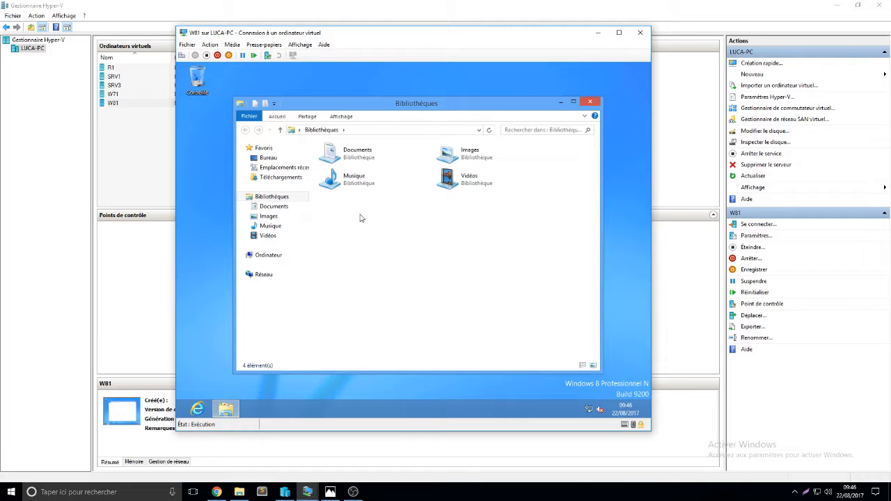
click(269, 256)
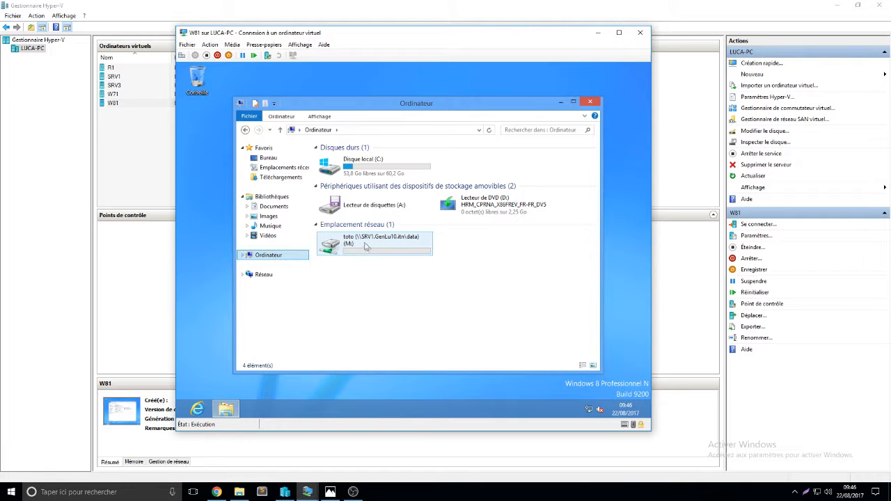
- Examine the mapped network drive M: pointing to toto's folder on SRV1's data share
mouse_move(370, 254)
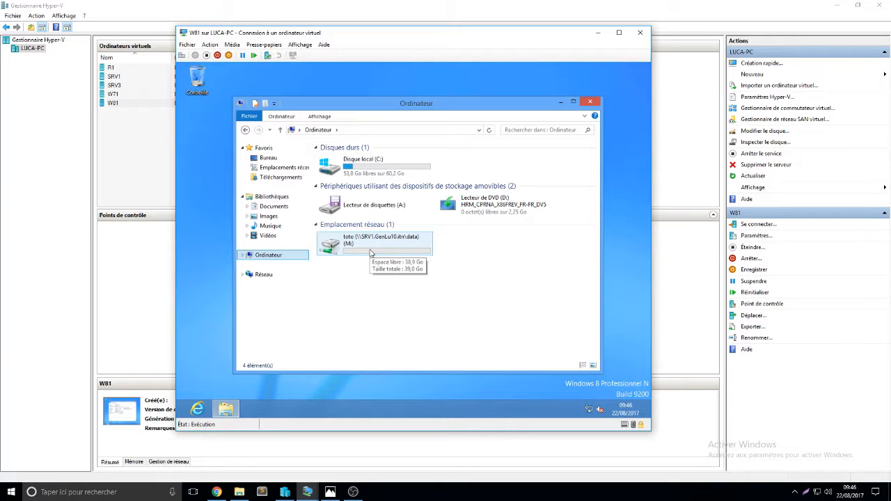
double_click(370, 253)
drag(405, 175, 469, 254)
click(319, 132)
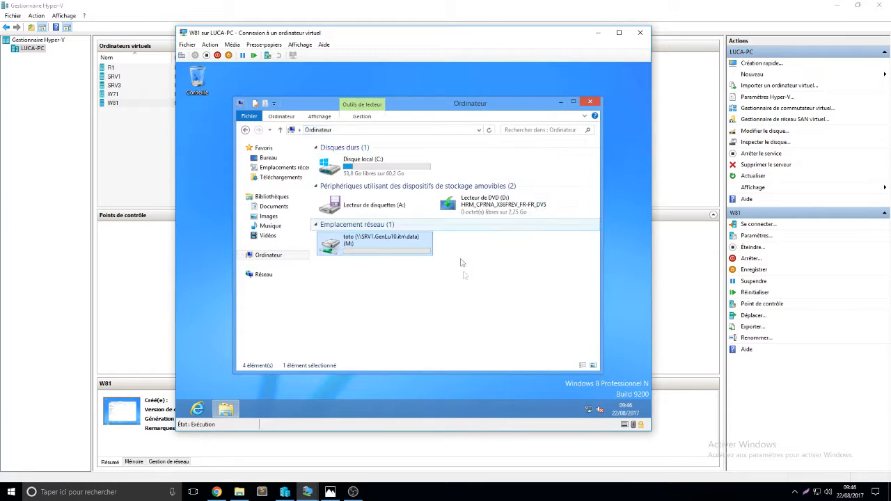
click(392, 241)
click(458, 287)
click(355, 251)
click(395, 261)
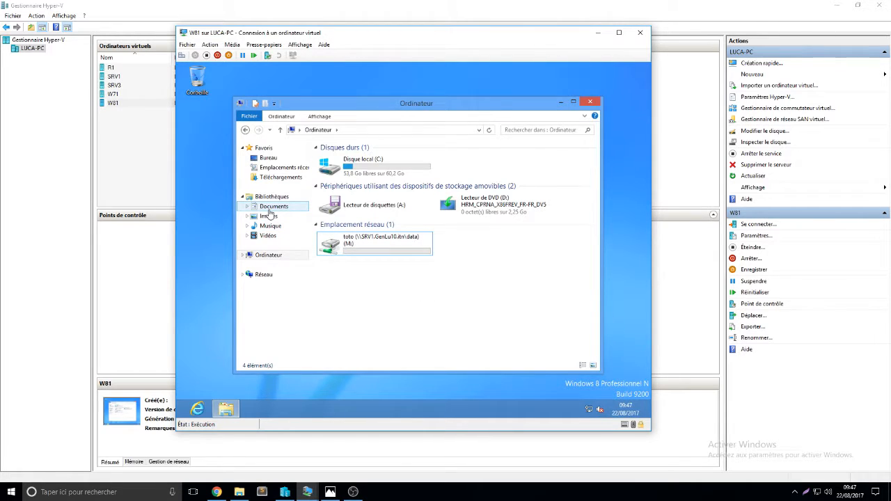
- Create a new folder named Windows 8 in the Documents library
click(270, 207)
right_click(420, 223)
mouse_move(459, 321)
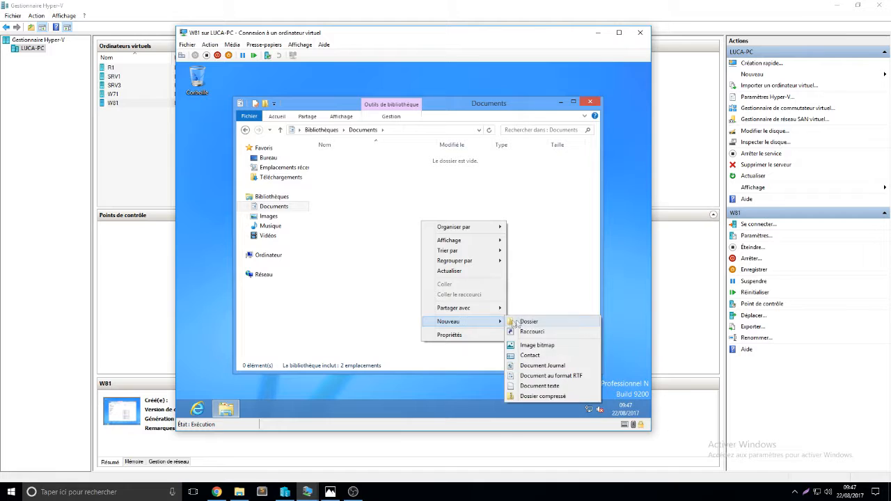
click(516, 323)
key(BackSpace)
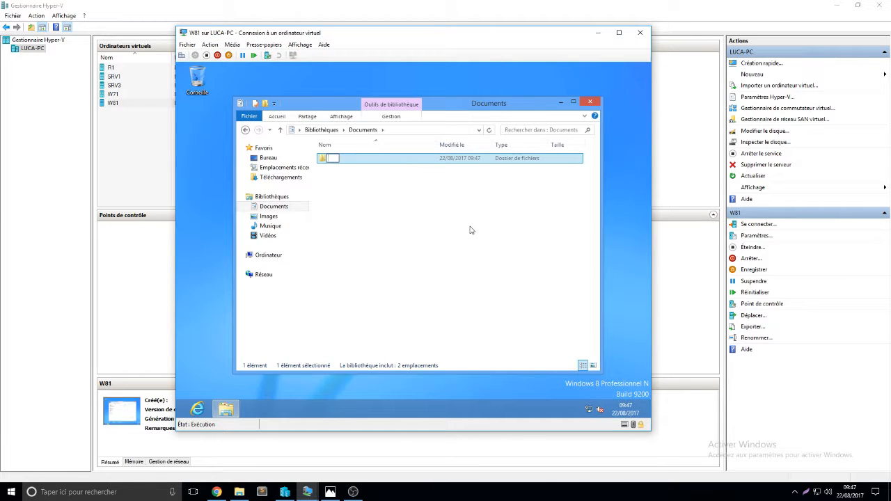
text(Windows 8)
key(Return)
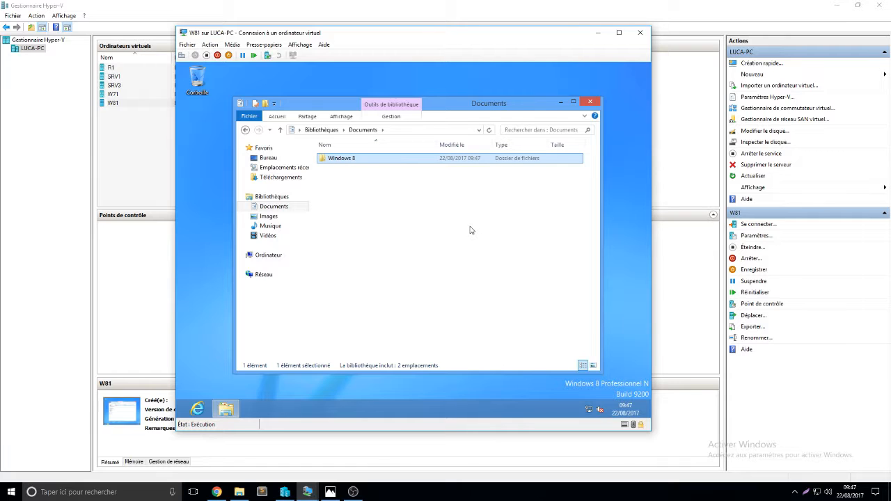
- Create a new bitmap image named fond in the Images library
click(286, 218)
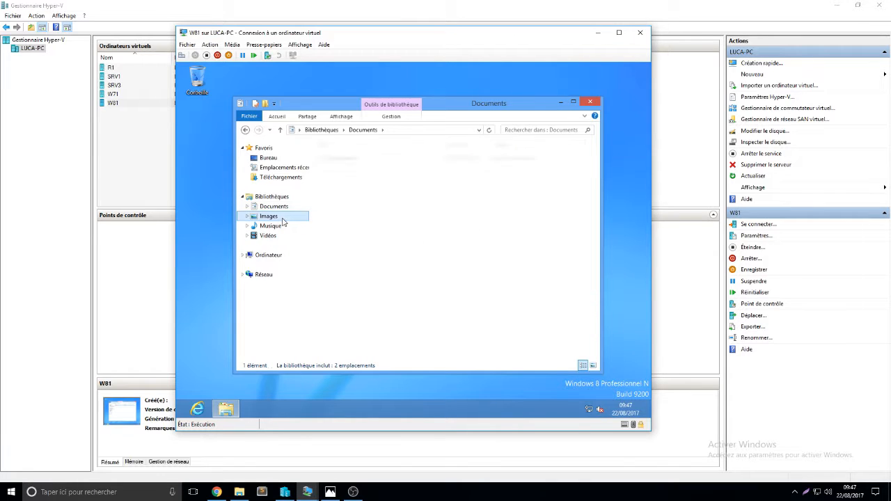
right_click(370, 210)
mouse_move(404, 317)
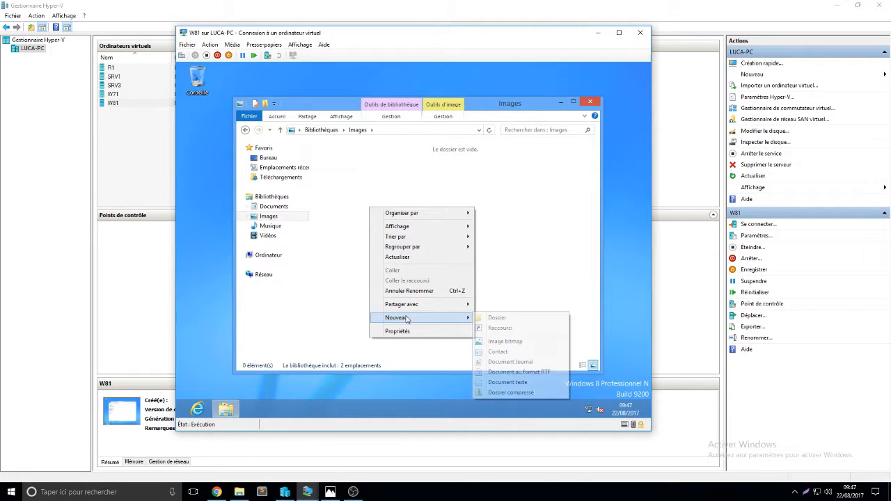
click(518, 343)
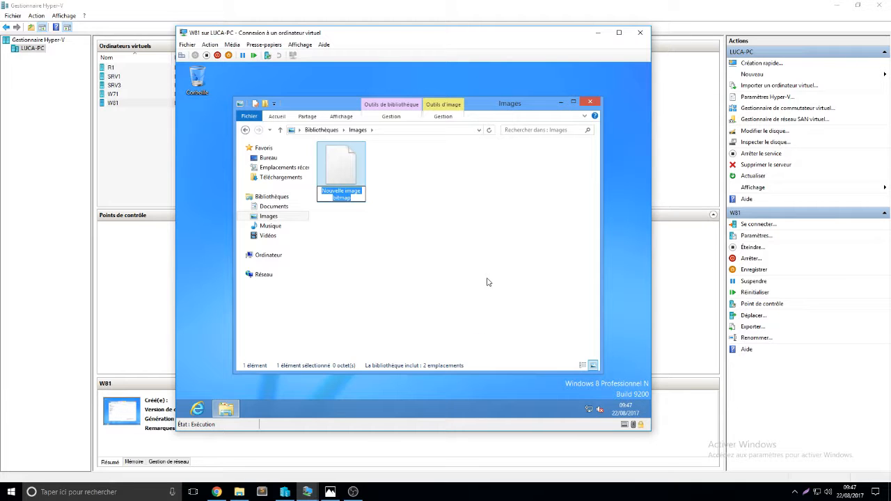
text(fond)
key(Return)
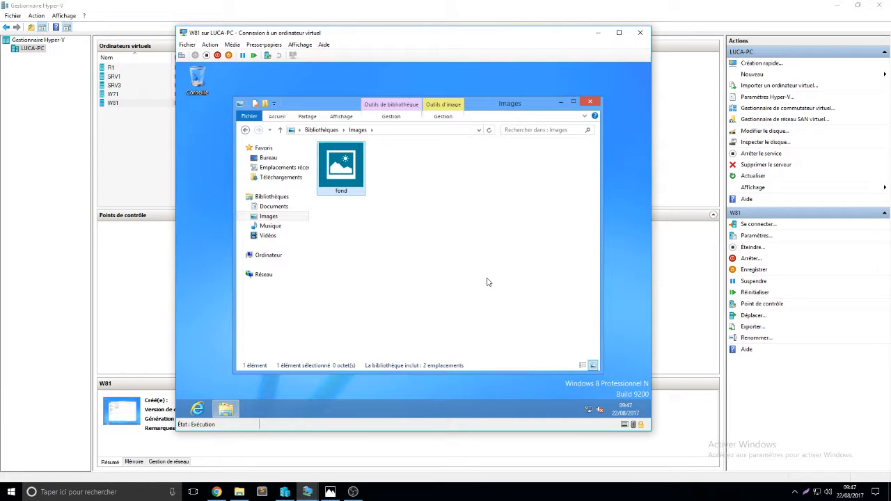
- Edit fond in Paint by drawing a large red arrow shape on the canvas, then close Paint
right_click(364, 169)
click(409, 200)
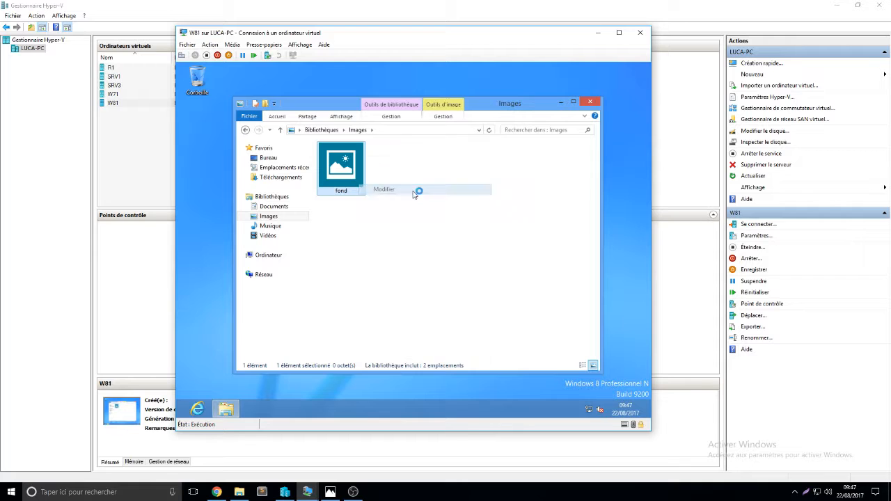
click(350, 138)
click(383, 170)
click(481, 129)
drag(293, 205, 472, 322)
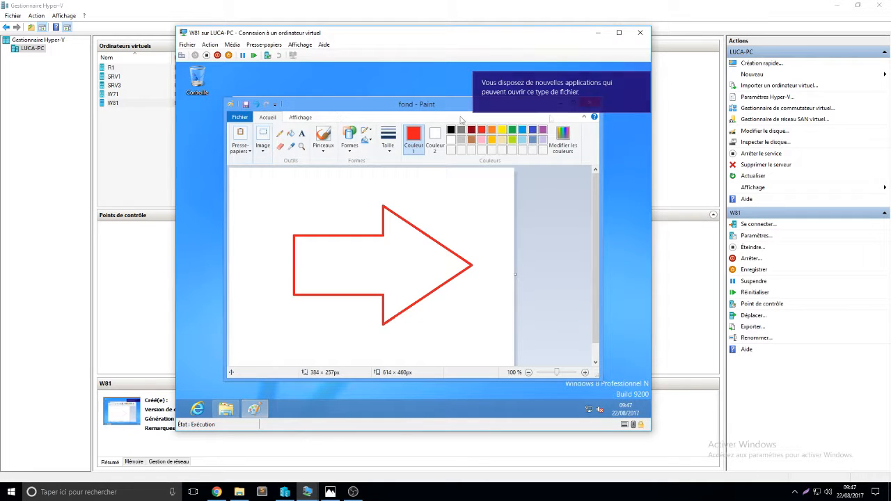
click(644, 79)
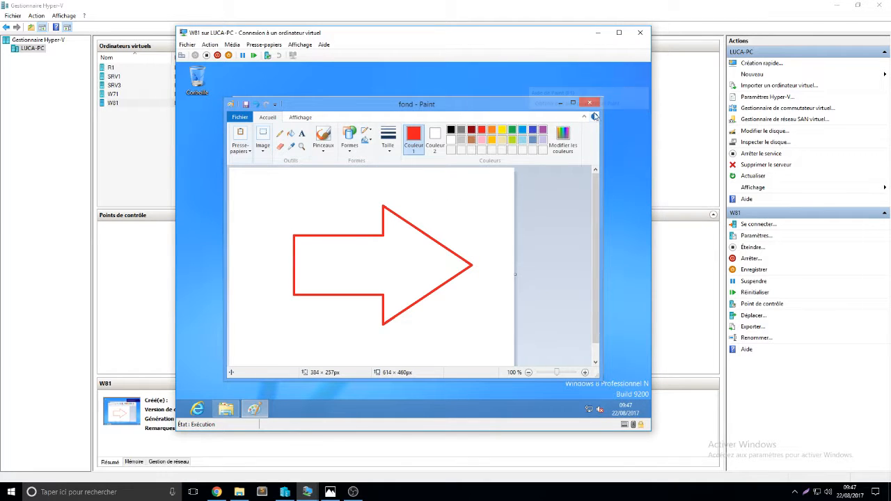
click(591, 103)
- Set the fond image as the desktop background and close the Explorer window
right_click(342, 167)
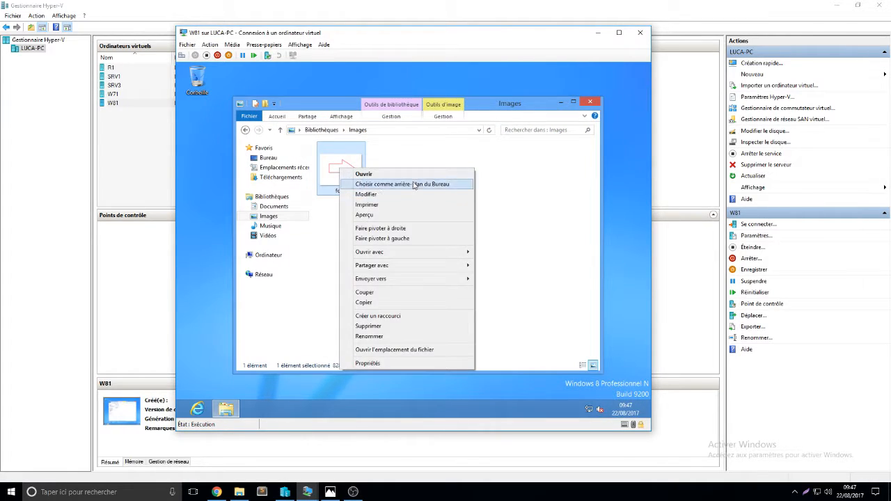
click(390, 184)
click(591, 103)
drag(270, 133, 538, 252)
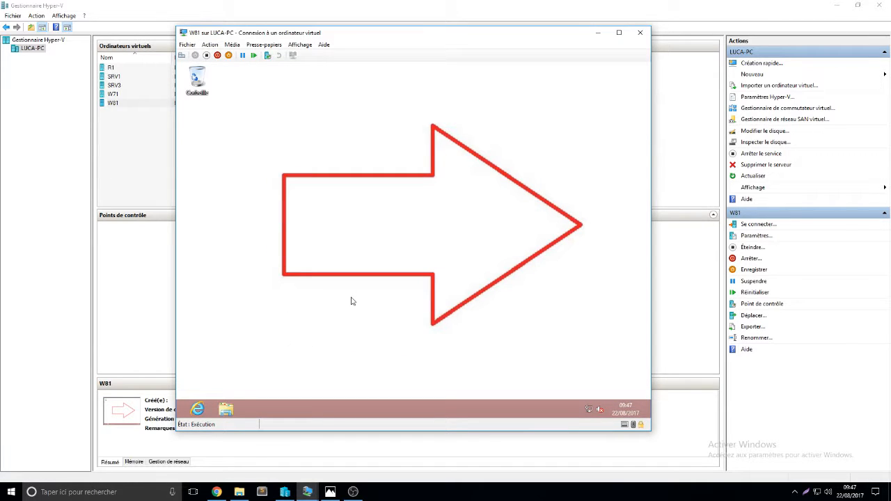
- Open the M: network drive and create a text document named test in it
click(226, 409)
click(270, 255)
double_click(397, 243)
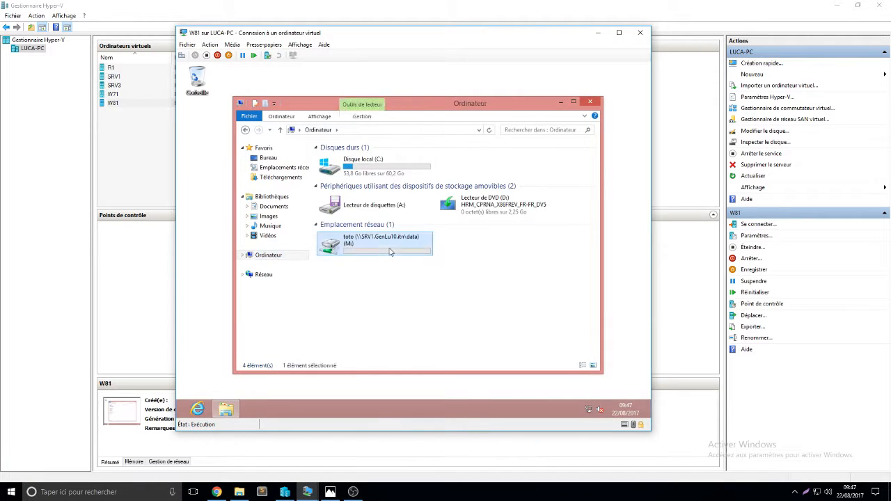
right_click(385, 241)
mouse_move(430, 338)
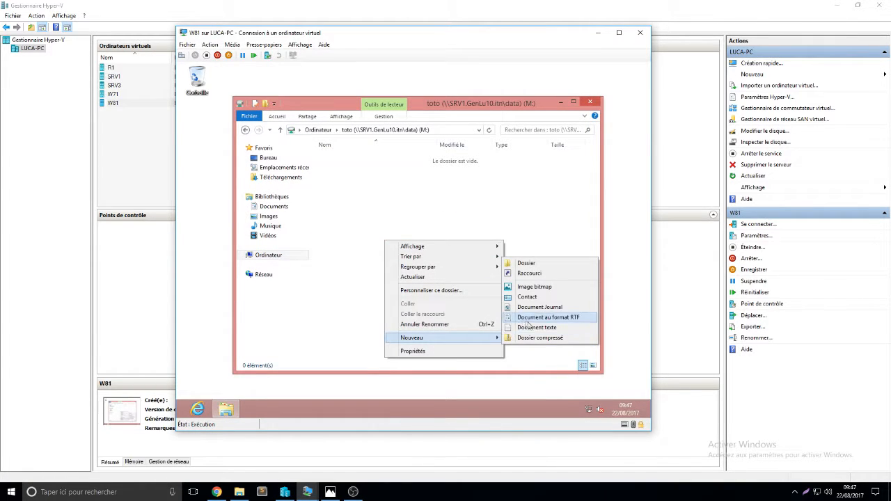
click(537, 327)
text(test)
key(Return)
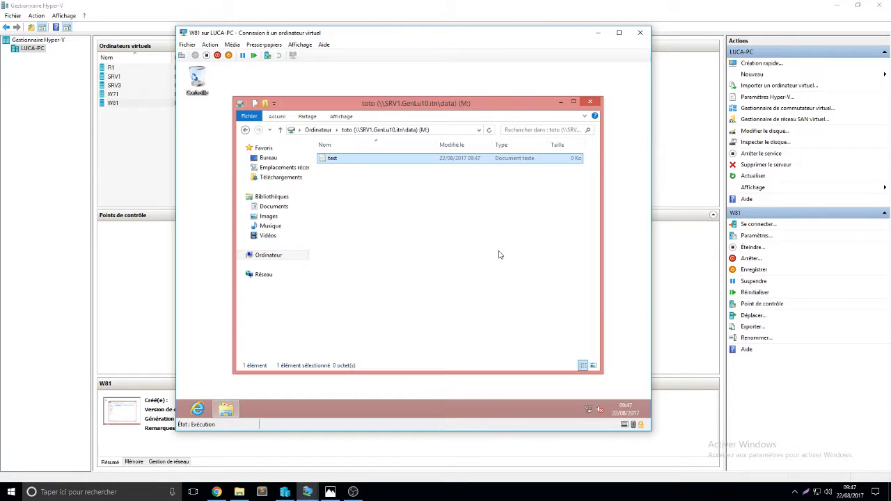
- Close File Explorer and sign toto out of W81
click(590, 102)
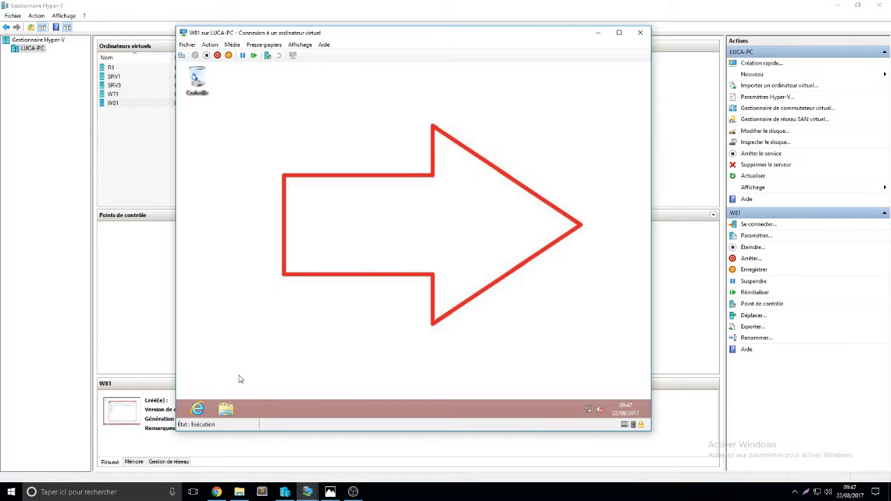
click(179, 420)
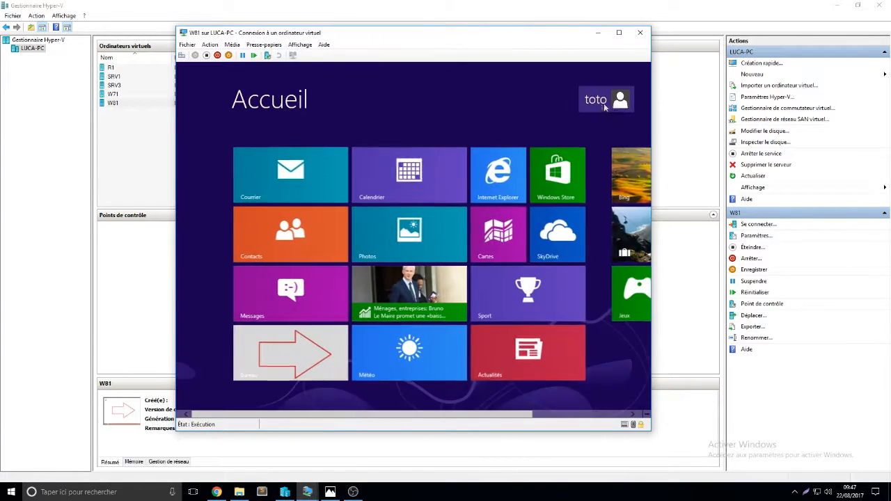
click(616, 105)
click(590, 161)
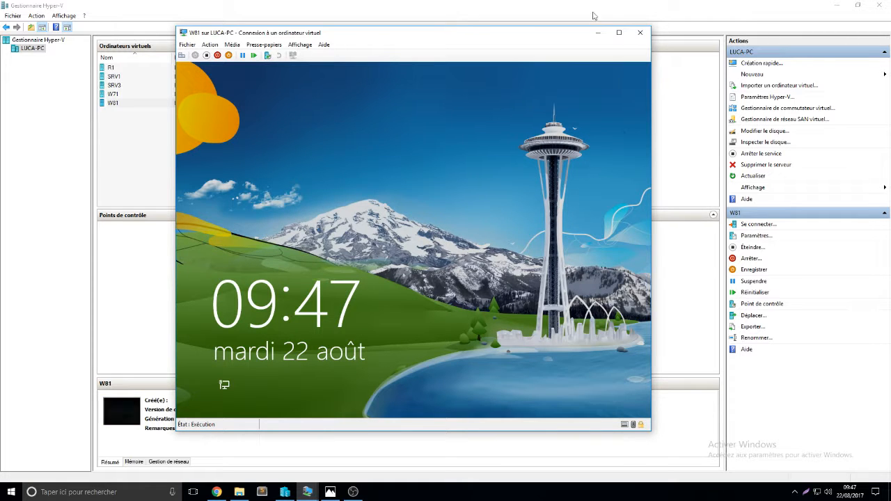
- Minimize the W81 window and switch to the W71 virtual machine
click(597, 32)
mouse_move(314, 496)
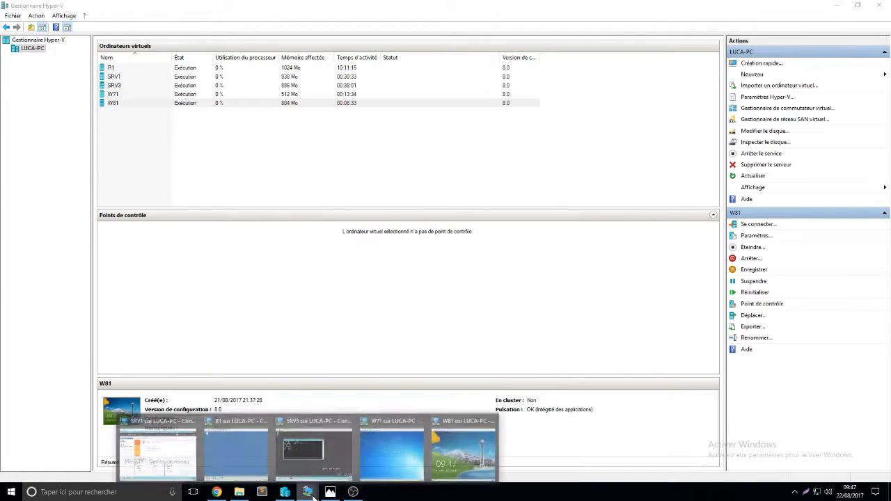
click(391, 453)
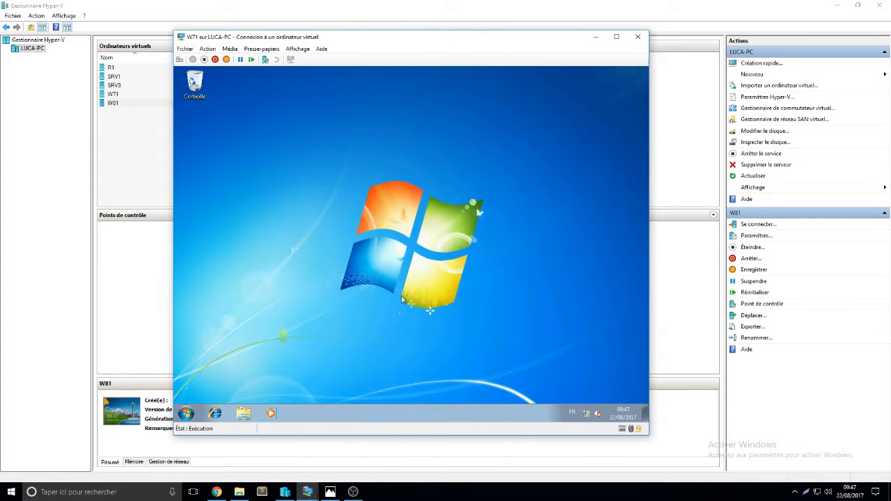
- On W71, open tutu's mapped M: drive from Computer and create a text document named tutu
click(187, 413)
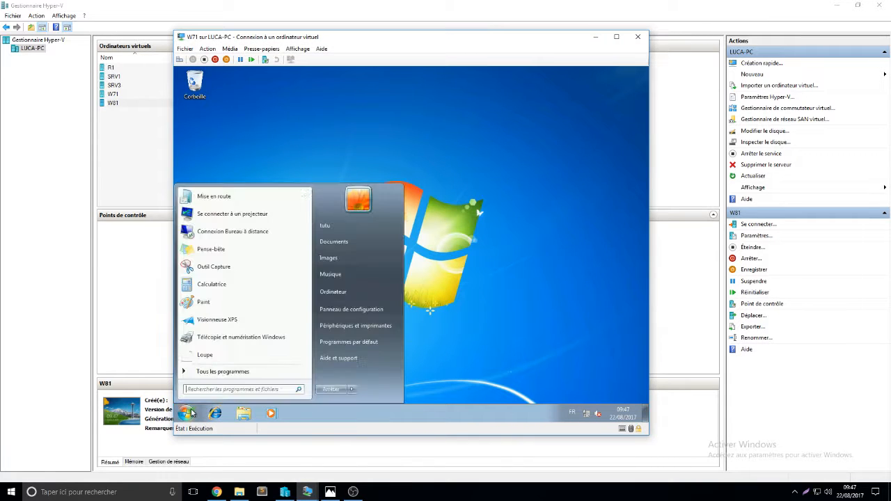
click(348, 292)
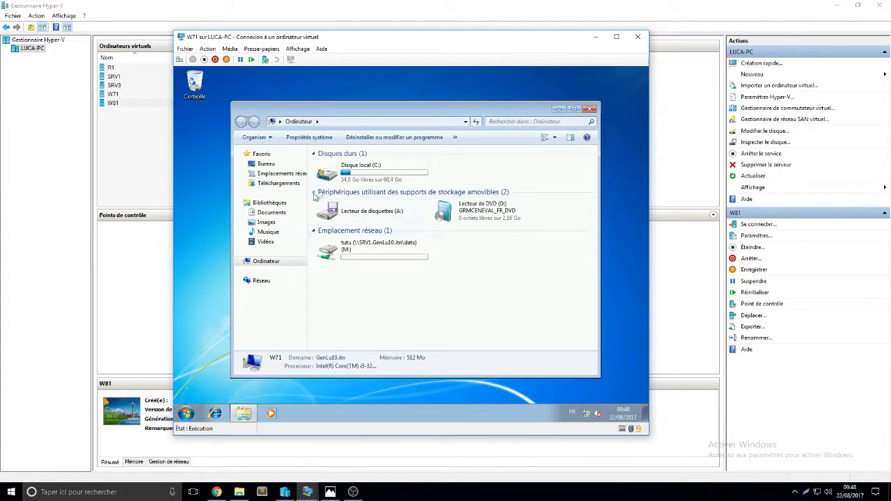
double_click(355, 257)
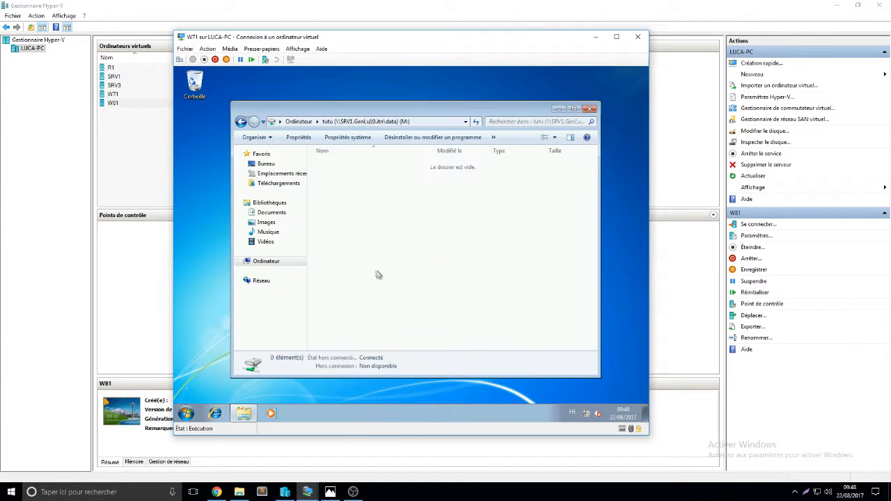
right_click(372, 264)
mouse_move(423, 354)
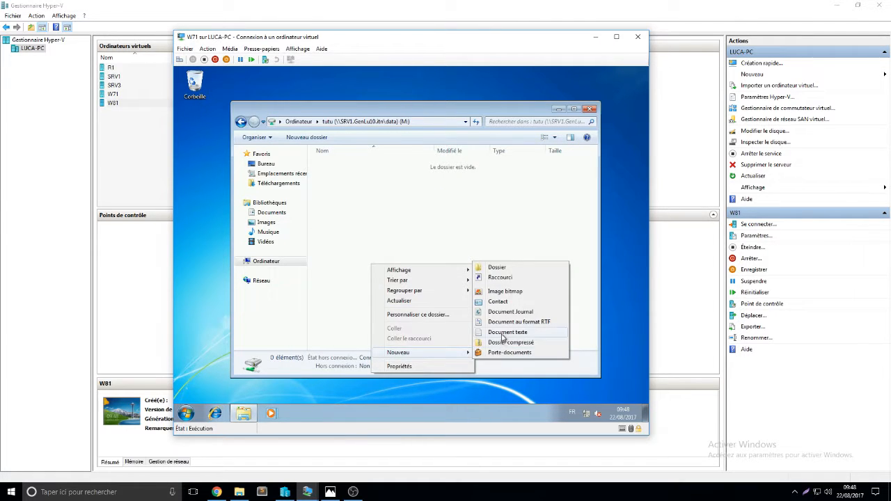
click(507, 332)
text(tutu)
key(Return)
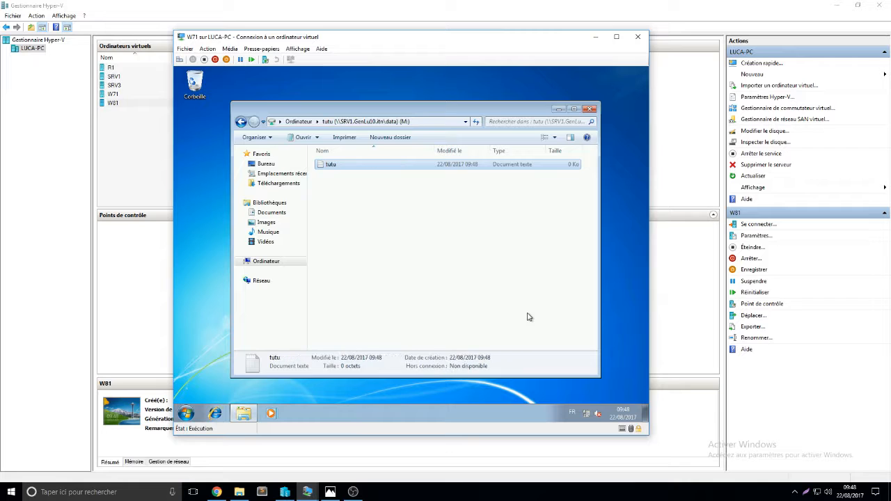
- On W71, create a new folder named W7 in tutu's Documents library
click(271, 213)
right_click(429, 248)
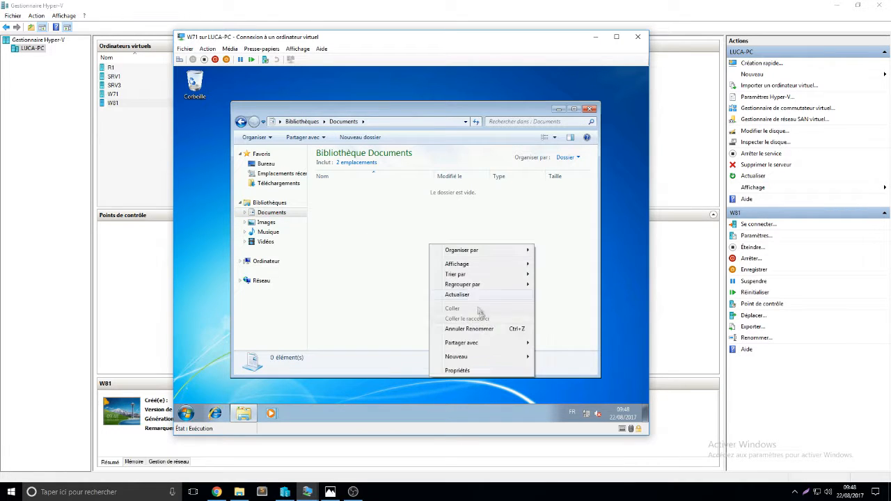
mouse_move(474, 355)
click(571, 272)
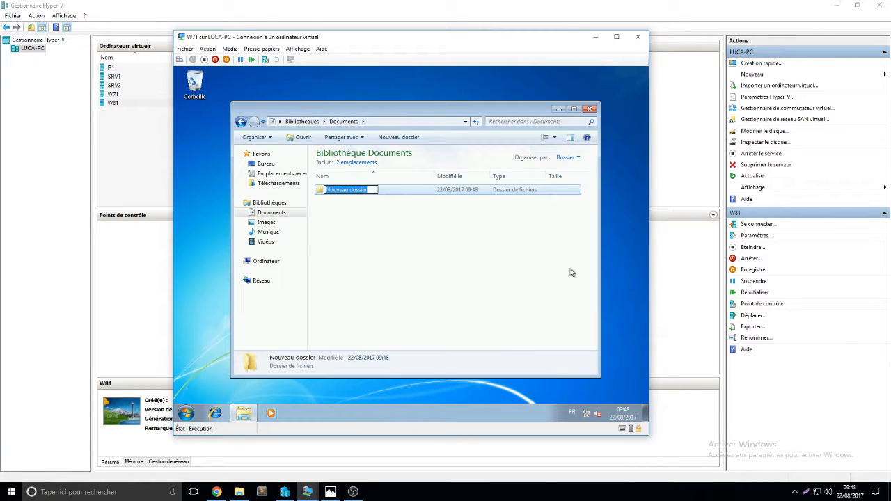
text(W)
key(Return)
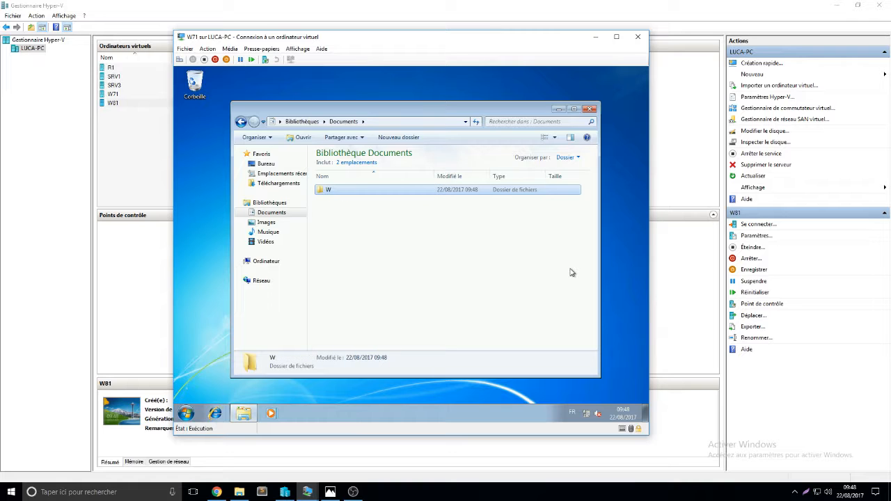
key(F2)
click(340, 189)
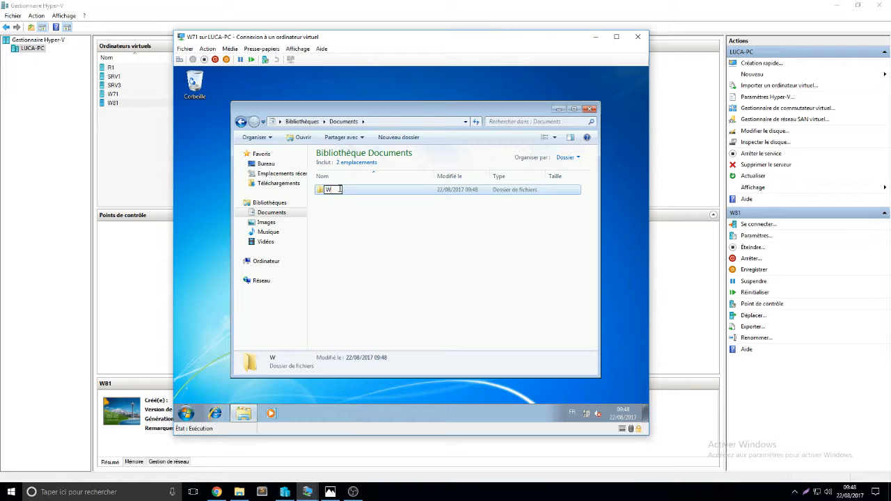
key(Return)
- Set the Manchots sample picture as the desktop background and close File Explorer
click(265, 222)
right_click(371, 246)
click(337, 201)
double_click(337, 201)
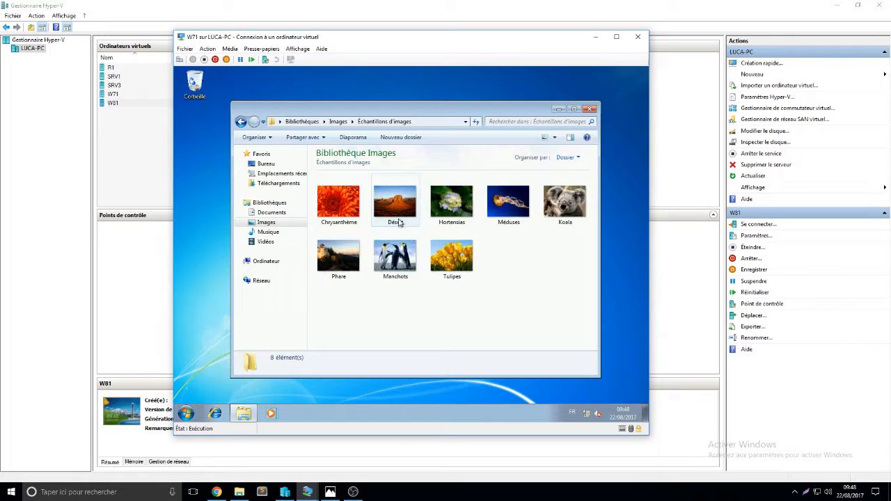
right_click(413, 248)
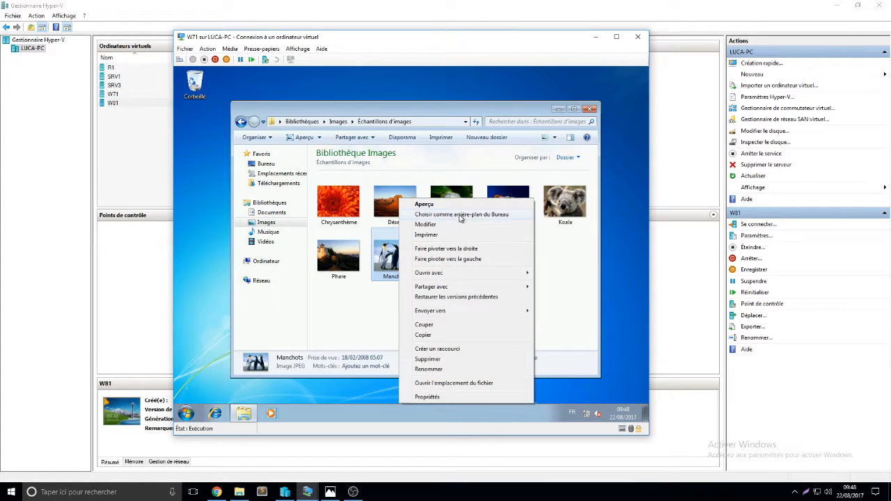
click(463, 214)
click(590, 109)
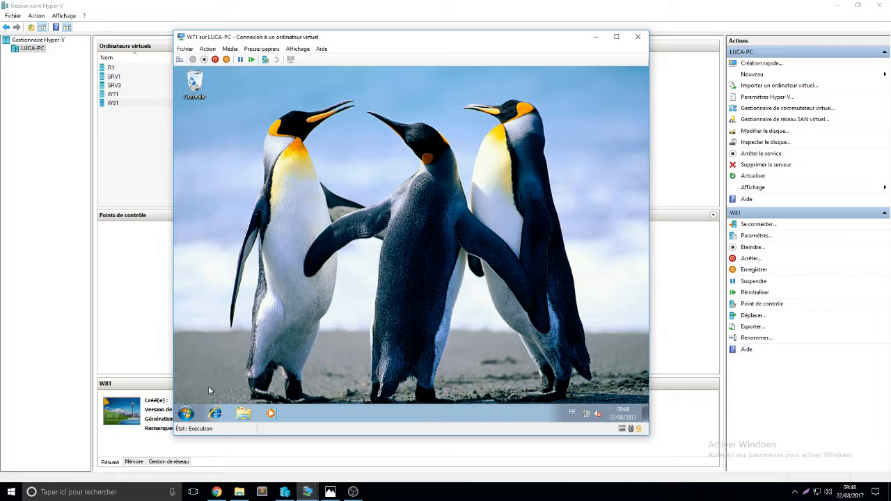
- Log tutu off W71
click(186, 412)
mouse_move(353, 395)
click(407, 355)
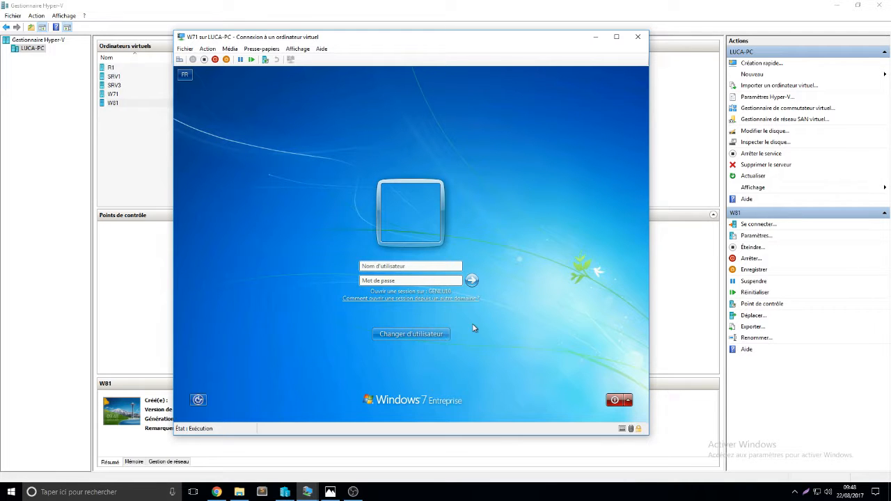
text(toto)
text(@GenLu10.itnP)
key(Return)
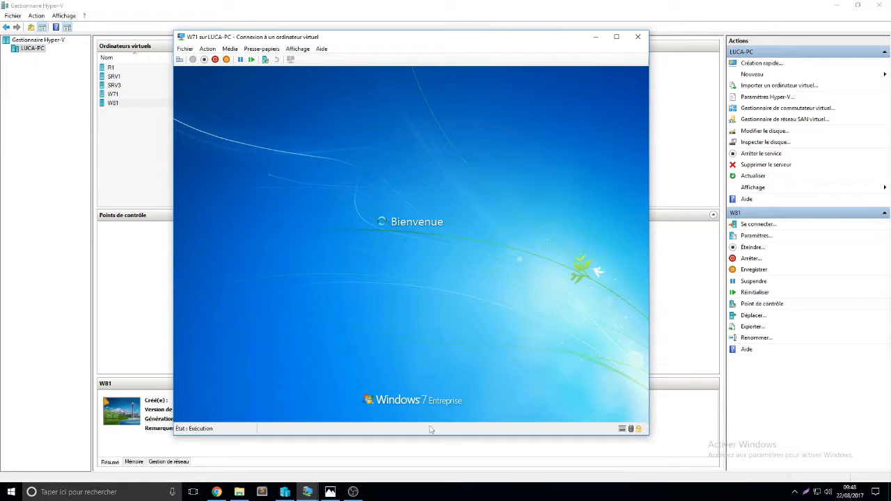
- Switch to the W81 virtual machine window
click(307, 492)
click(463, 464)
click(414, 277)
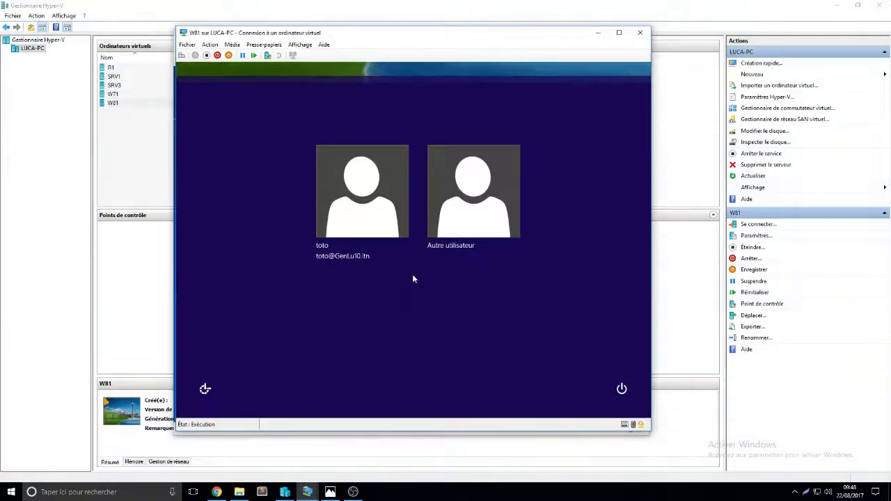
click(453, 231)
text(tu)
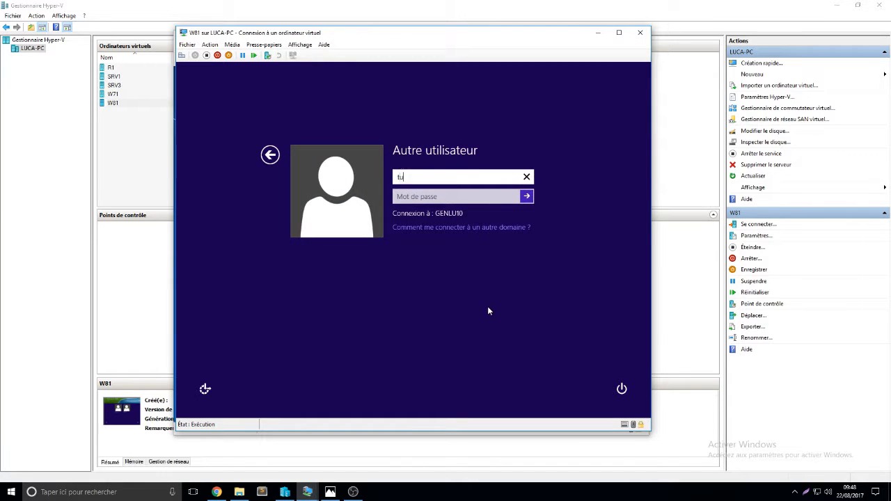
text(tu@GenL)
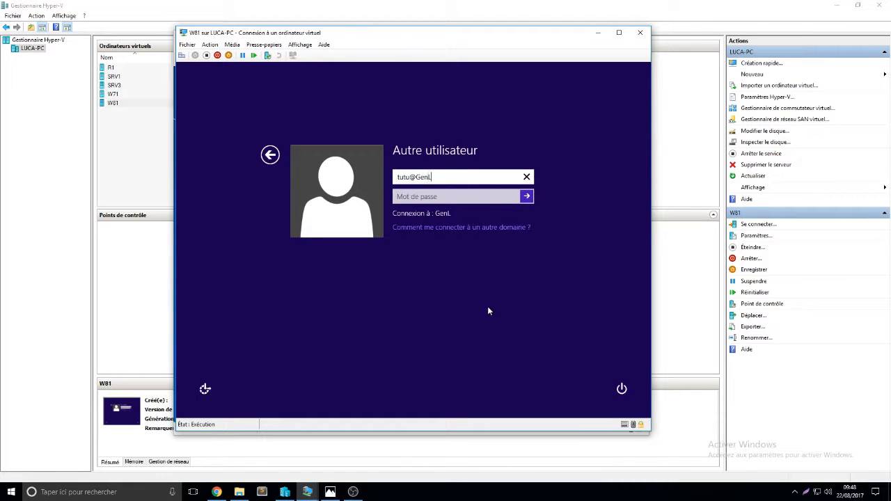
text(u10.itn)
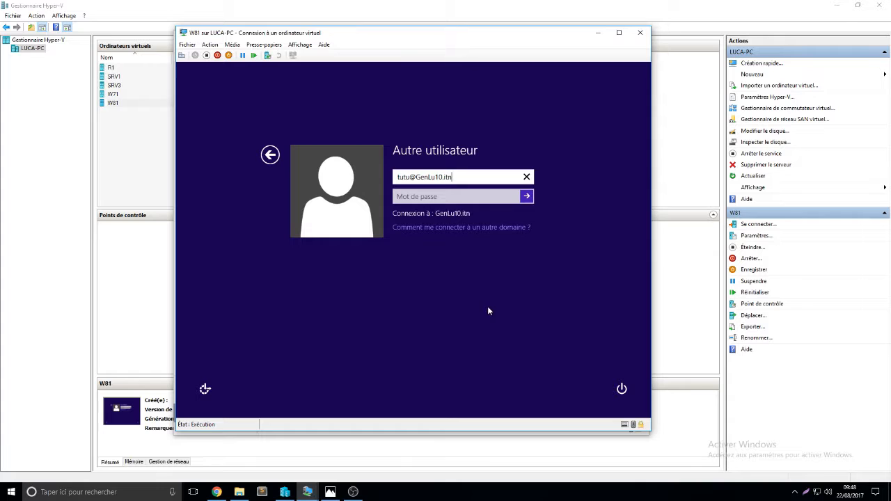
key(Tab)
text(***********)
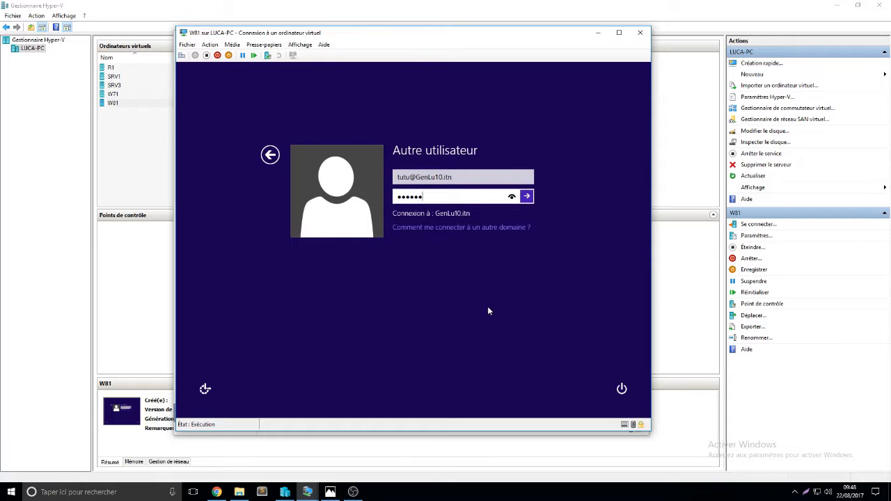
key(Return)
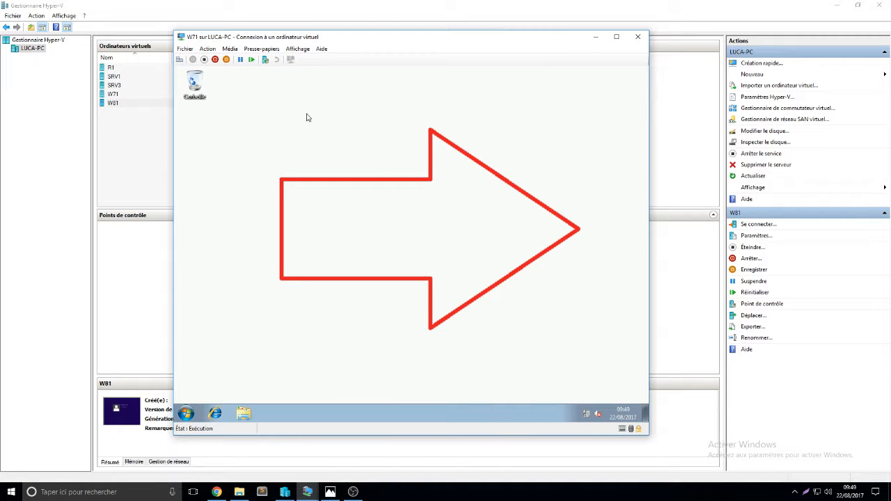
- On W71, examine toto's Documents, Images, Music, Videos libraries and the M: network drive, then close File Explorer
drag(273, 111, 382, 212)
click(244, 413)
double_click(343, 193)
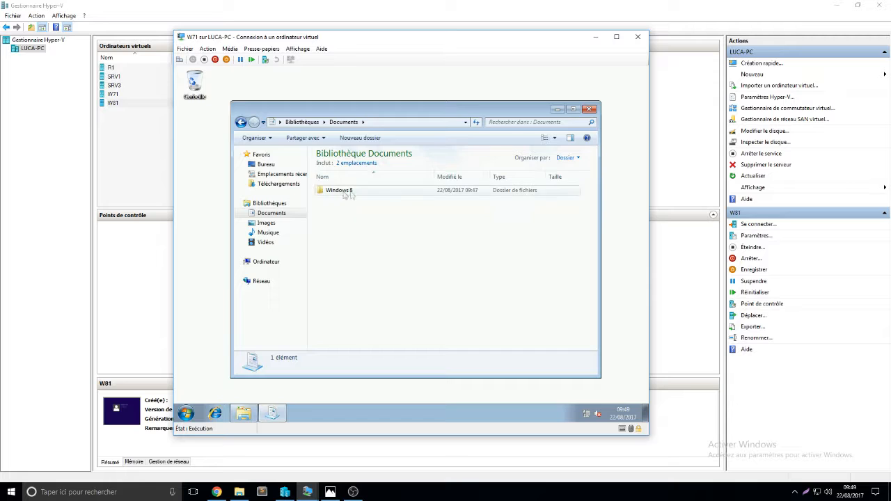
click(267, 224)
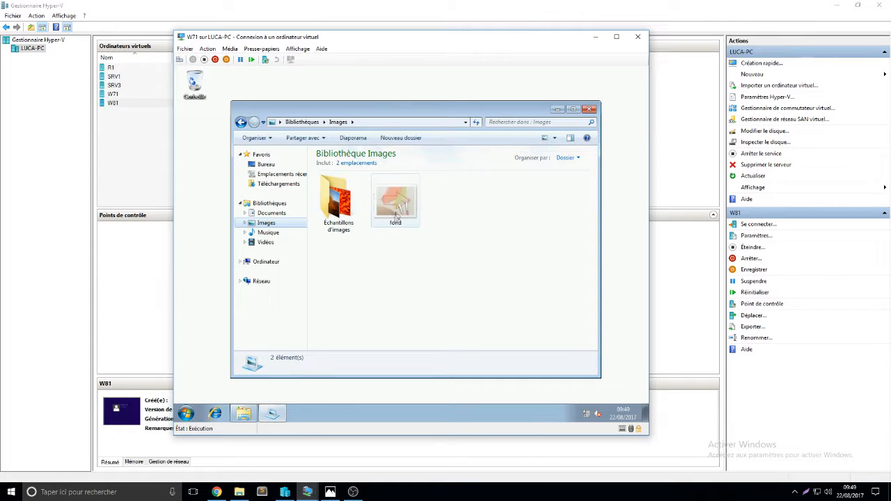
click(268, 232)
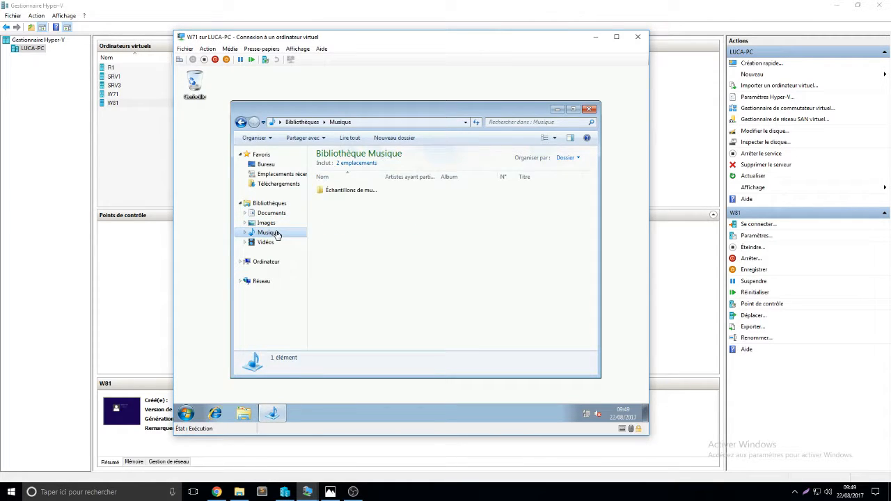
click(266, 242)
click(268, 262)
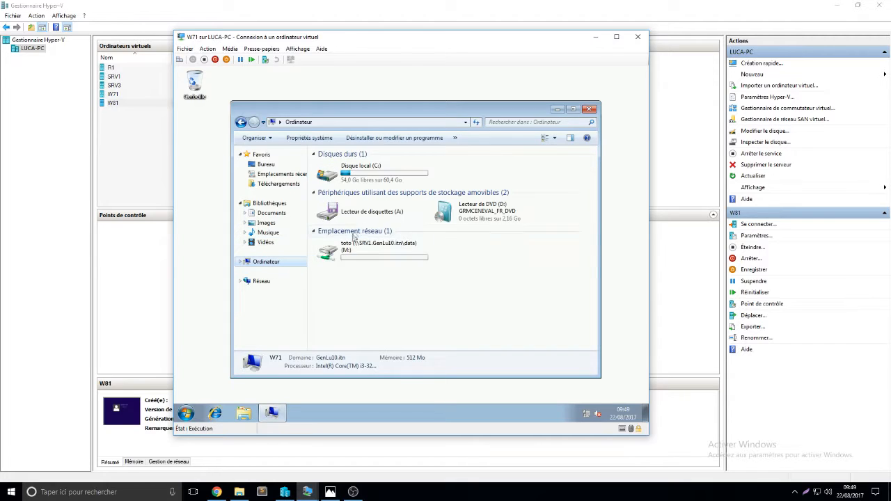
click(360, 249)
double_click(360, 250)
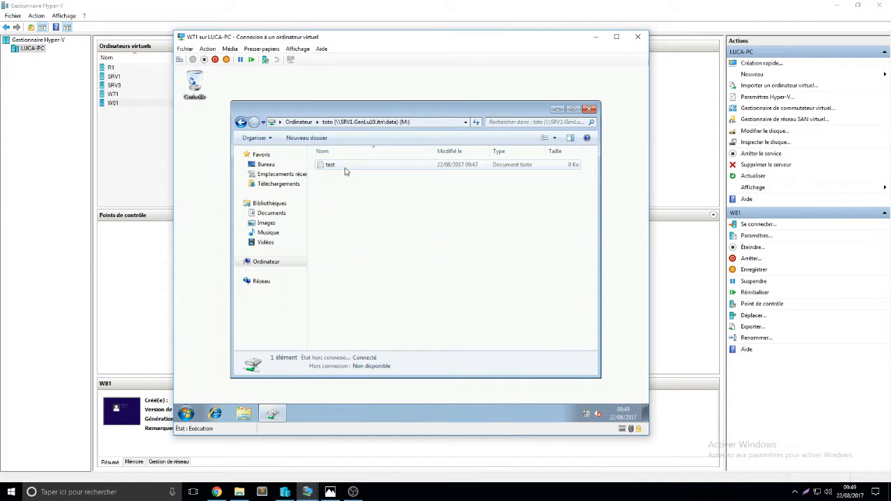
click(590, 111)
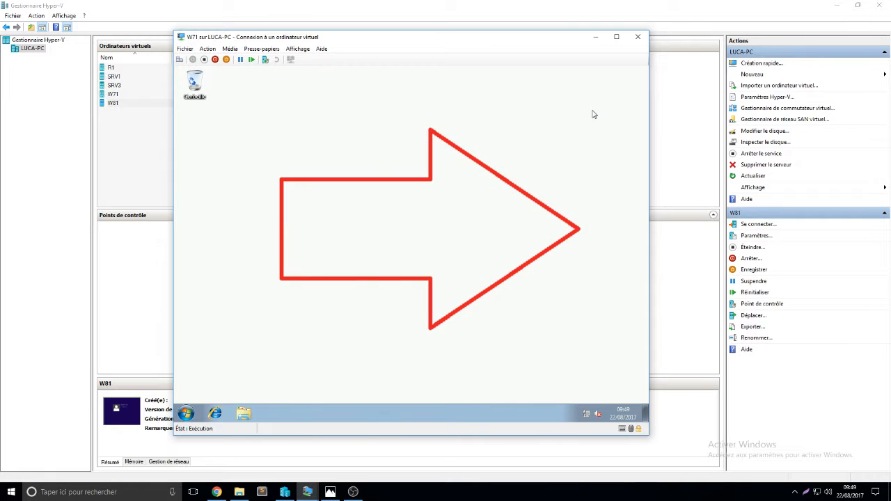
- Minimize the W71 window and switch to the W81 virtual machine
click(596, 37)
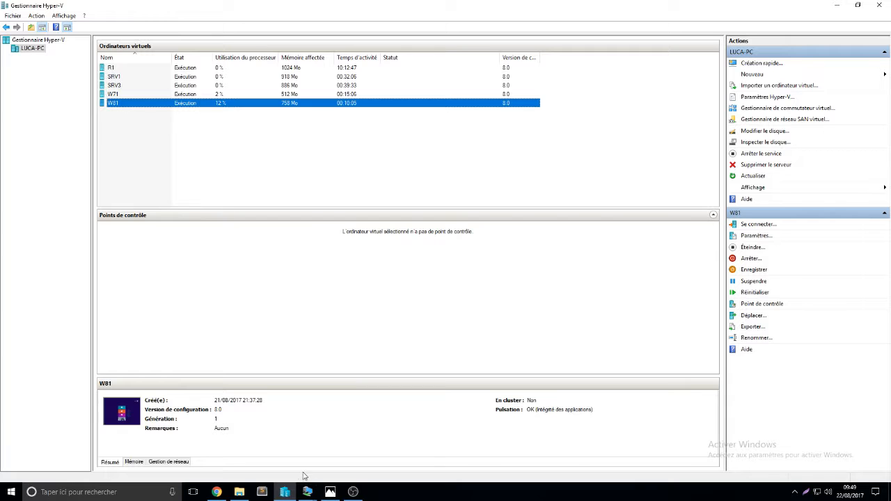
mouse_move(307, 492)
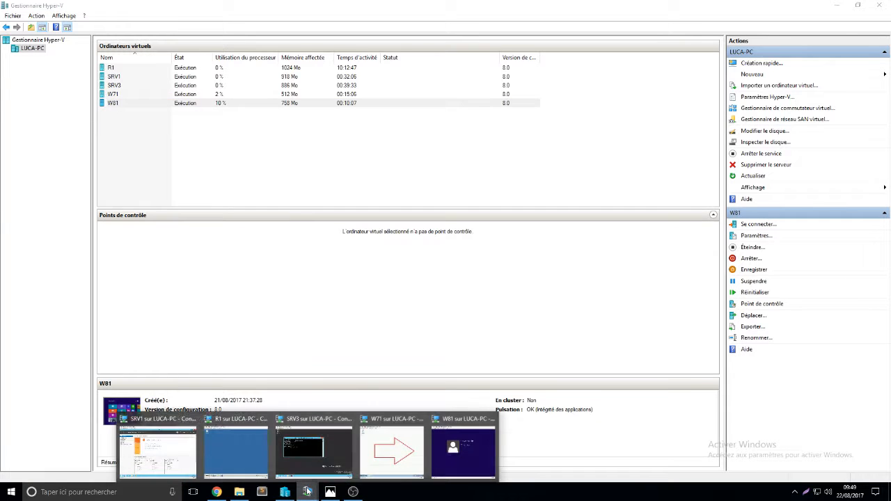
click(463, 446)
click(320, 344)
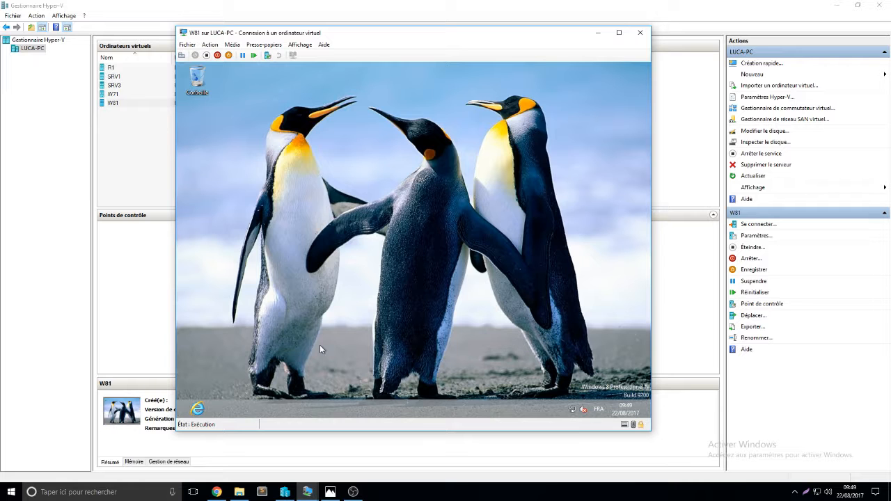
- Open File Explorer on W81 and examine tutu's Documents and Images libraries and the M: drive, then close it
click(179, 415)
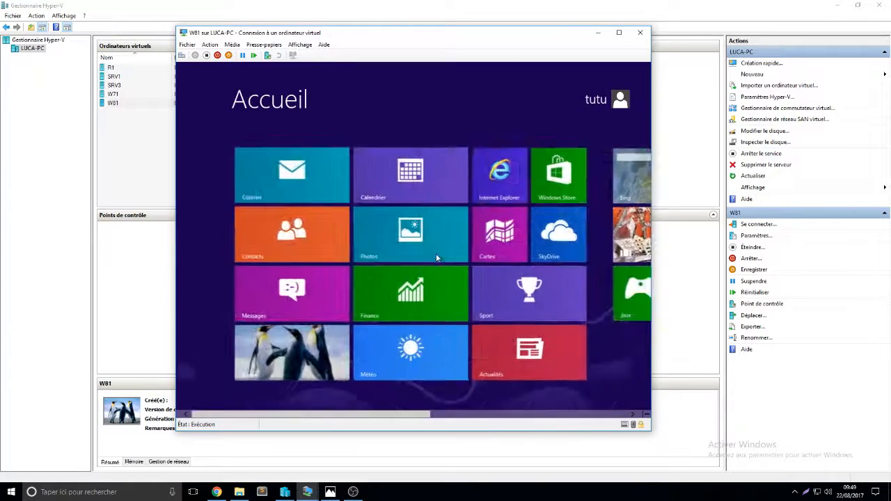
scroll(436, 254, down, 5)
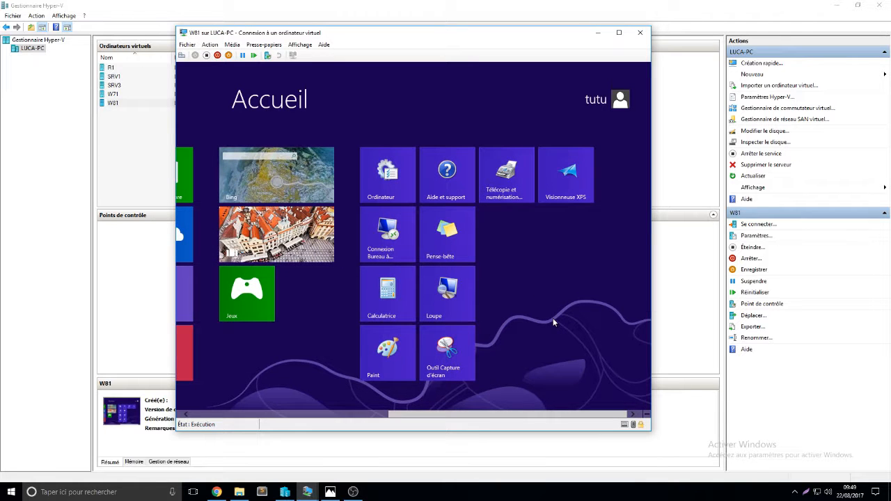
text(ex)
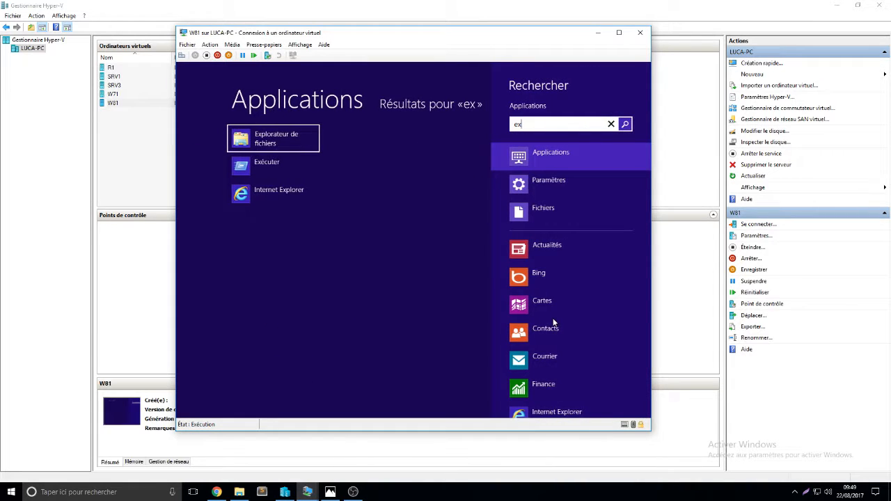
click(269, 137)
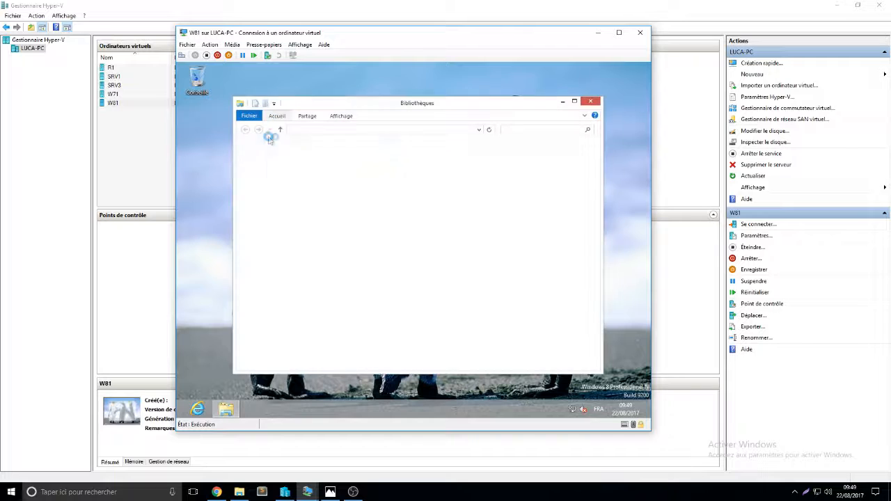
double_click(351, 152)
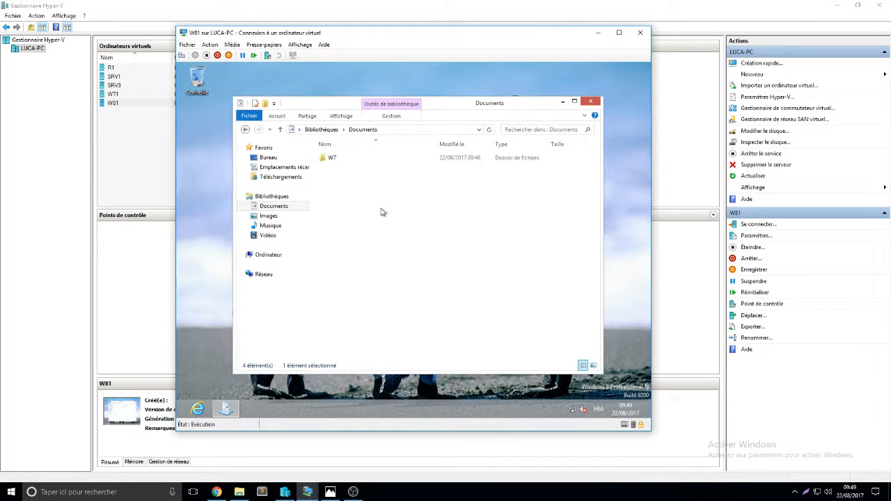
click(340, 159)
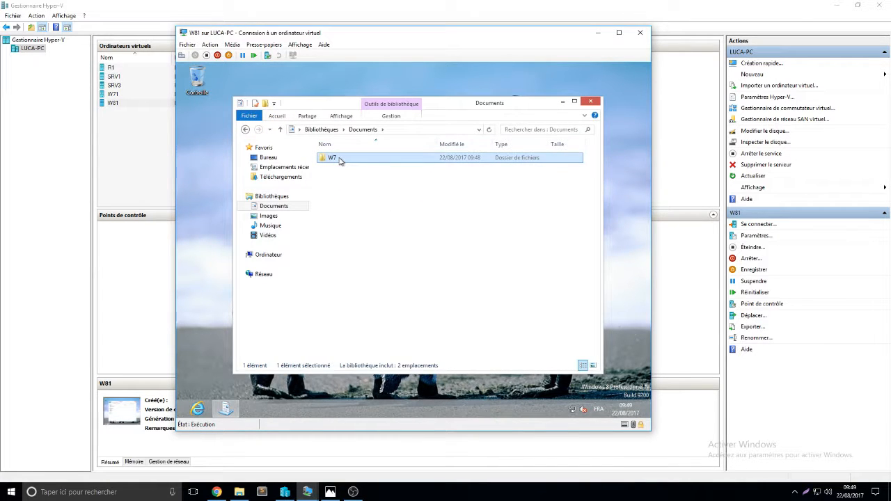
click(268, 216)
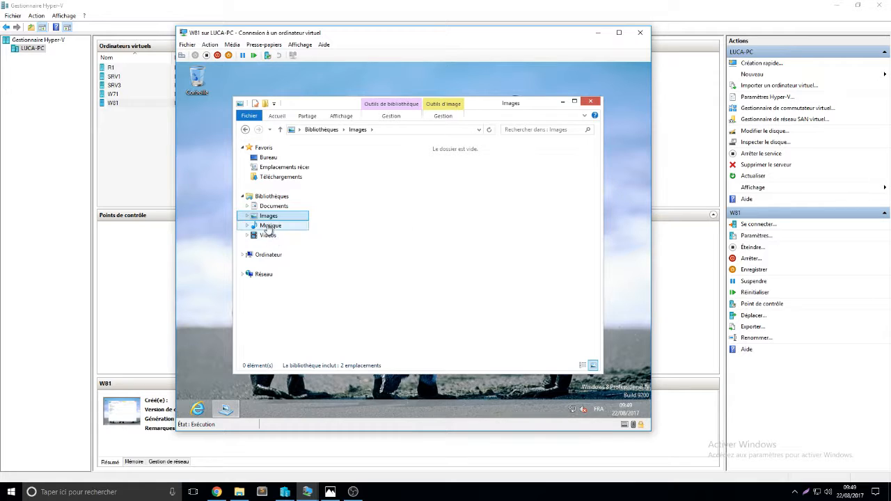
click(273, 256)
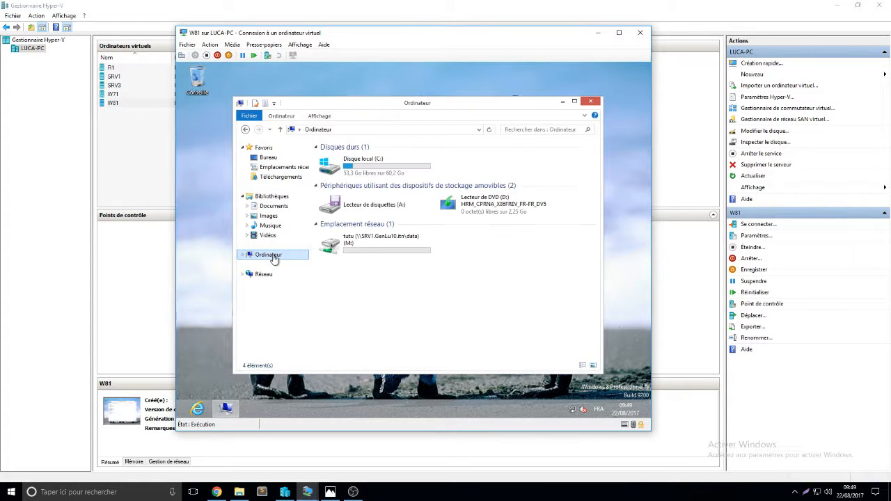
double_click(390, 240)
drag(385, 207, 370, 191)
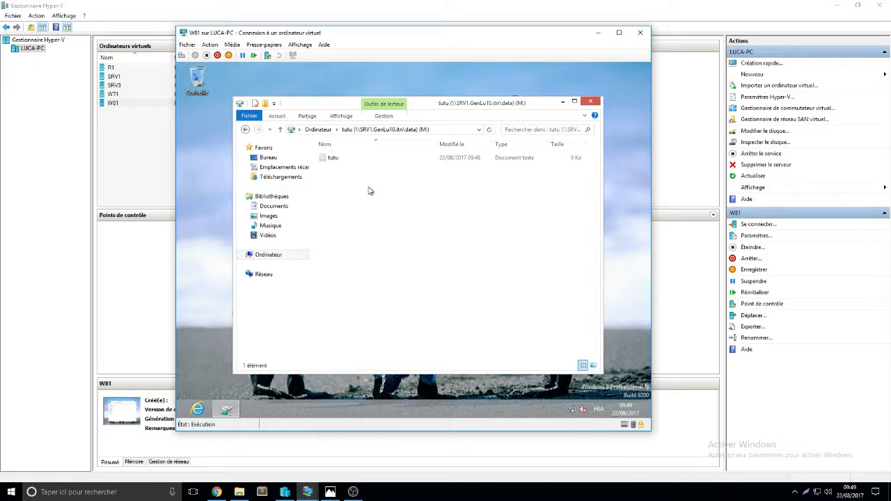
click(591, 101)
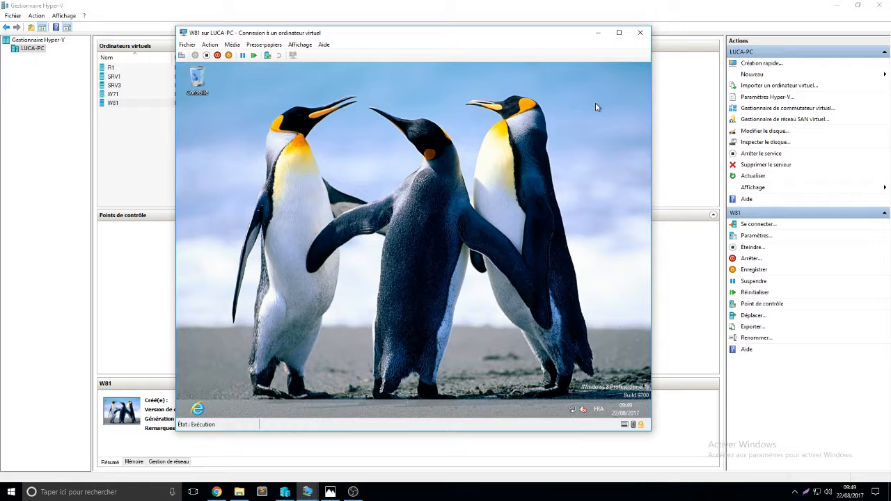
- Minimize the W81 window and switch to the SRV1 virtual machine
click(598, 32)
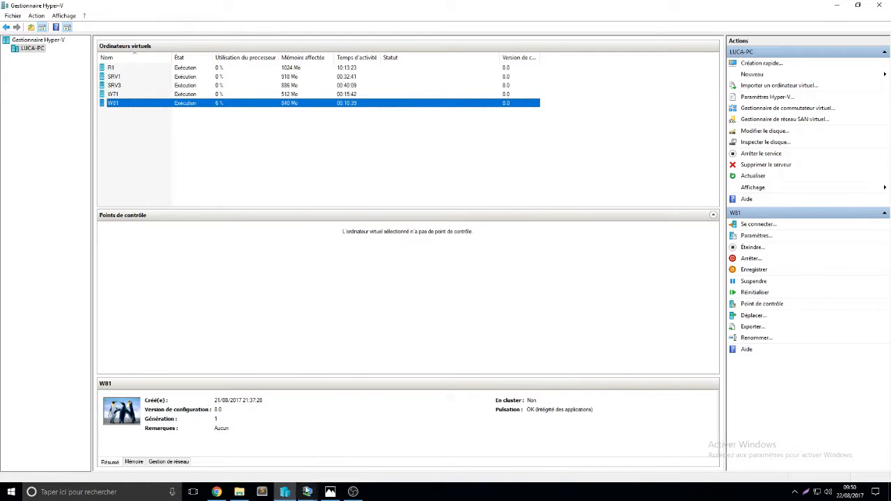
click(307, 491)
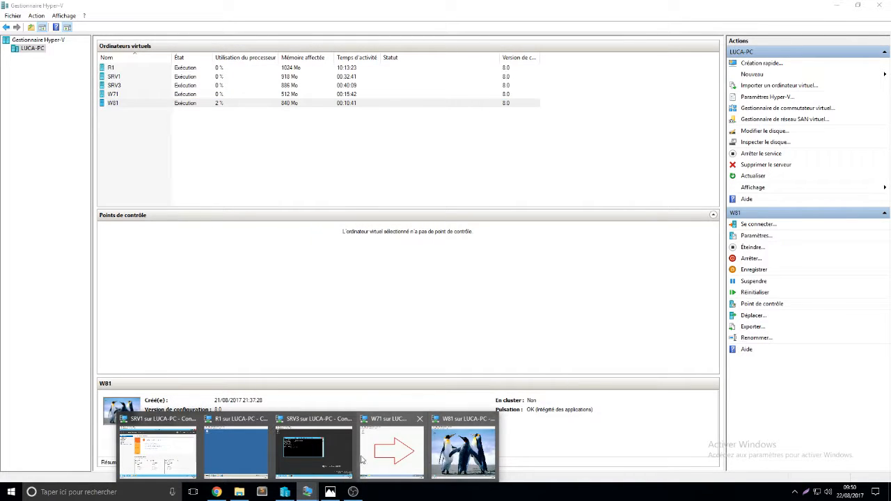
mouse_move(145, 444)
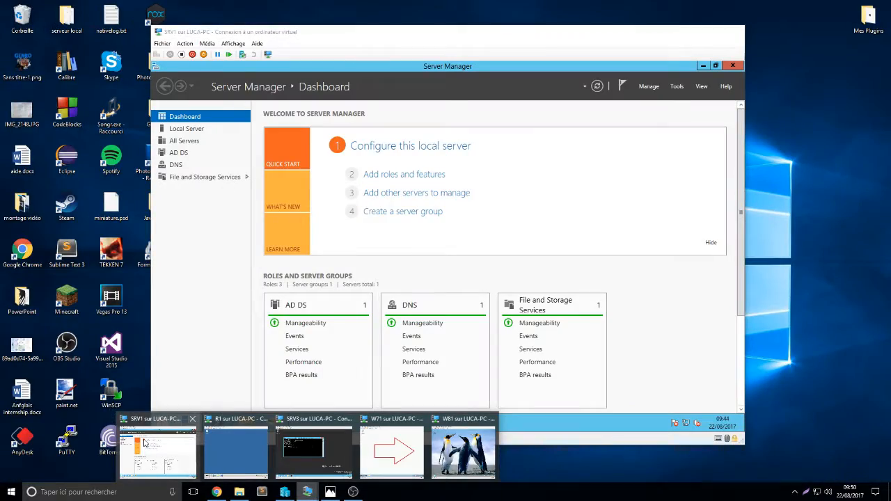
click(145, 444)
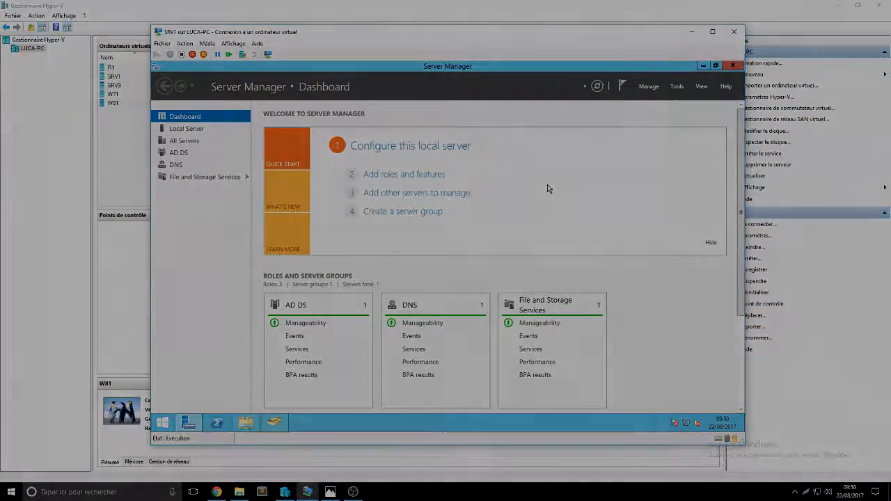